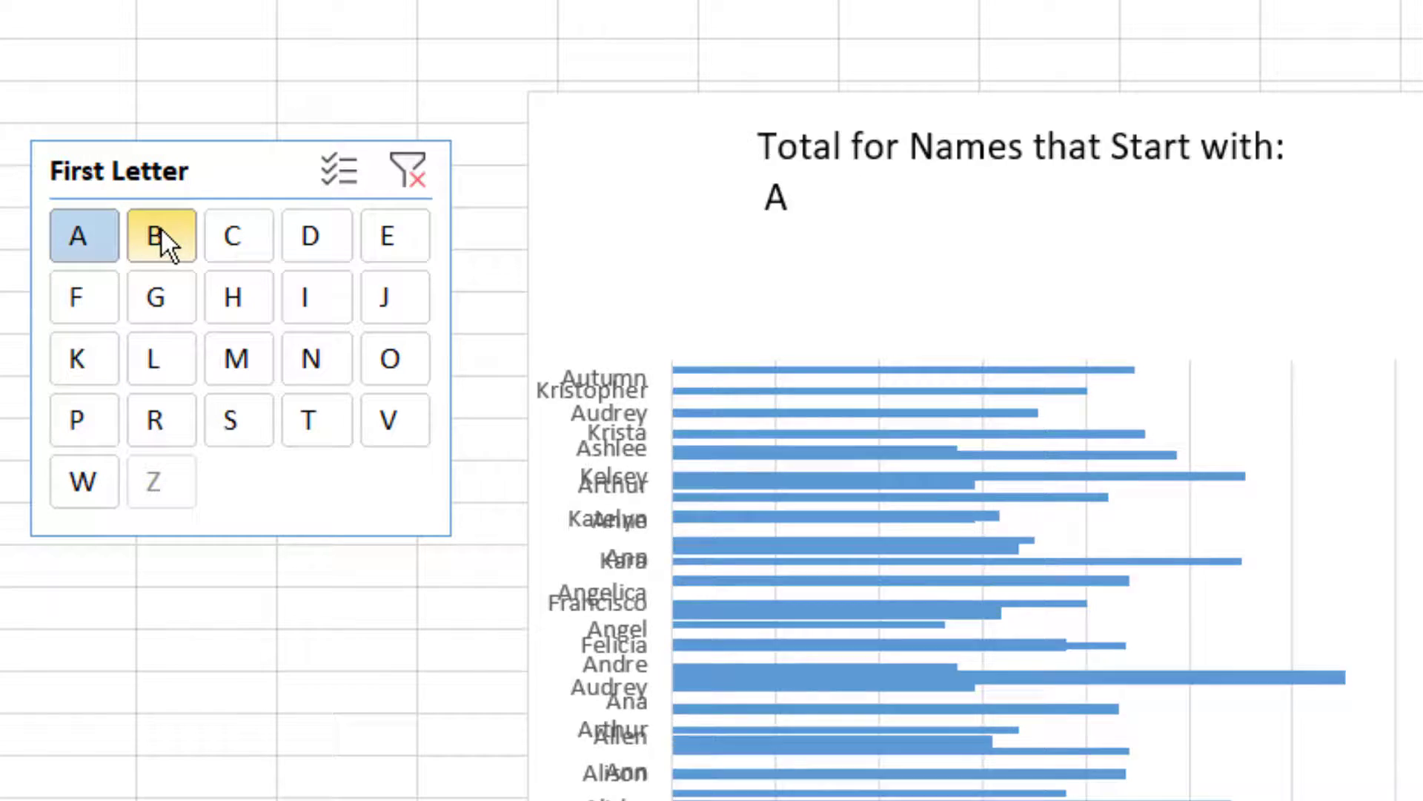
# - Try a few slicer letters, then filter the report to names starting with A, F and K
pyautogui.click(160, 228)
pyautogui.click(234, 226)
pyautogui.click(243, 295)
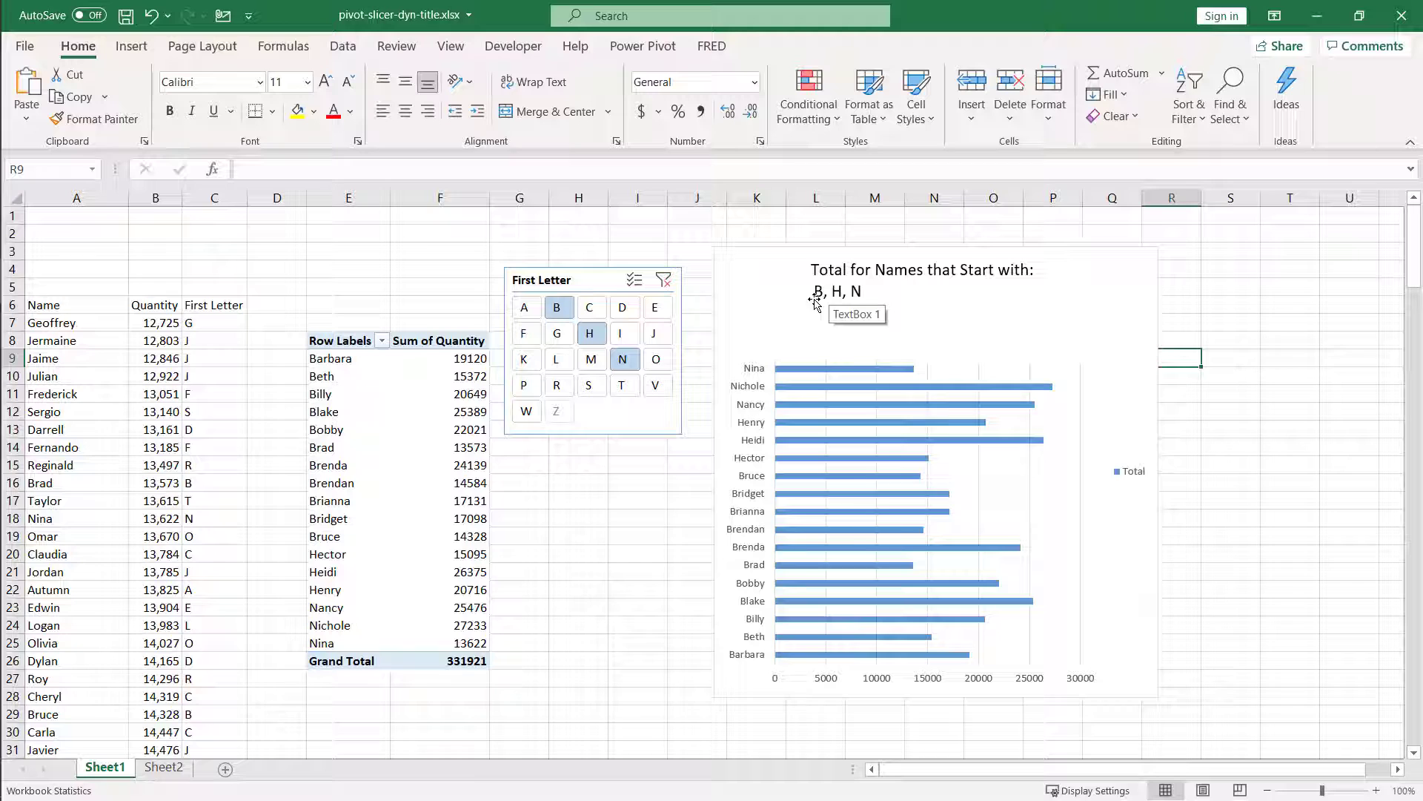
pyautogui.click(527, 309)
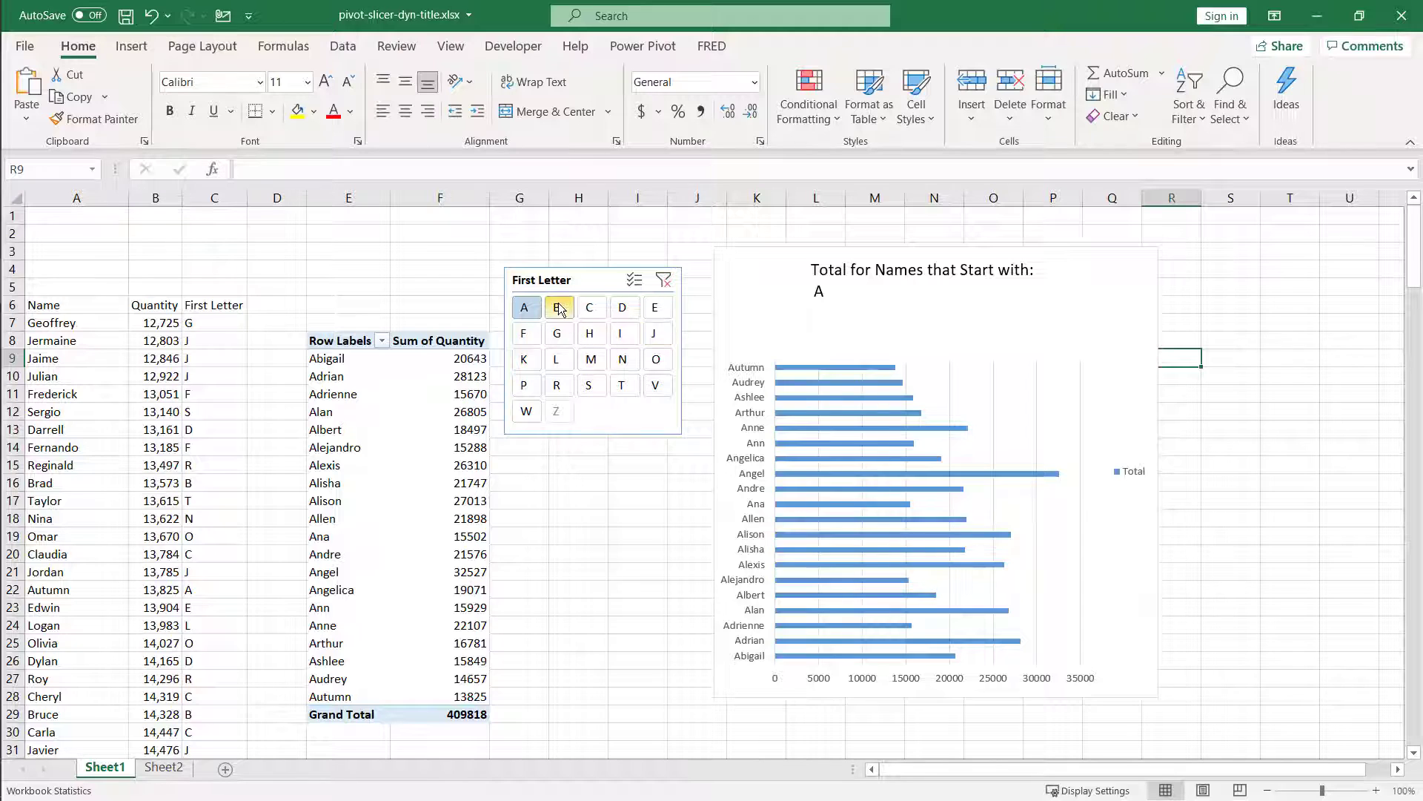
pyautogui.keyDown('ctrl'); pyautogui.click(530, 334); pyautogui.keyUp('ctrl')
pyautogui.keyDown('ctrl'); pyautogui.click(524, 359); pyautogui.keyUp('ctrl')
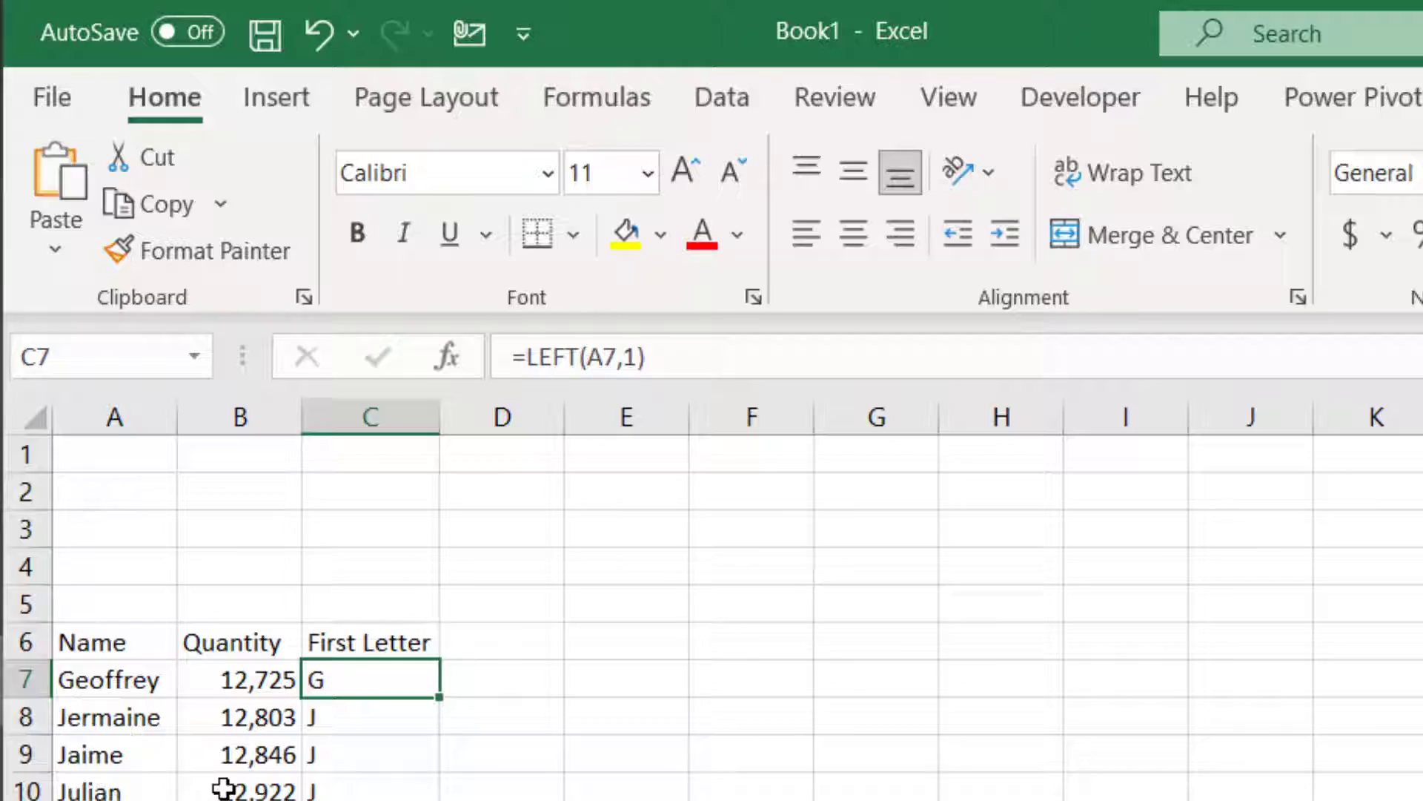
# - Convert the range A6:C200 into Table1 with headers using Ctrl+T
pyautogui.hotkey('ctrl', 't')
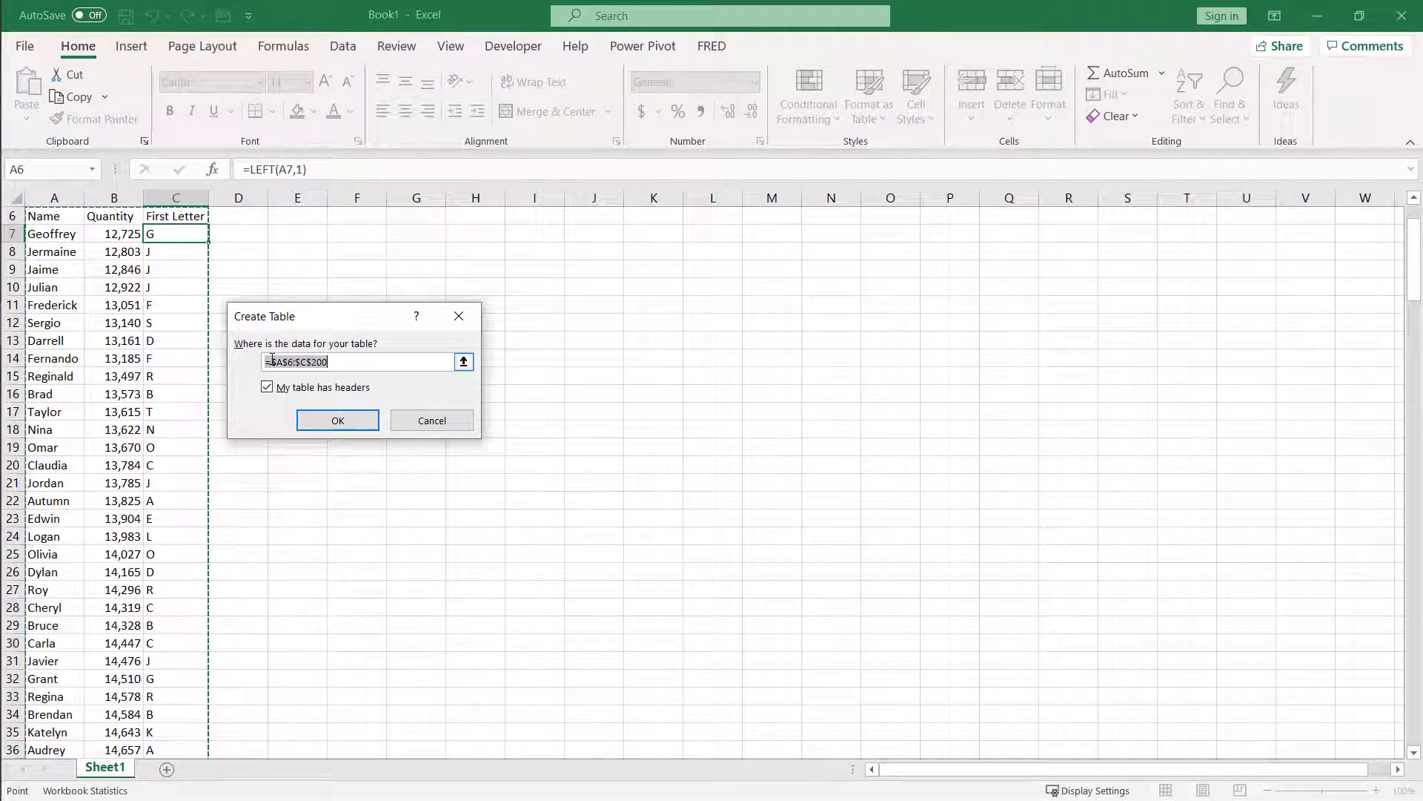
pyautogui.click(343, 425)
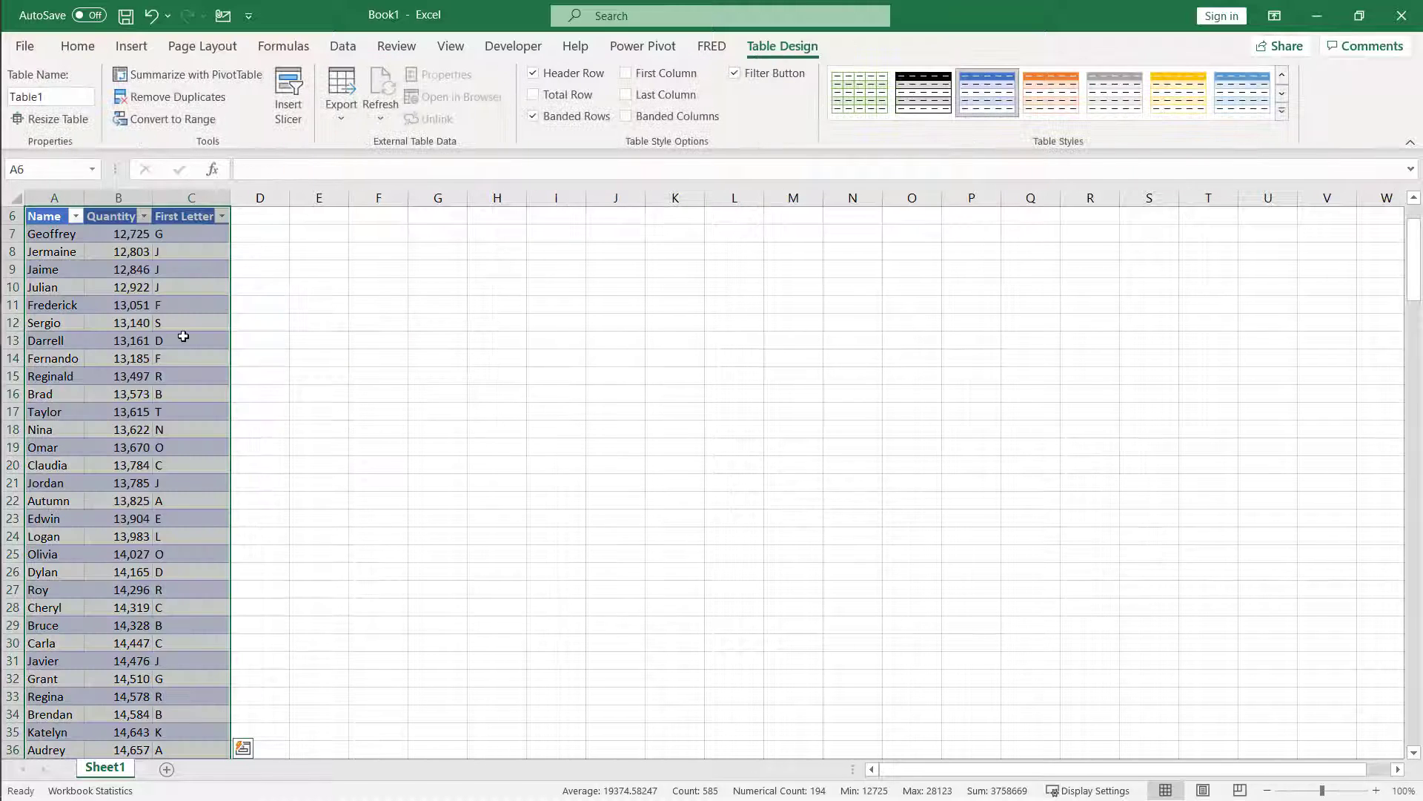
pyautogui.scroll(2, 184, 335)
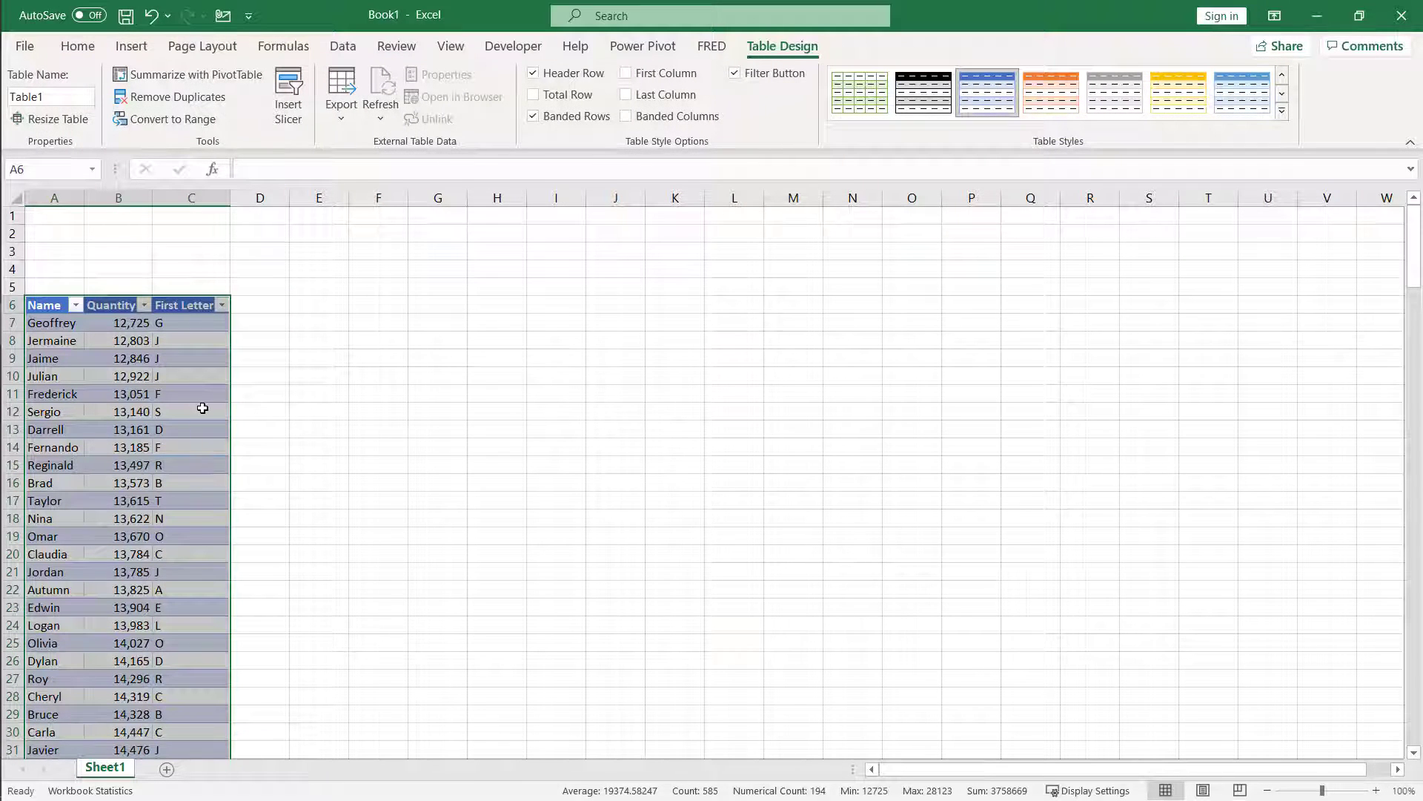
# - Create an empty PivotTable from Table1 at cell F7 on the existing worksheet
pyautogui.click(134, 49)
pyautogui.click(46, 84)
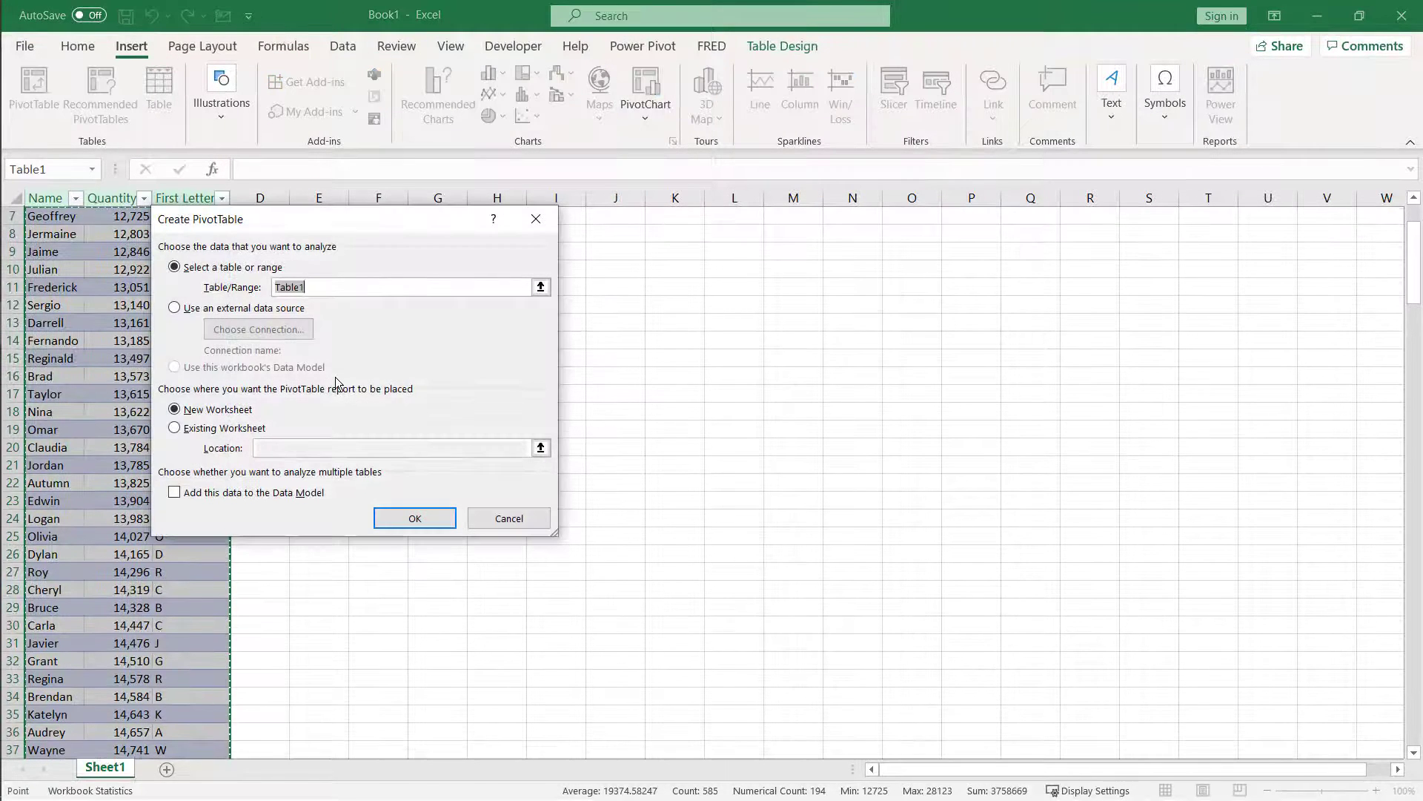
pyautogui.click(174, 428)
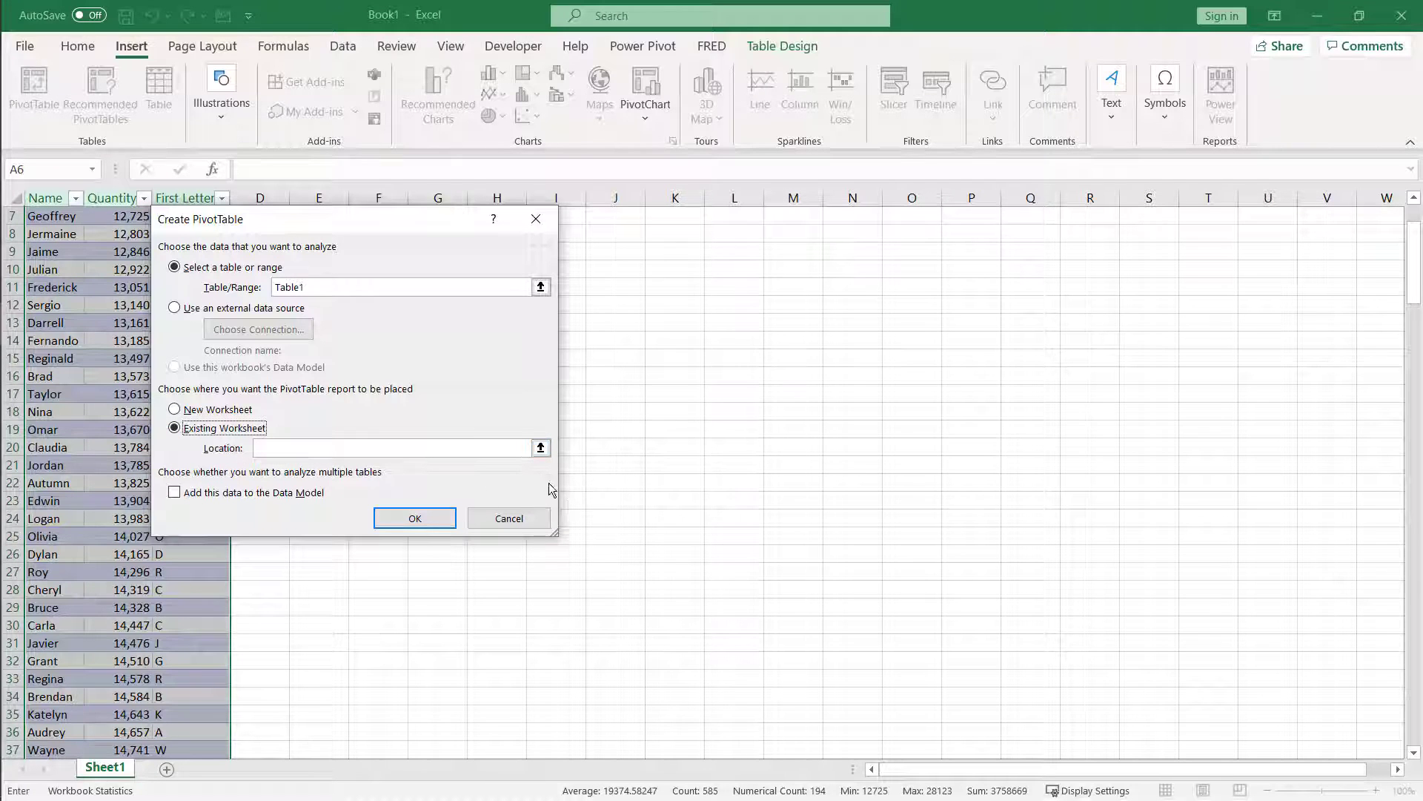
pyautogui.click(539, 449)
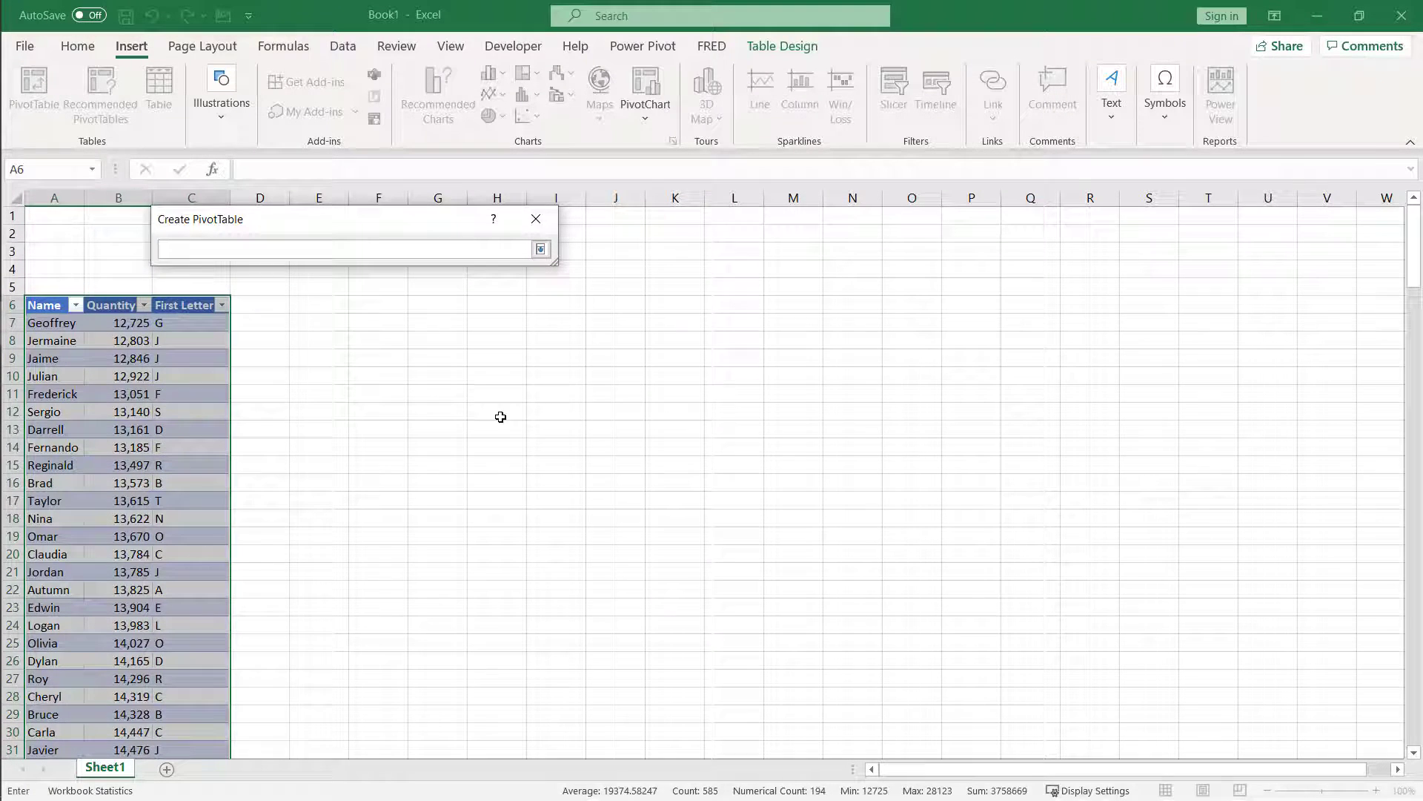
pyautogui.click(366, 321)
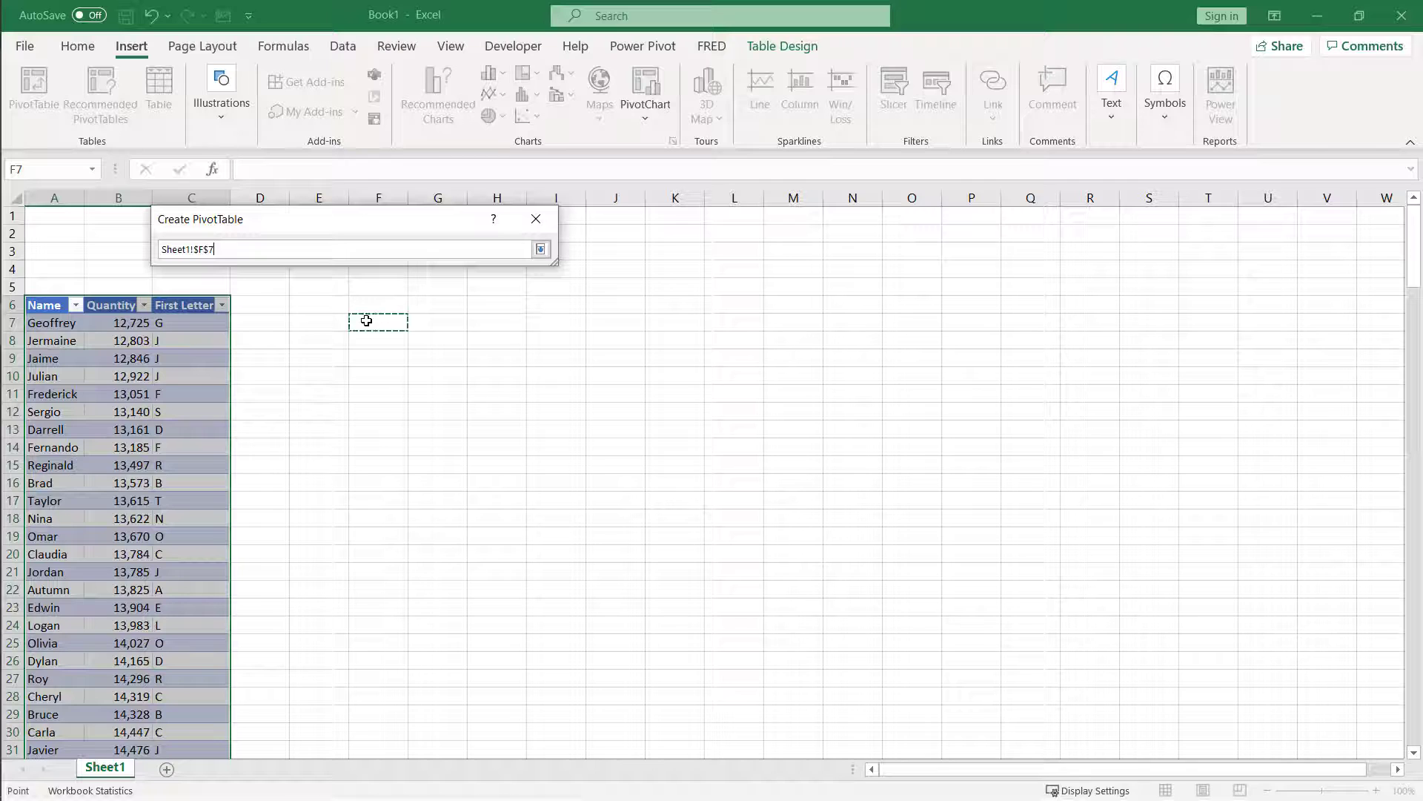
pyautogui.click(542, 250)
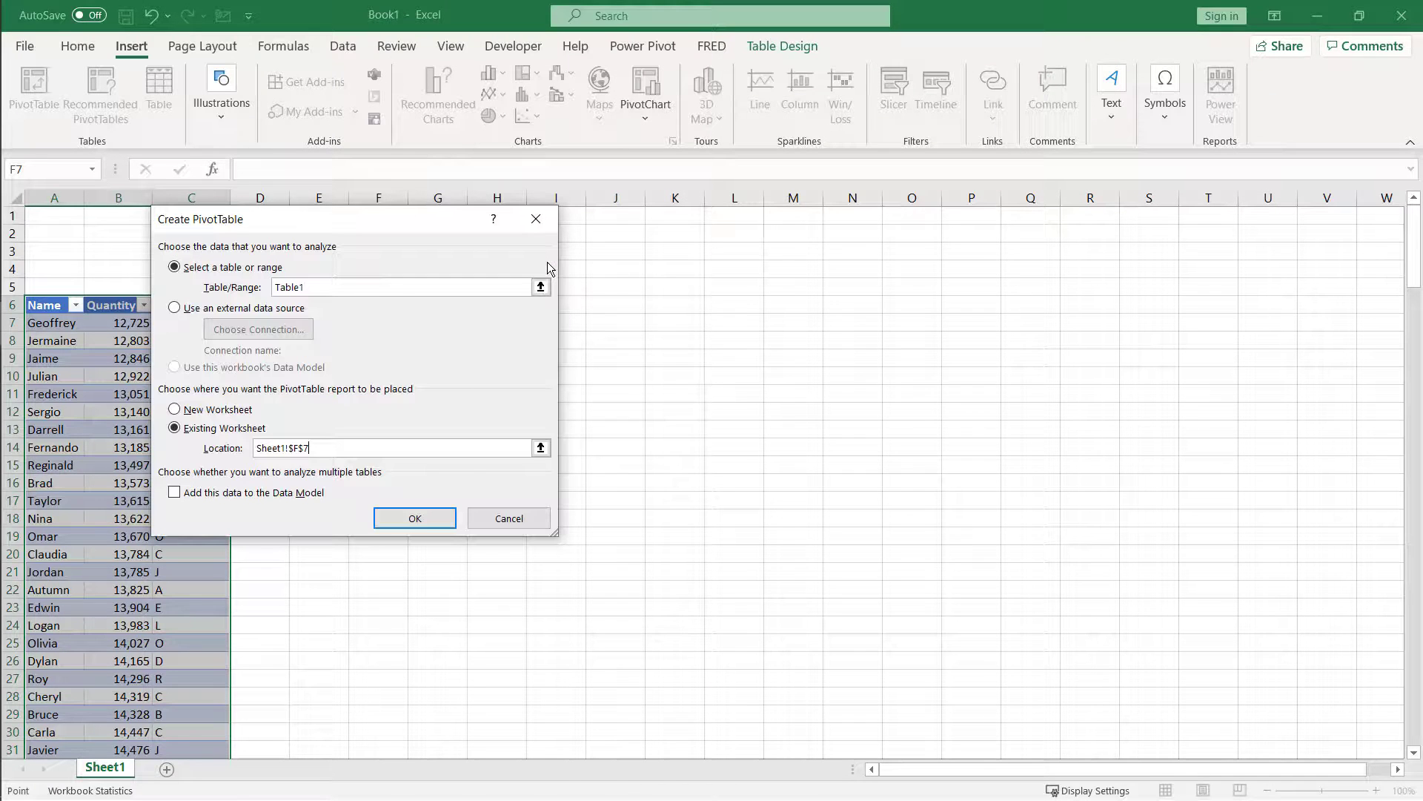
pyautogui.click(426, 517)
# - Put Name in Rows and Sum of Quantity in Values, then autofit column G
pyautogui.moveTo(1136, 317); pyautogui.dragTo(1320, 545)
pyautogui.moveTo(1156, 339); pyautogui.dragTo(1342, 656)
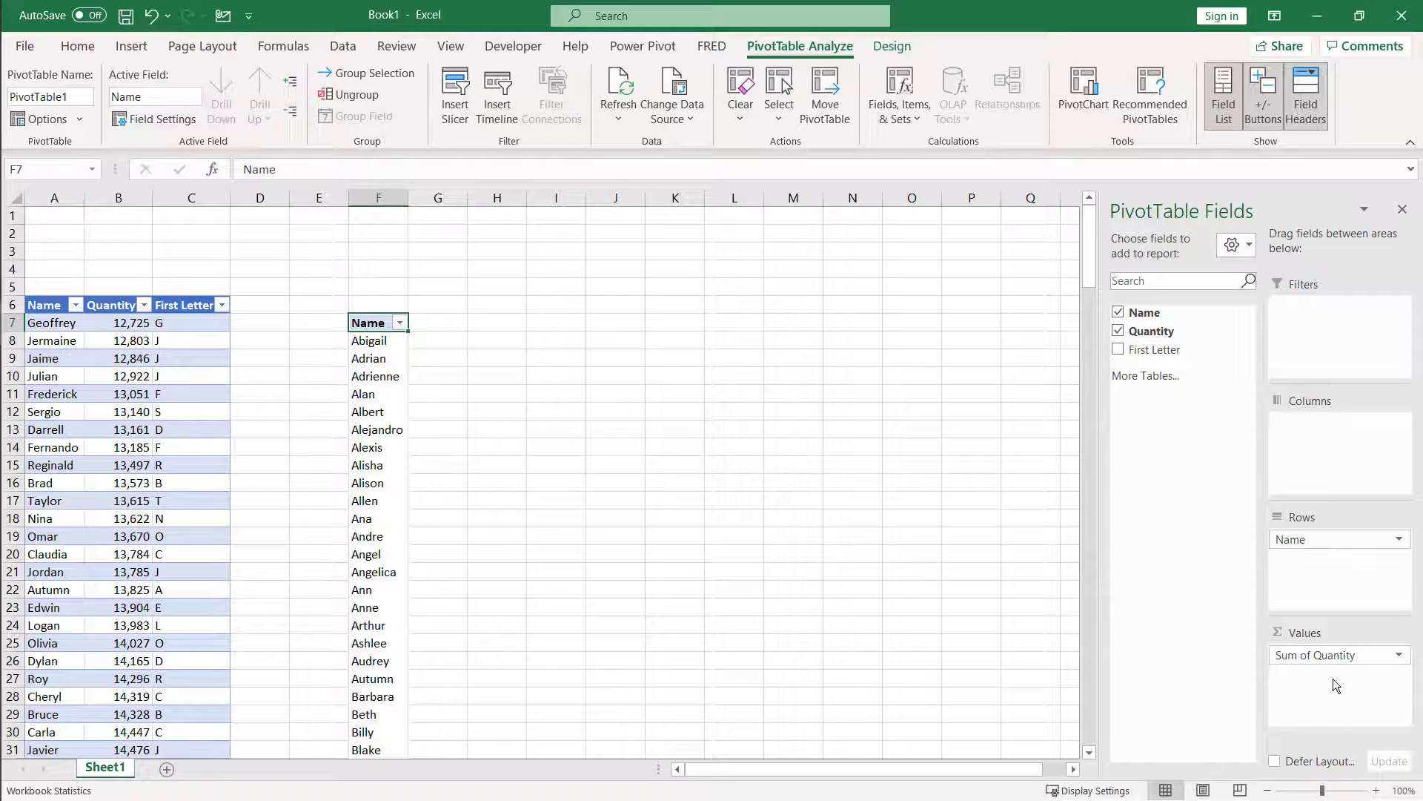
pyautogui.doubleClick(469, 196)
pyautogui.click(424, 410)
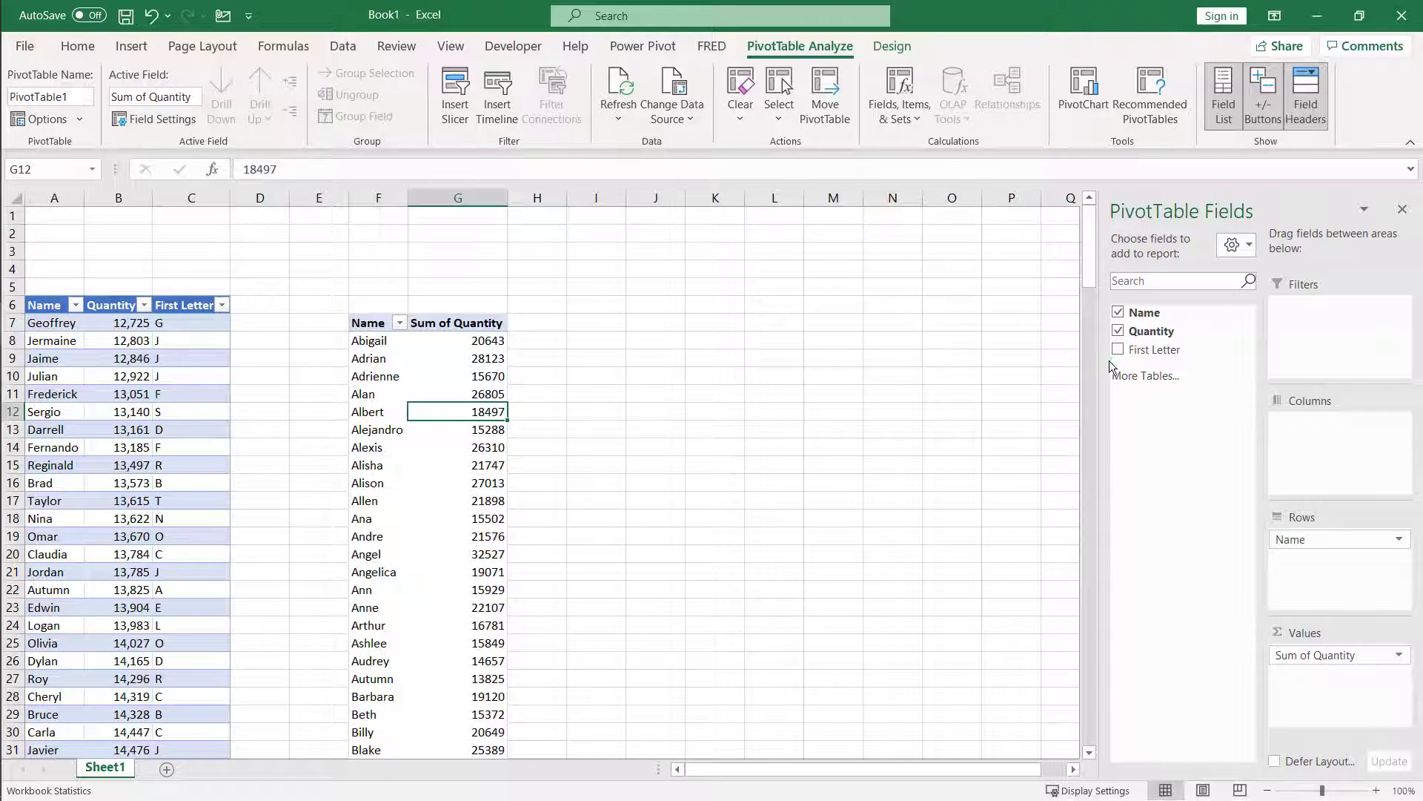
# - Add a First Letter slicer and move it up beside the PivotTable
pyautogui.rightClick(1161, 354)
pyautogui.click(1224, 450)
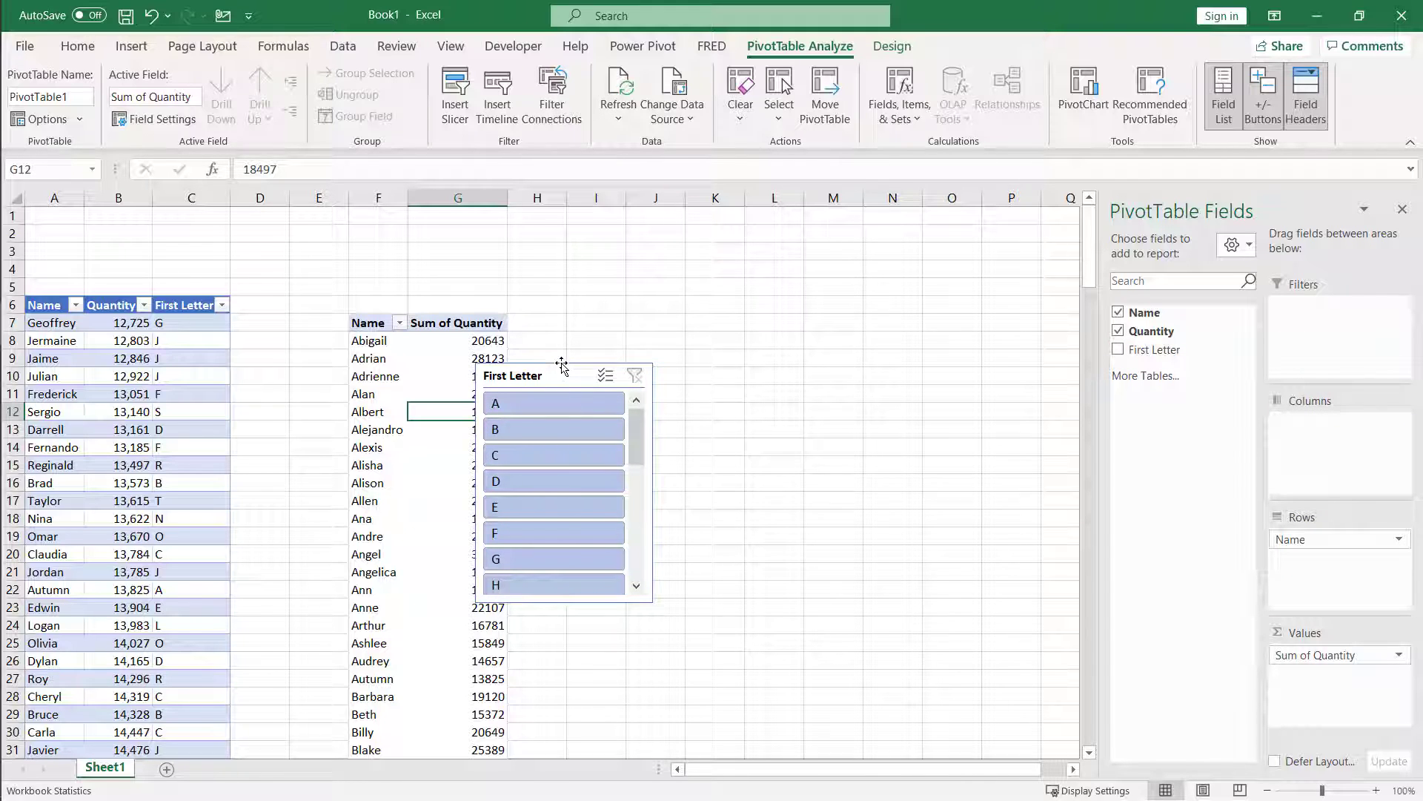
pyautogui.moveTo(561, 365); pyautogui.dragTo(617, 314)
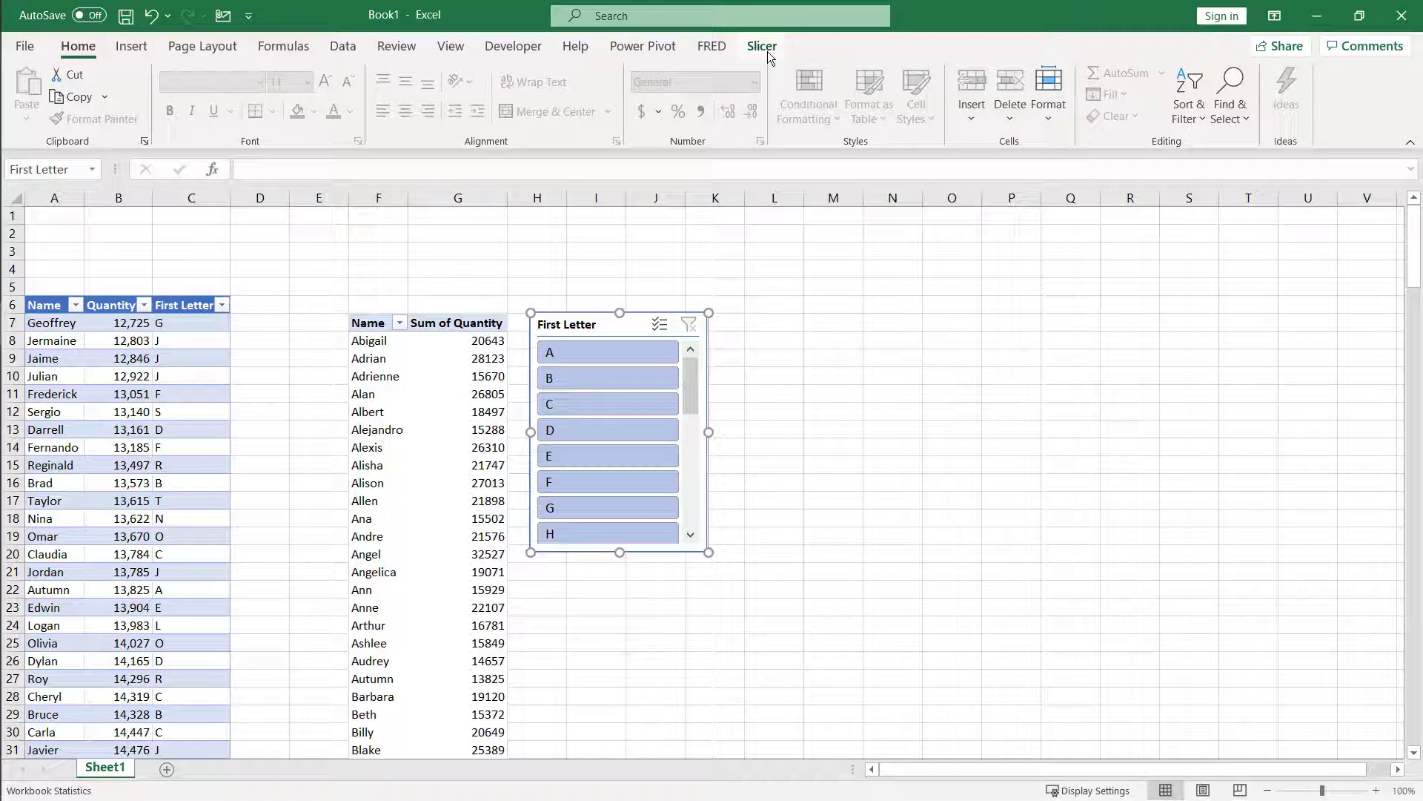
# - Set the slicer to 5 button columns and shorten its height to fit
pyautogui.click(767, 51)
pyautogui.click(1000, 67)
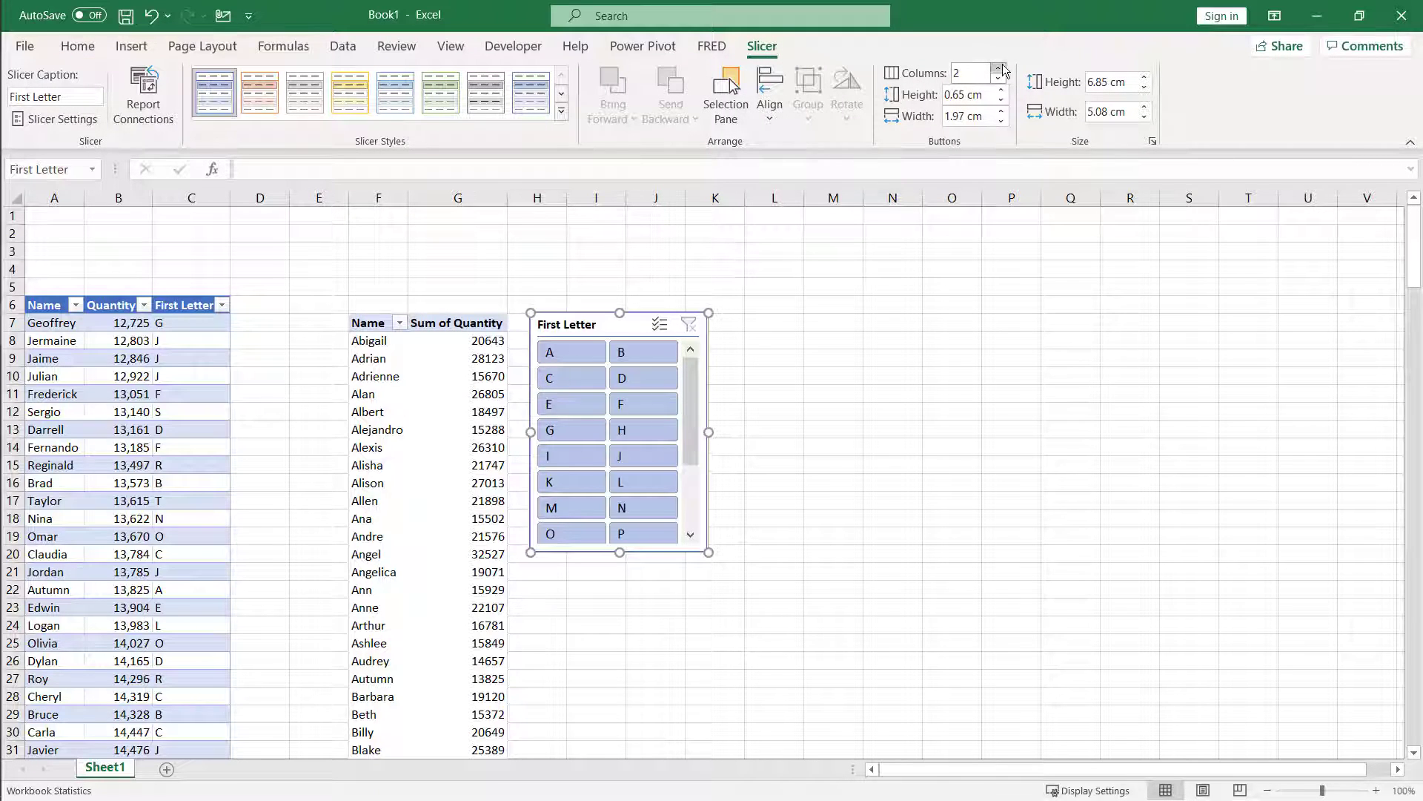
pyautogui.click(1000, 68)
pyautogui.click(1000, 67)
pyautogui.click(1001, 68)
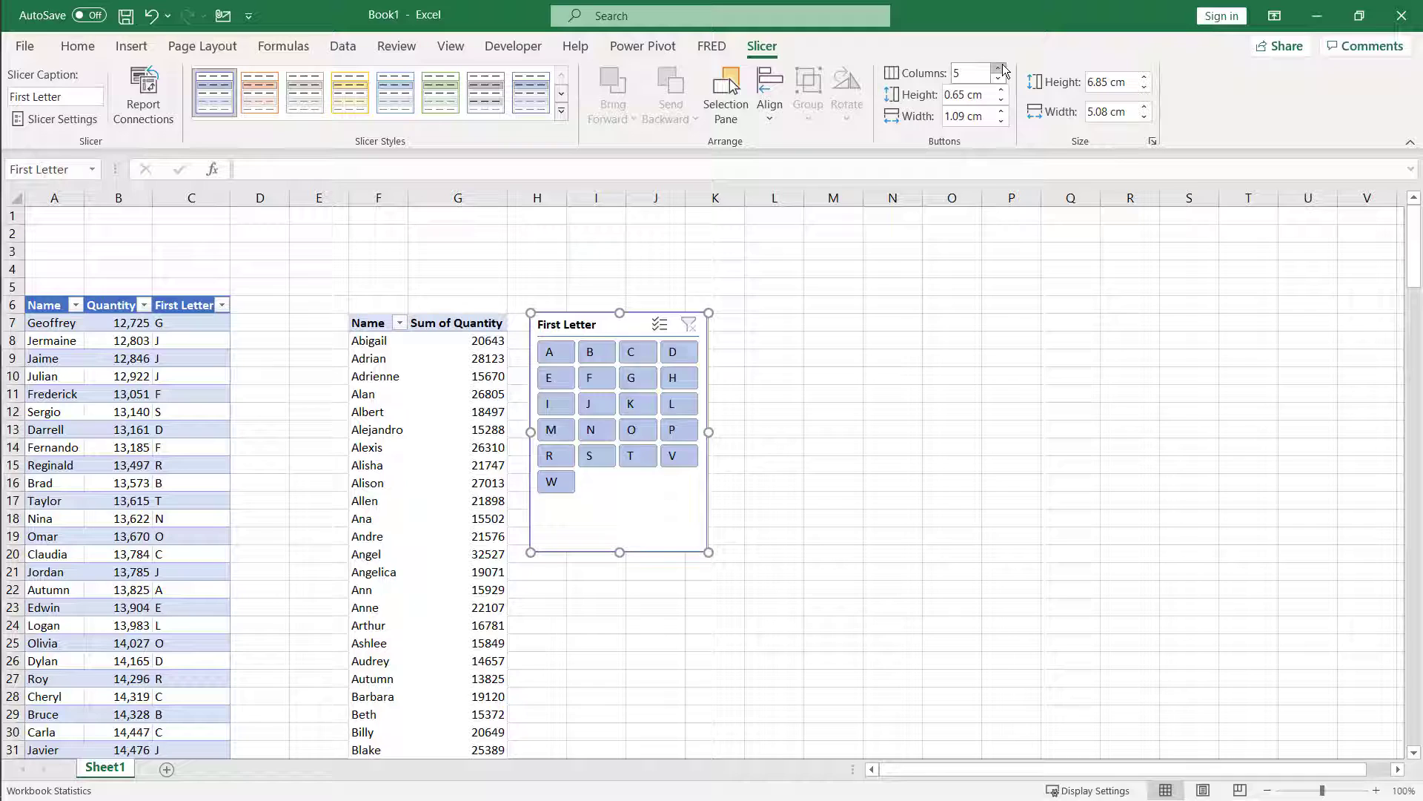
pyautogui.click(1000, 68)
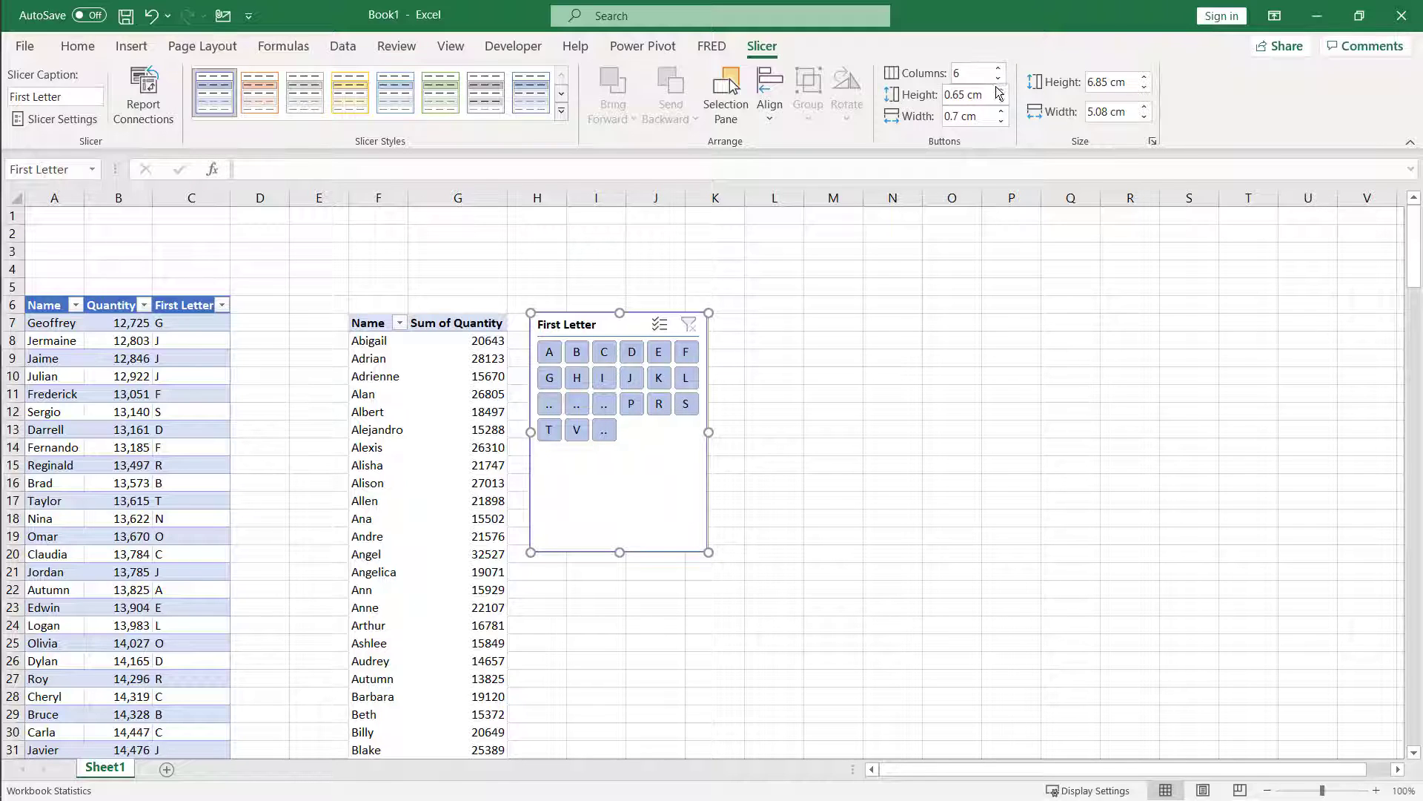
pyautogui.click(998, 78)
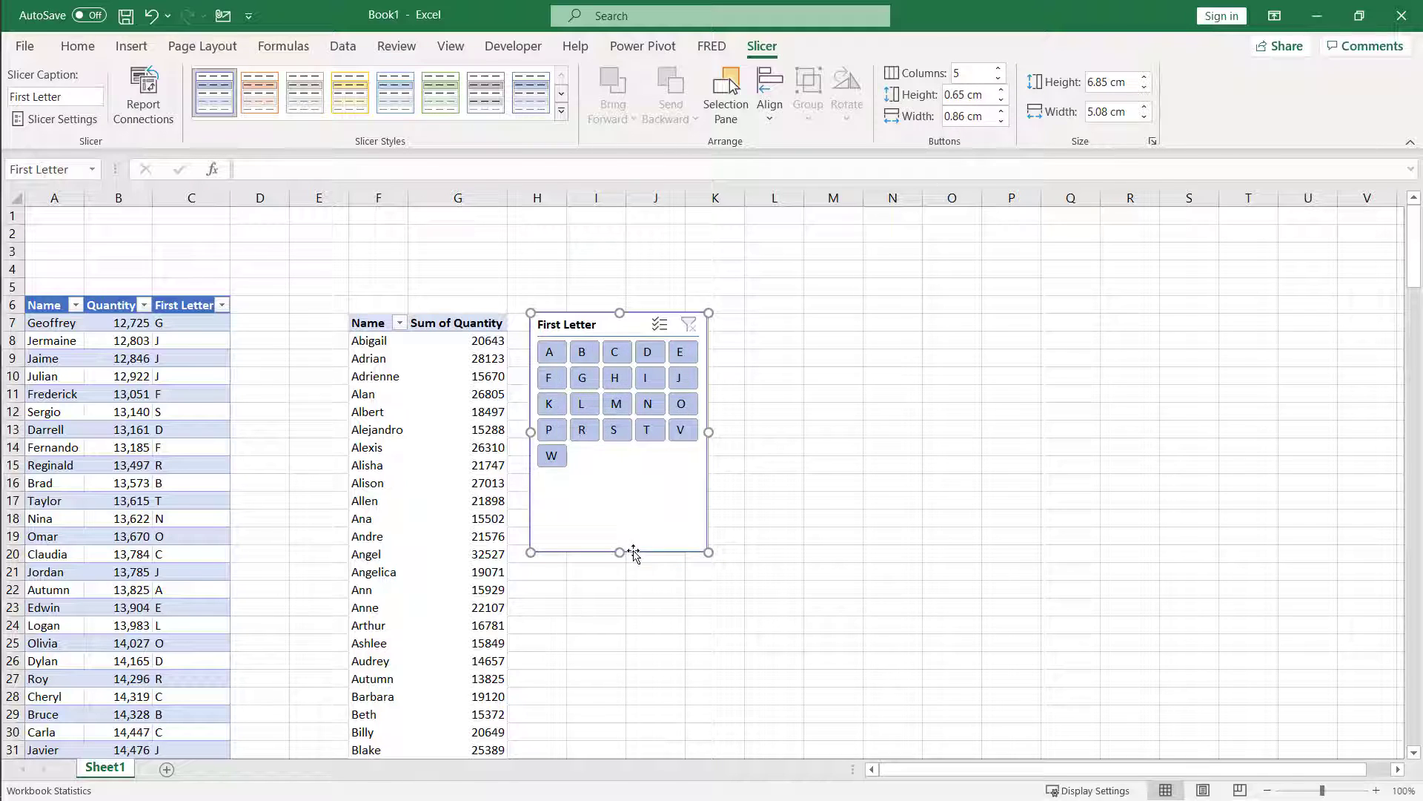
pyautogui.moveTo(620, 552); pyautogui.dragTo(632, 481)
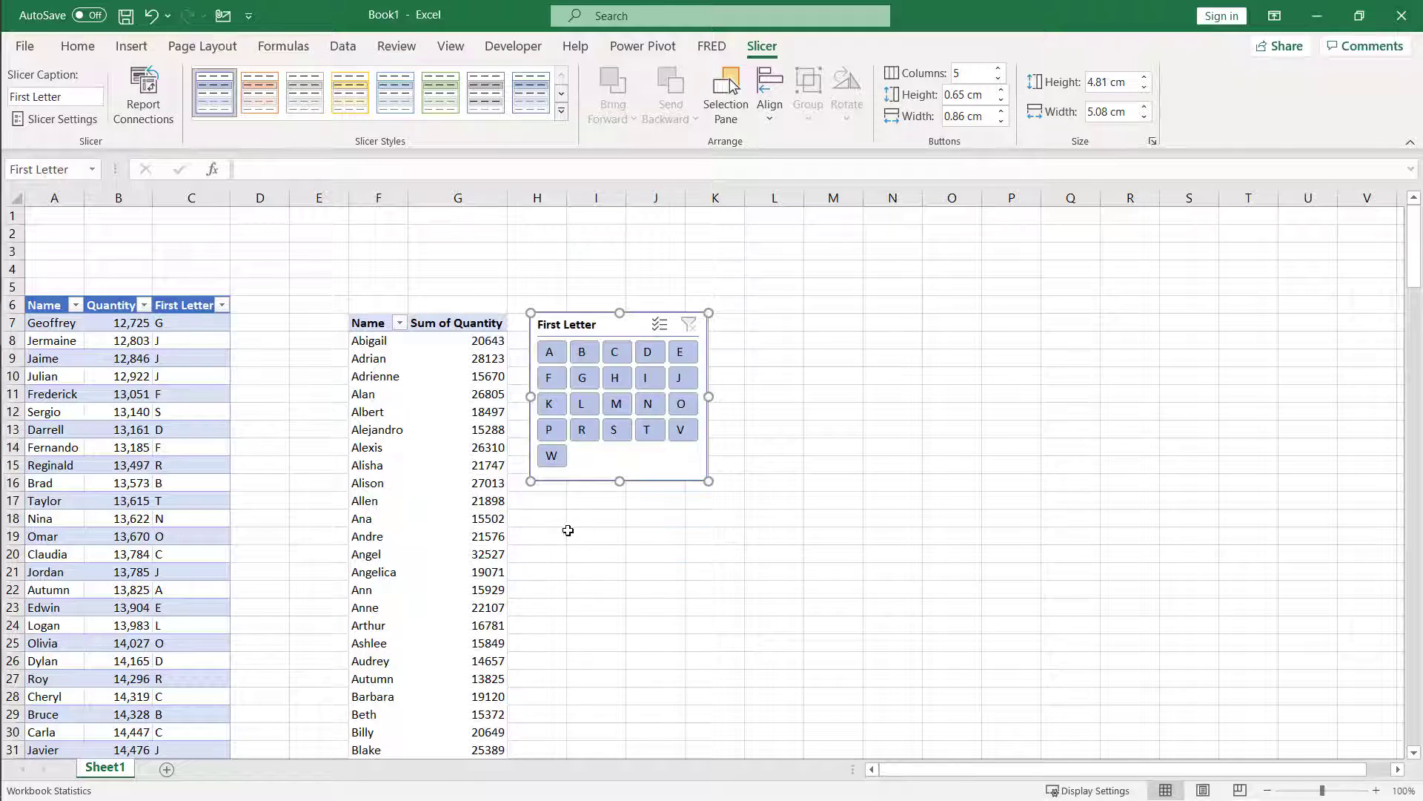
pyautogui.click(377, 376)
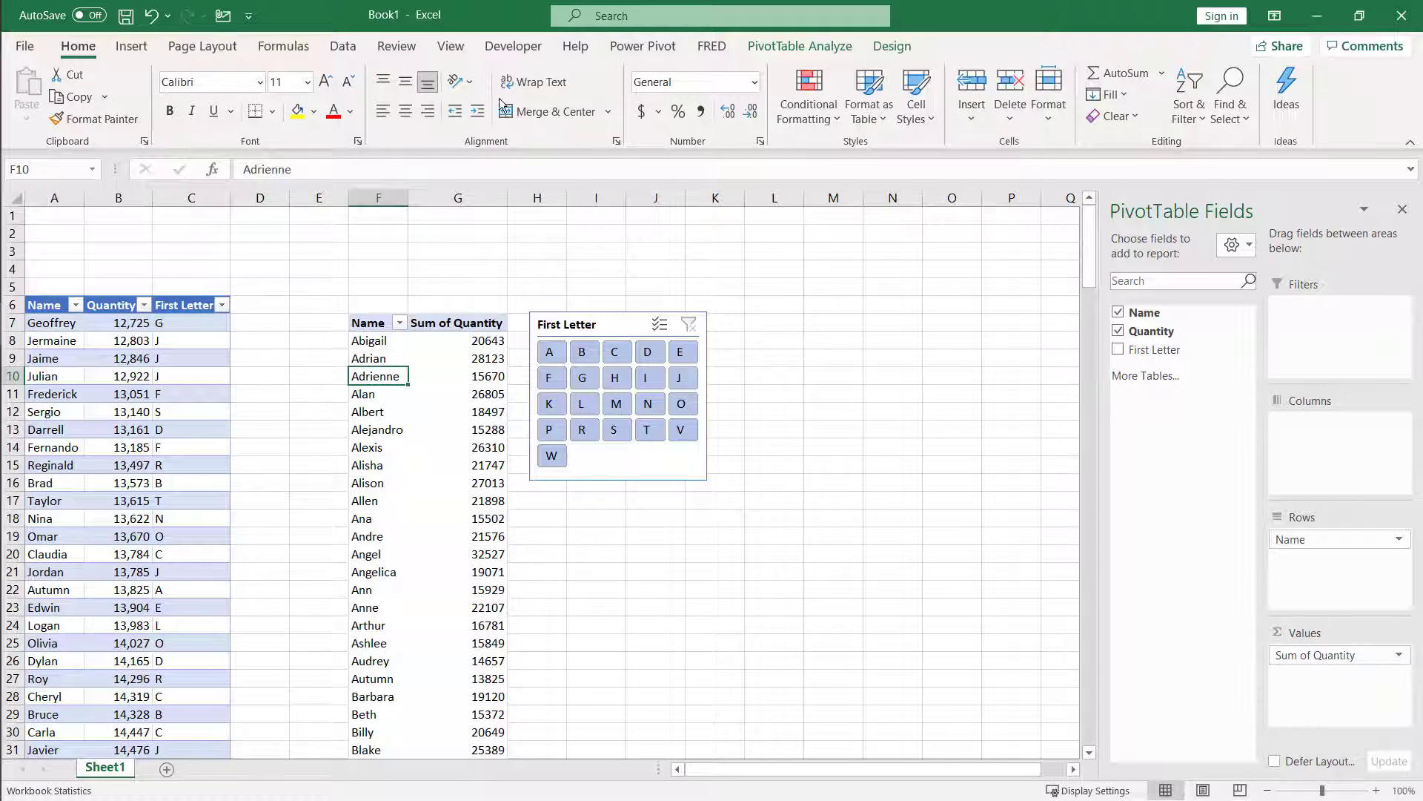
# - Insert a clustered bar PivotChart of Sum of Quantity by Name from the PivotTable
pyautogui.click(914, 48)
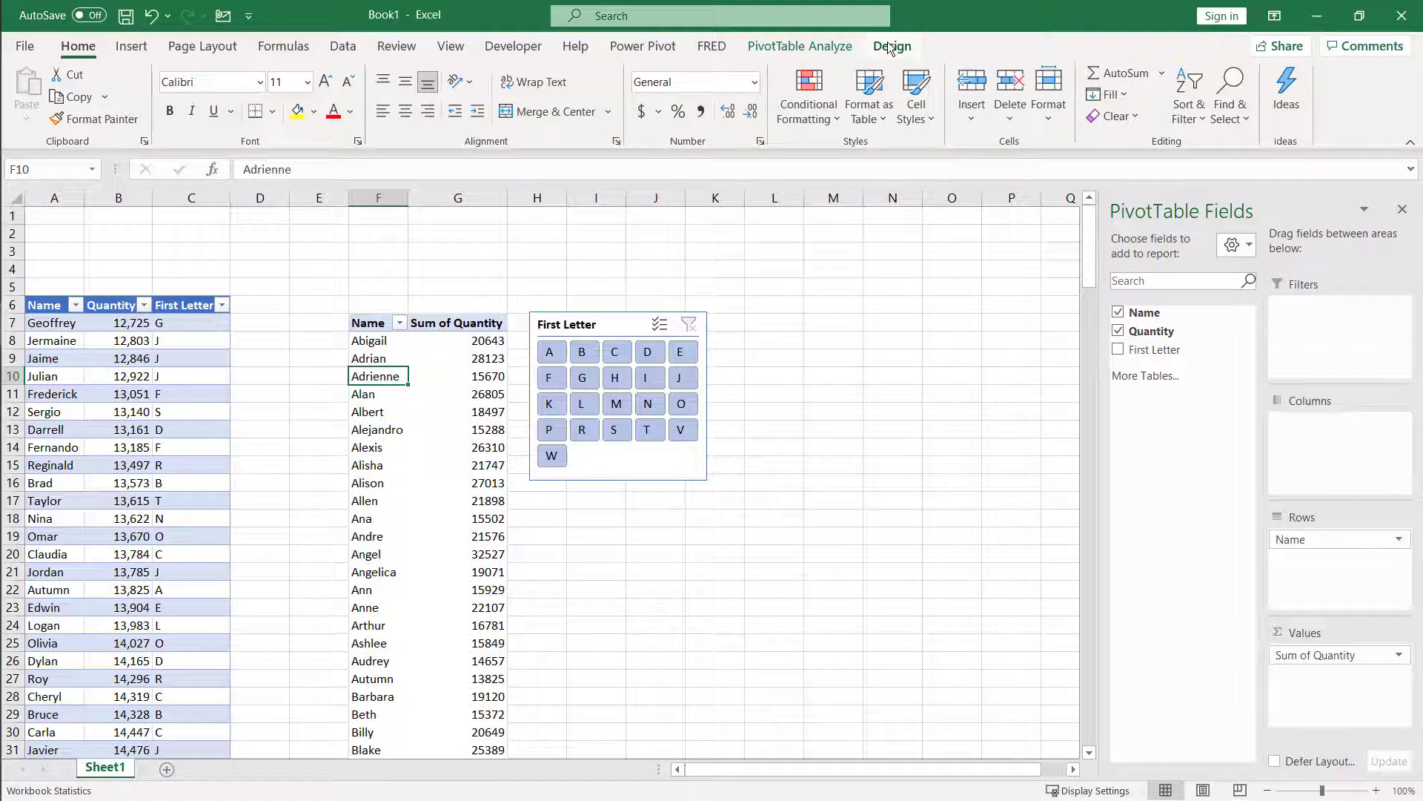
pyautogui.click(823, 49)
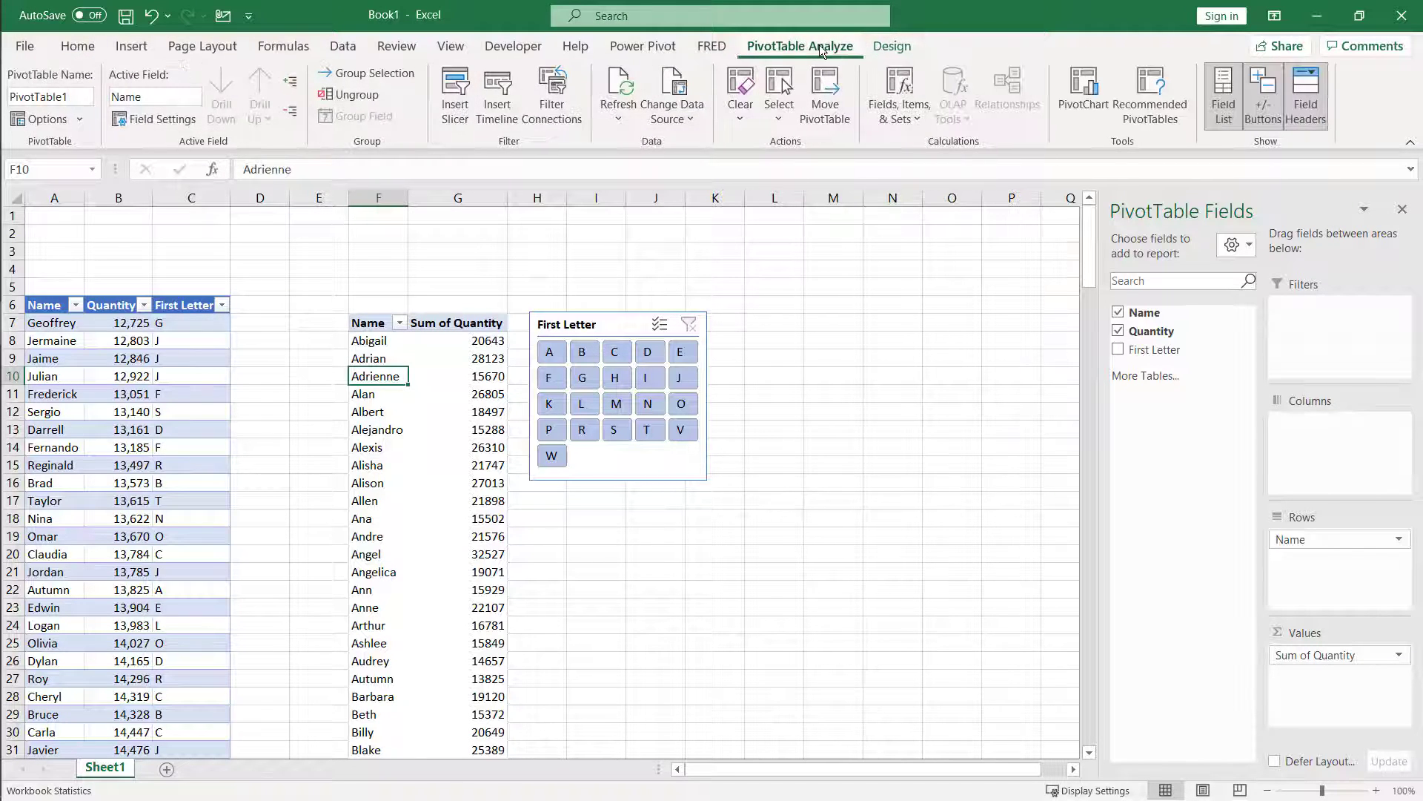
pyautogui.click(1093, 84)
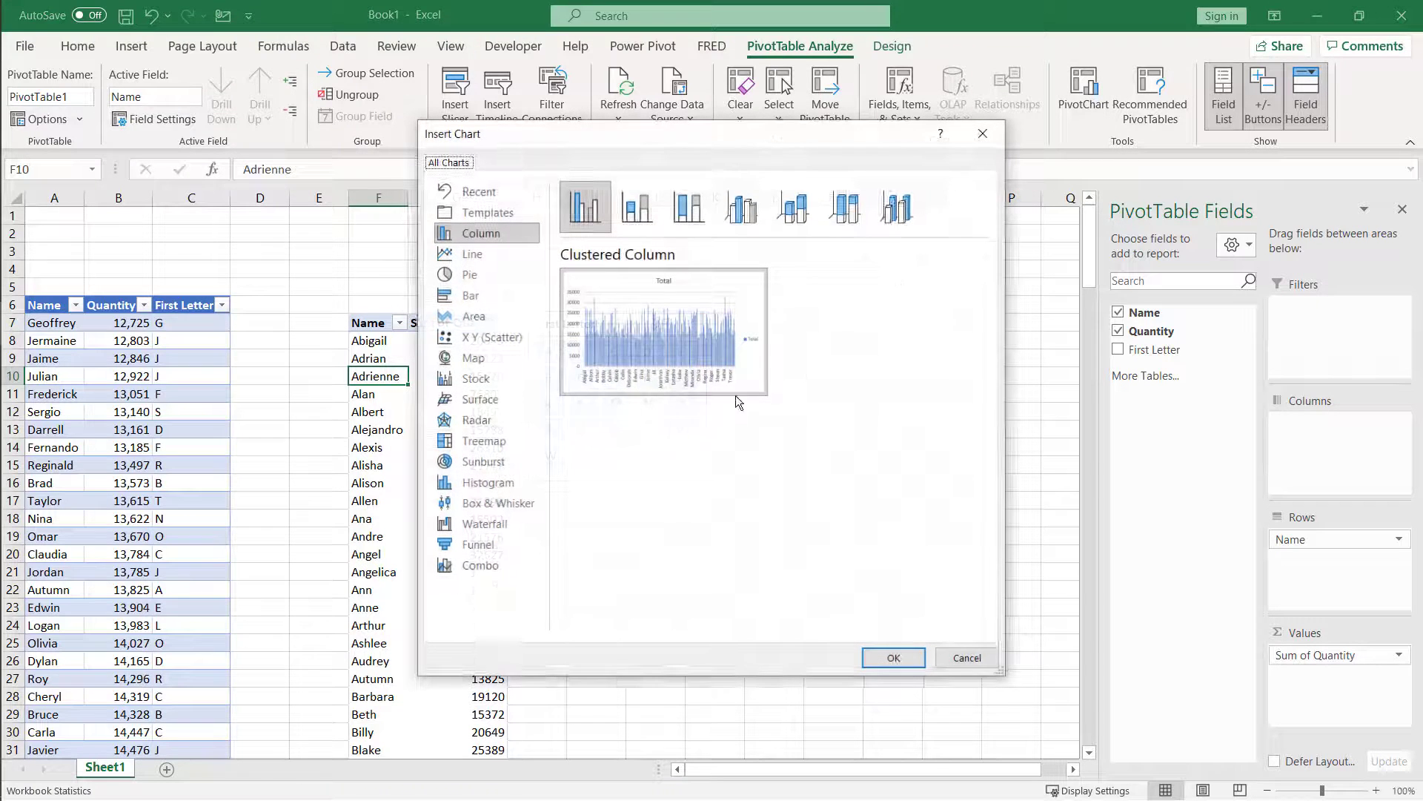
pyautogui.click(472, 295)
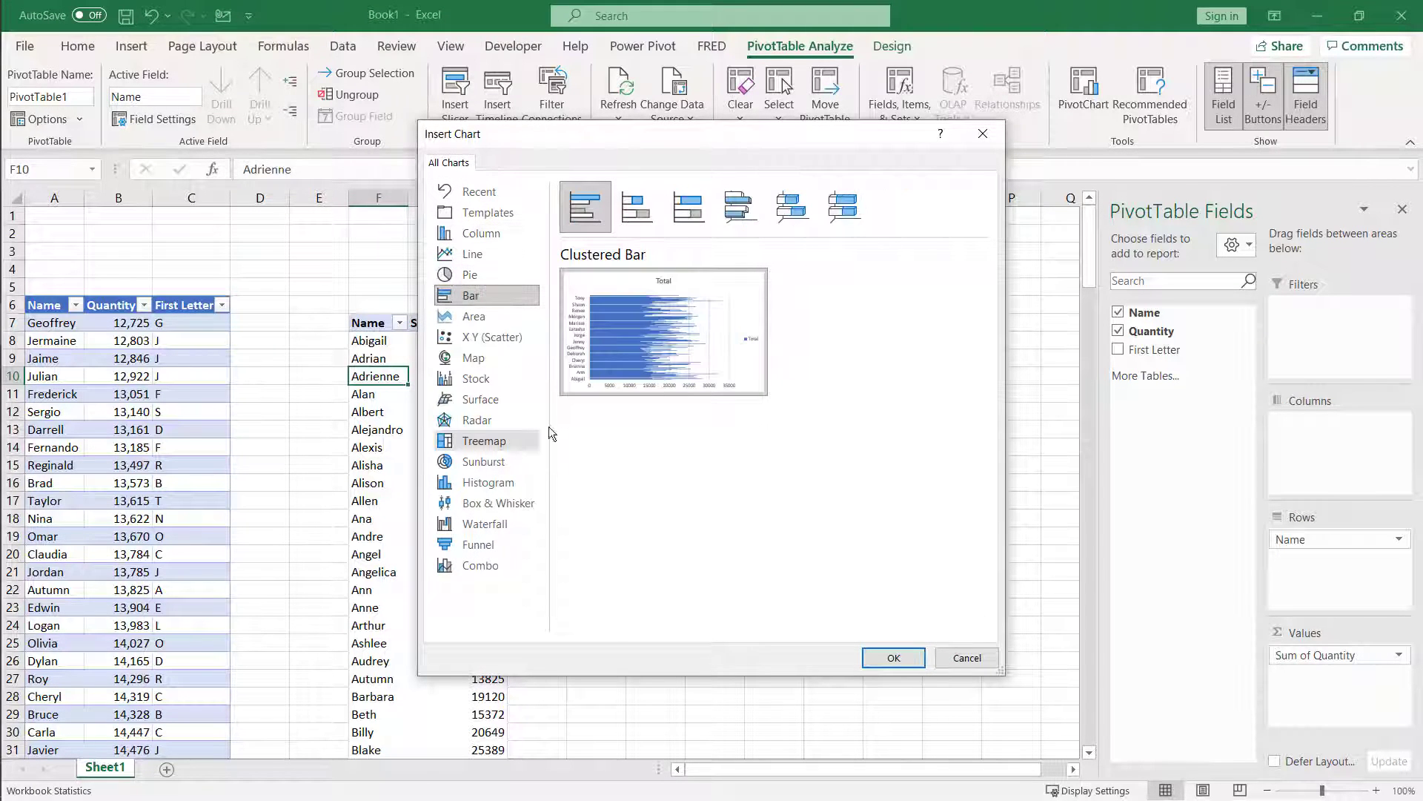
pyautogui.click(894, 658)
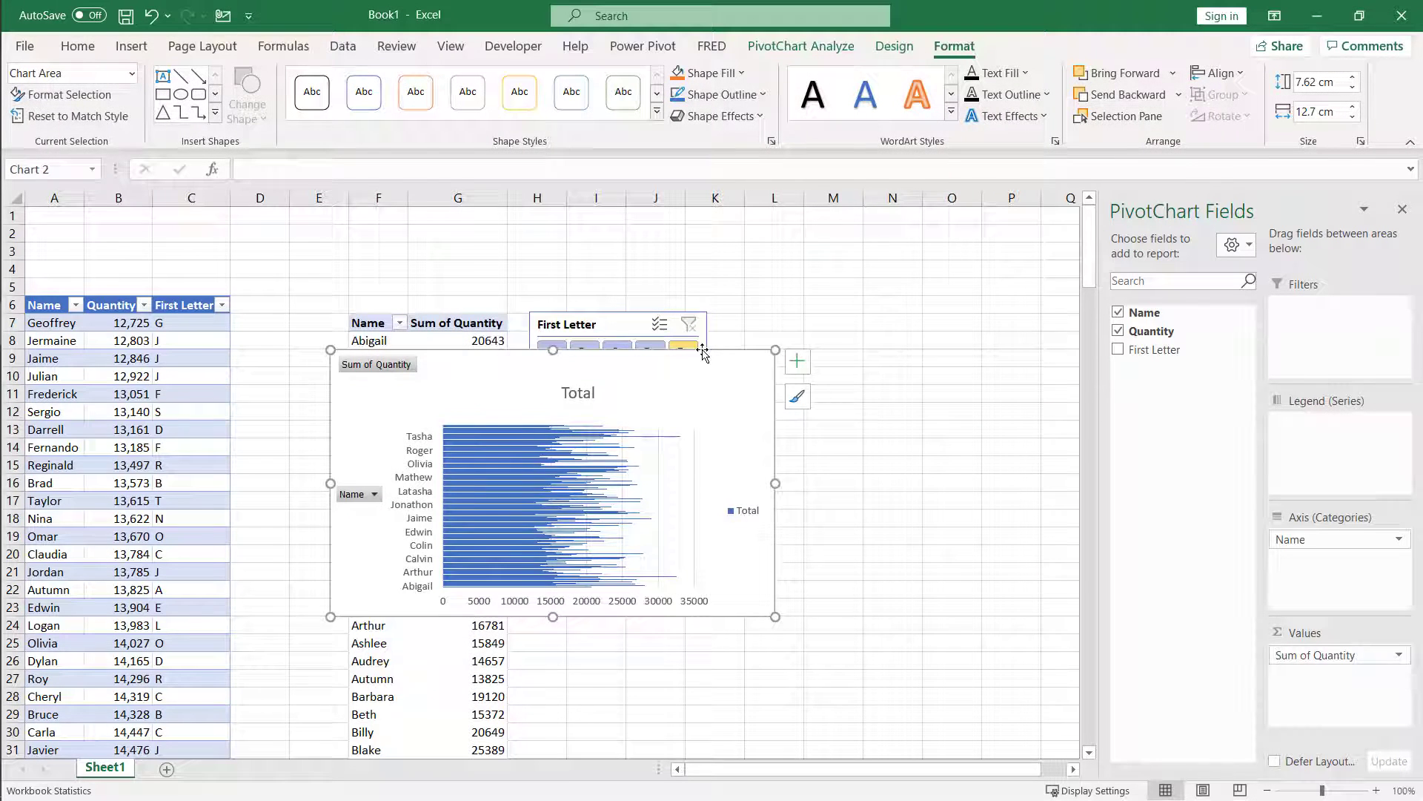
# - Move the chart right of the slicer, close the field list, and make the chart taller
pyautogui.moveTo(704, 350); pyautogui.dragTo(1127, 271)
pyautogui.click(1403, 210)
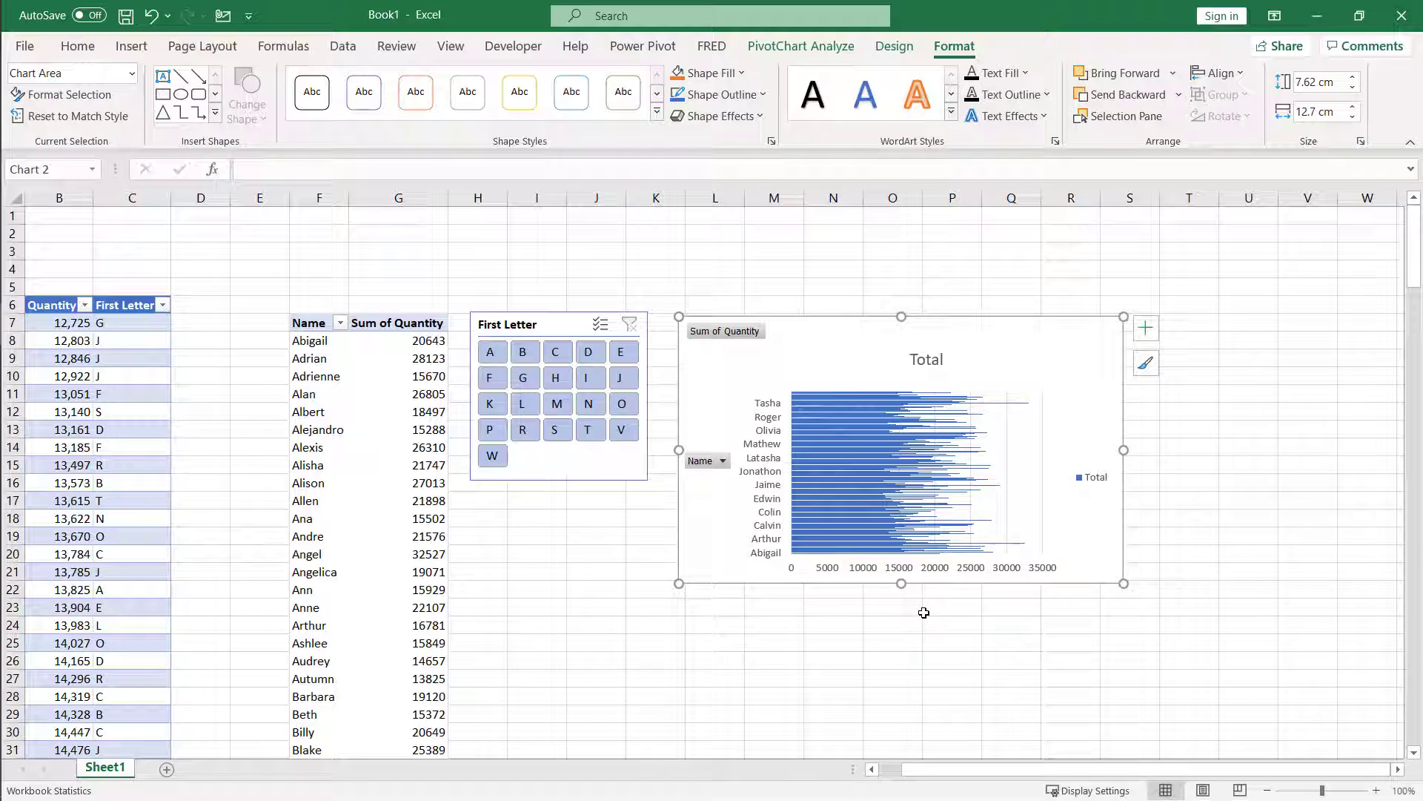
pyautogui.moveTo(903, 584); pyautogui.dragTo(903, 723)
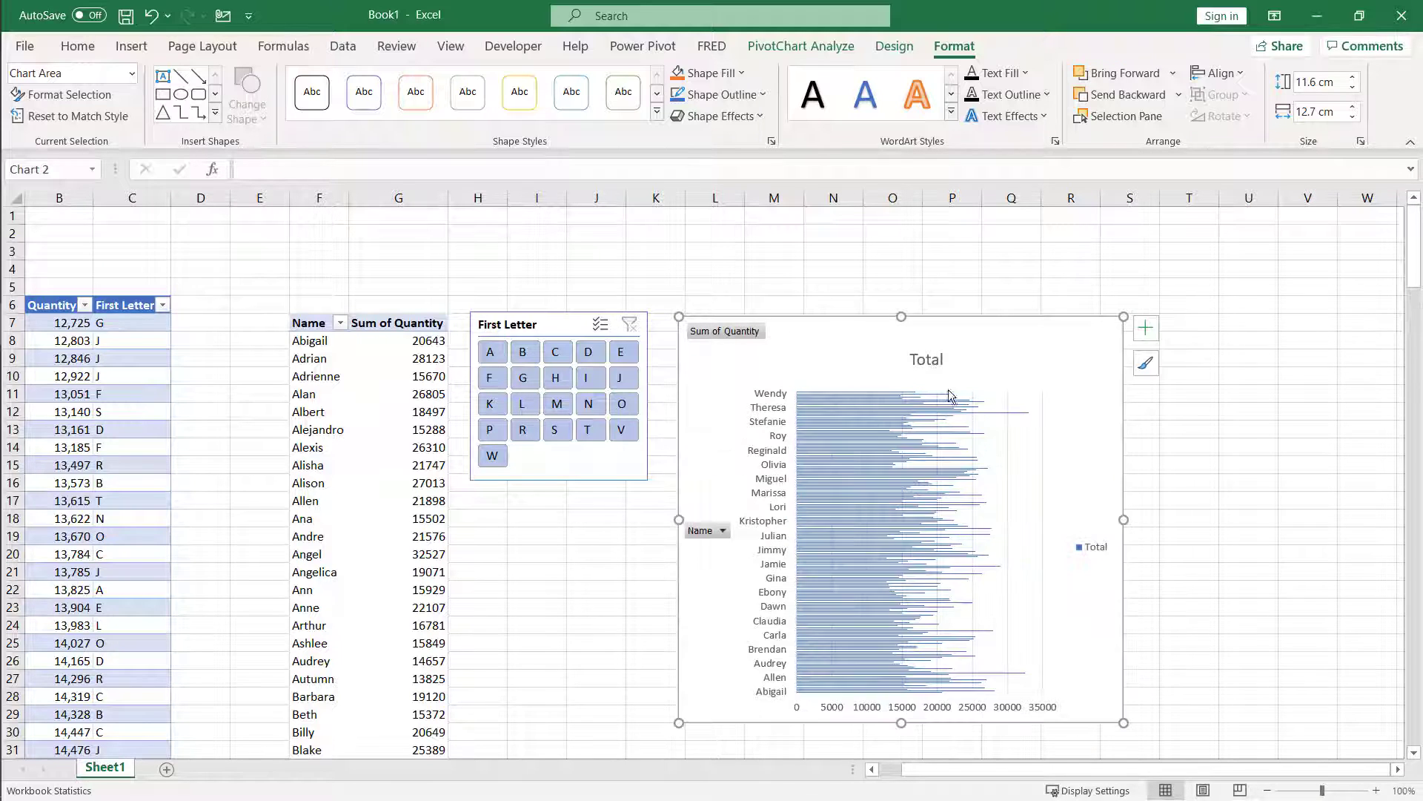
pyautogui.moveTo(902, 318); pyautogui.dragTo(902, 255)
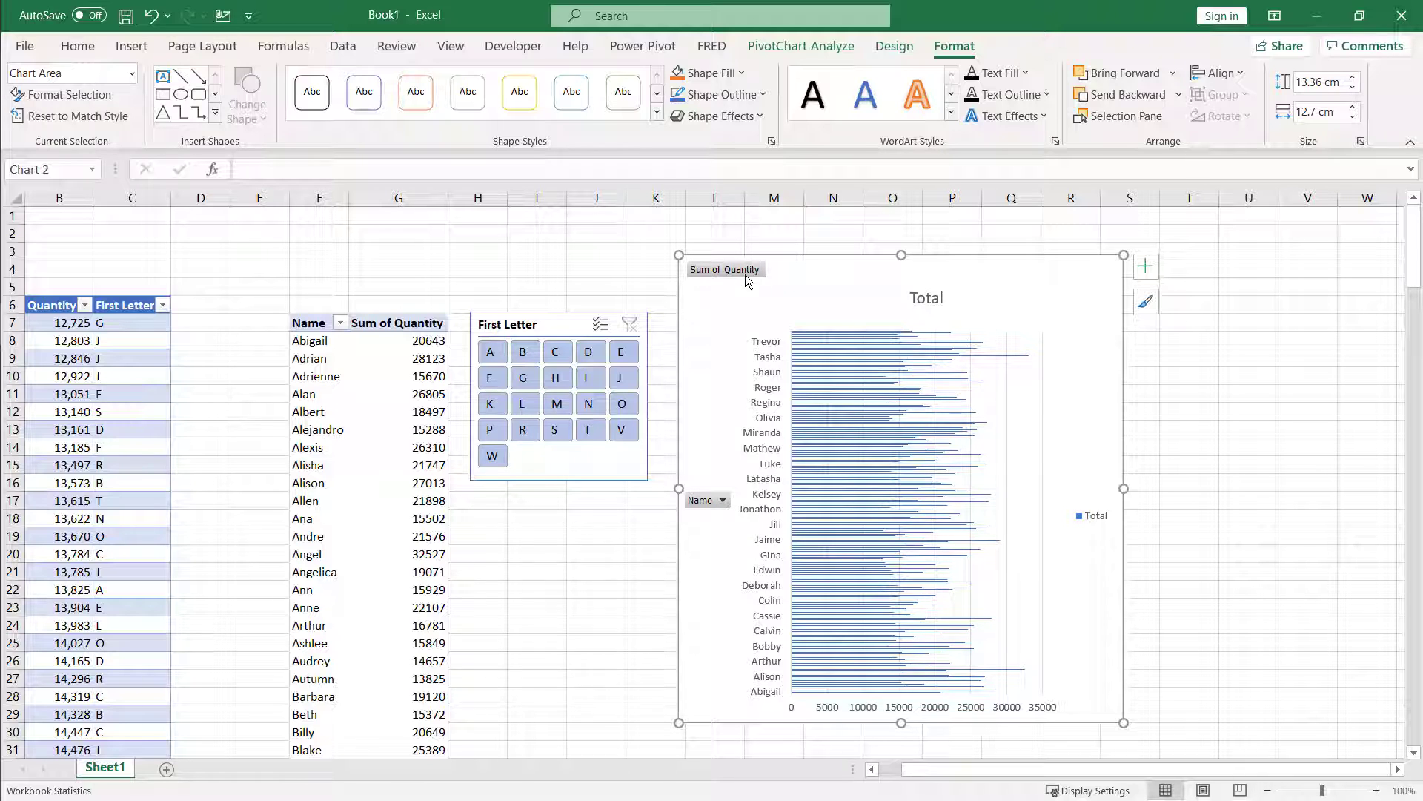
# - Hide all chart field buttons and lower the plot area below the Total title
pyautogui.click(832, 45)
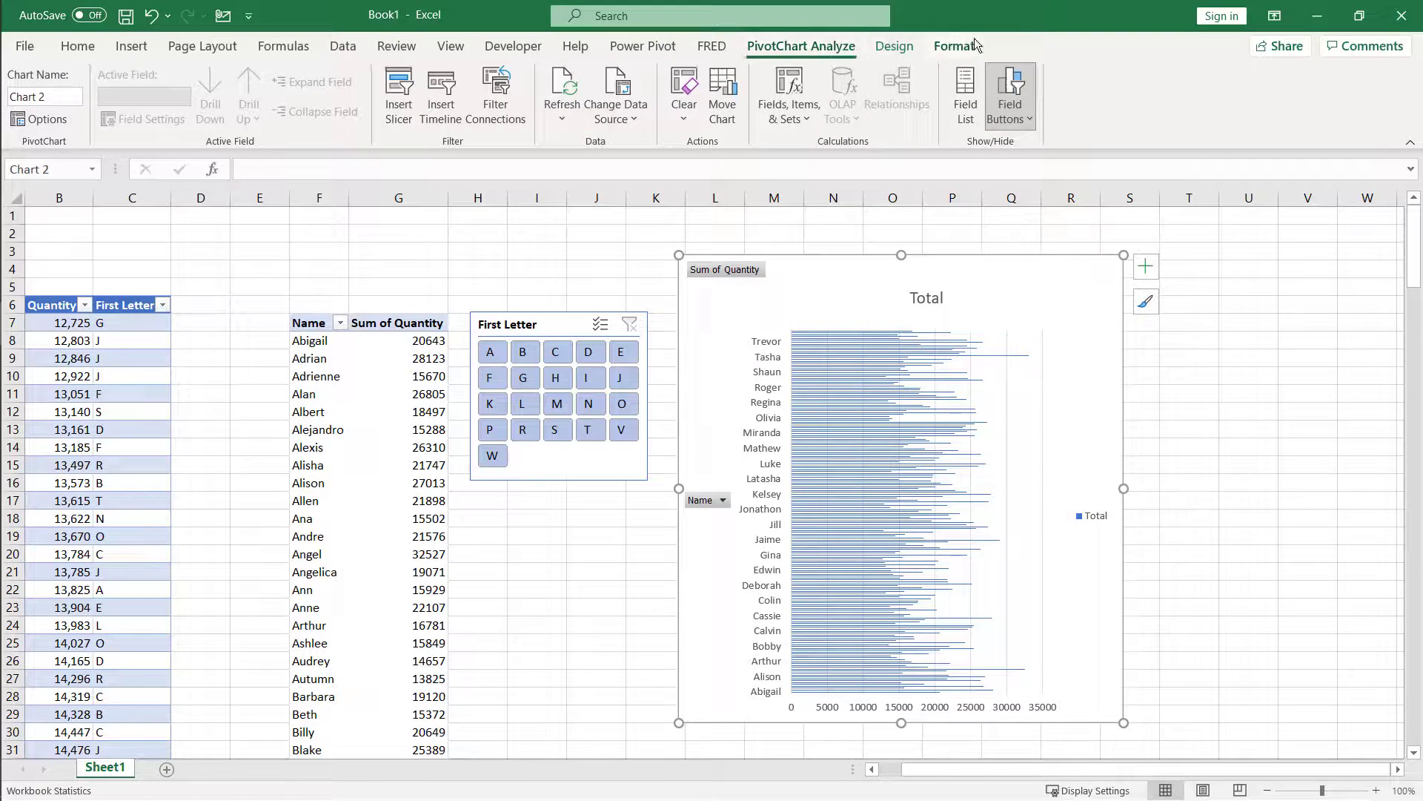
pyautogui.click(1020, 127)
pyautogui.click(1045, 283)
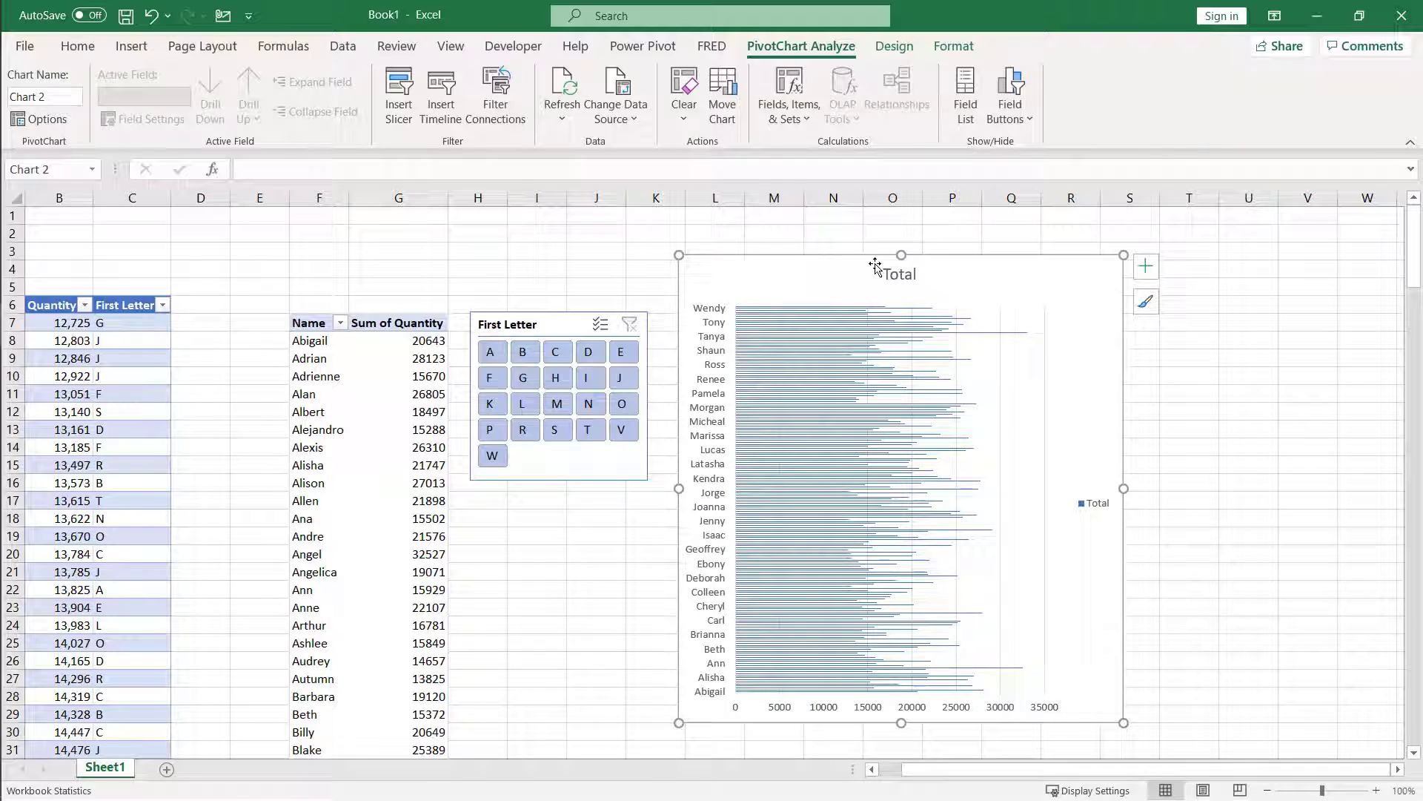
pyautogui.moveTo(856, 256); pyautogui.dragTo(911, 250)
pyautogui.click(957, 307)
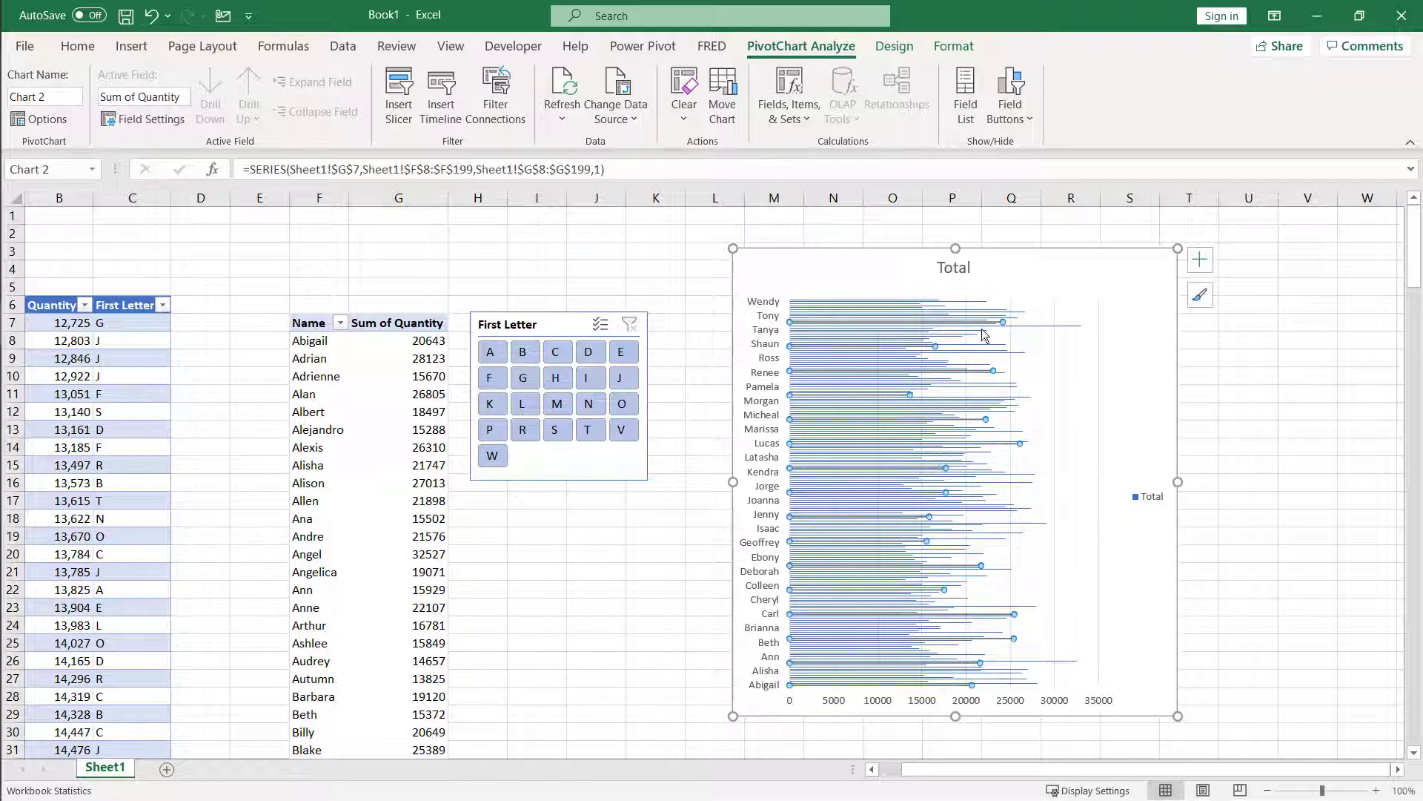
pyautogui.click(1098, 327)
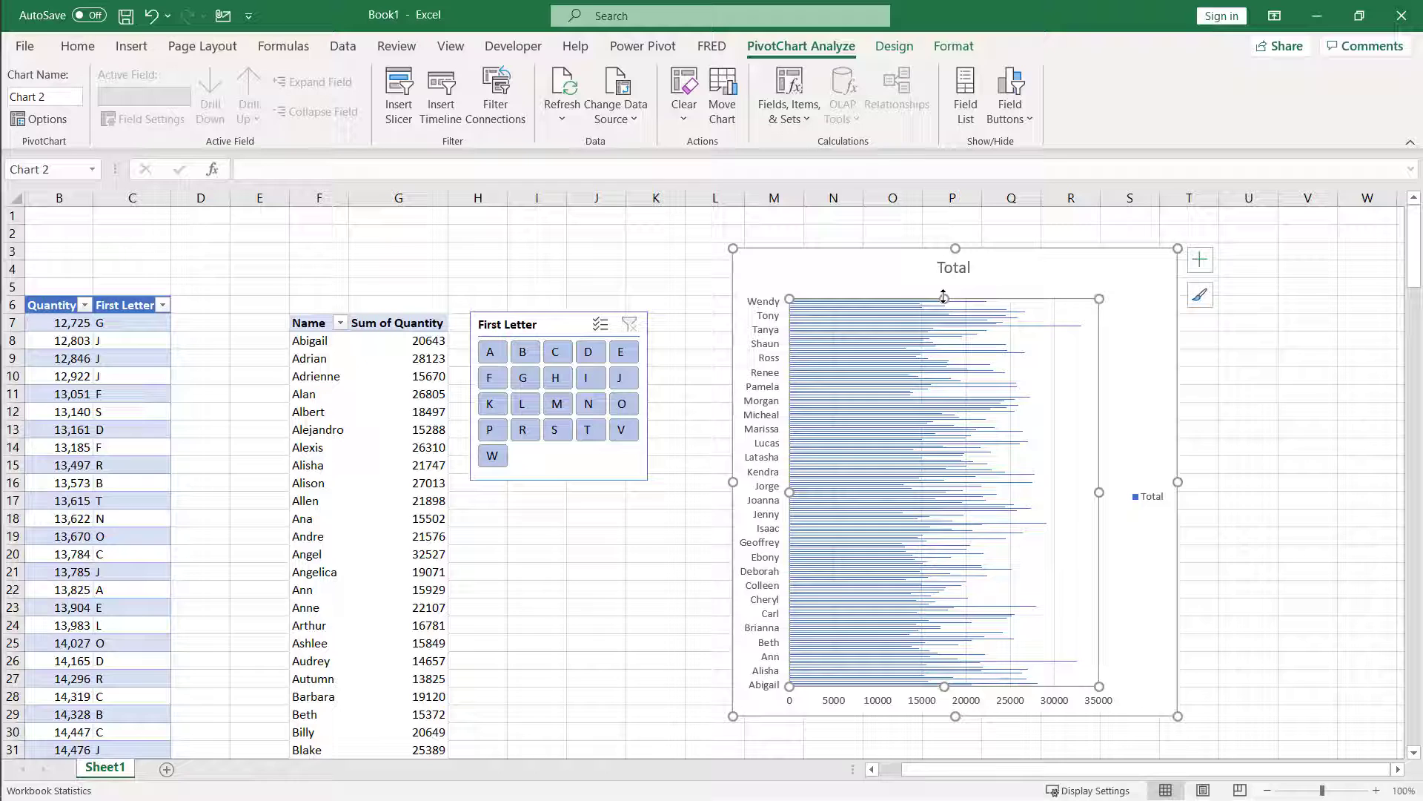
pyautogui.moveTo(944, 297); pyautogui.dragTo(944, 359)
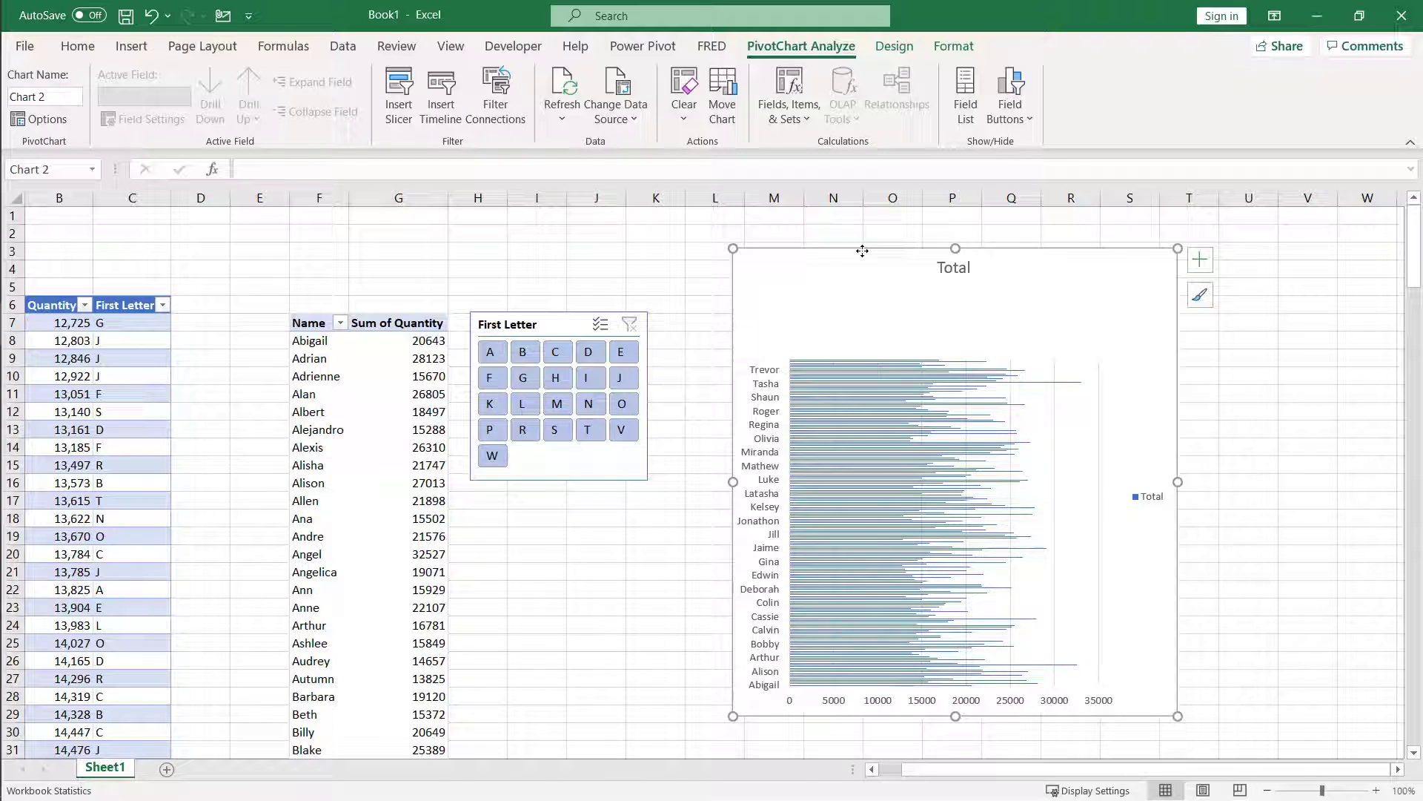
# - Copy the pivot table in columns F:G and paste it into columns L:M
pyautogui.moveTo(835, 261); pyautogui.dragTo(1006, 272)
pyautogui.click(314, 328)
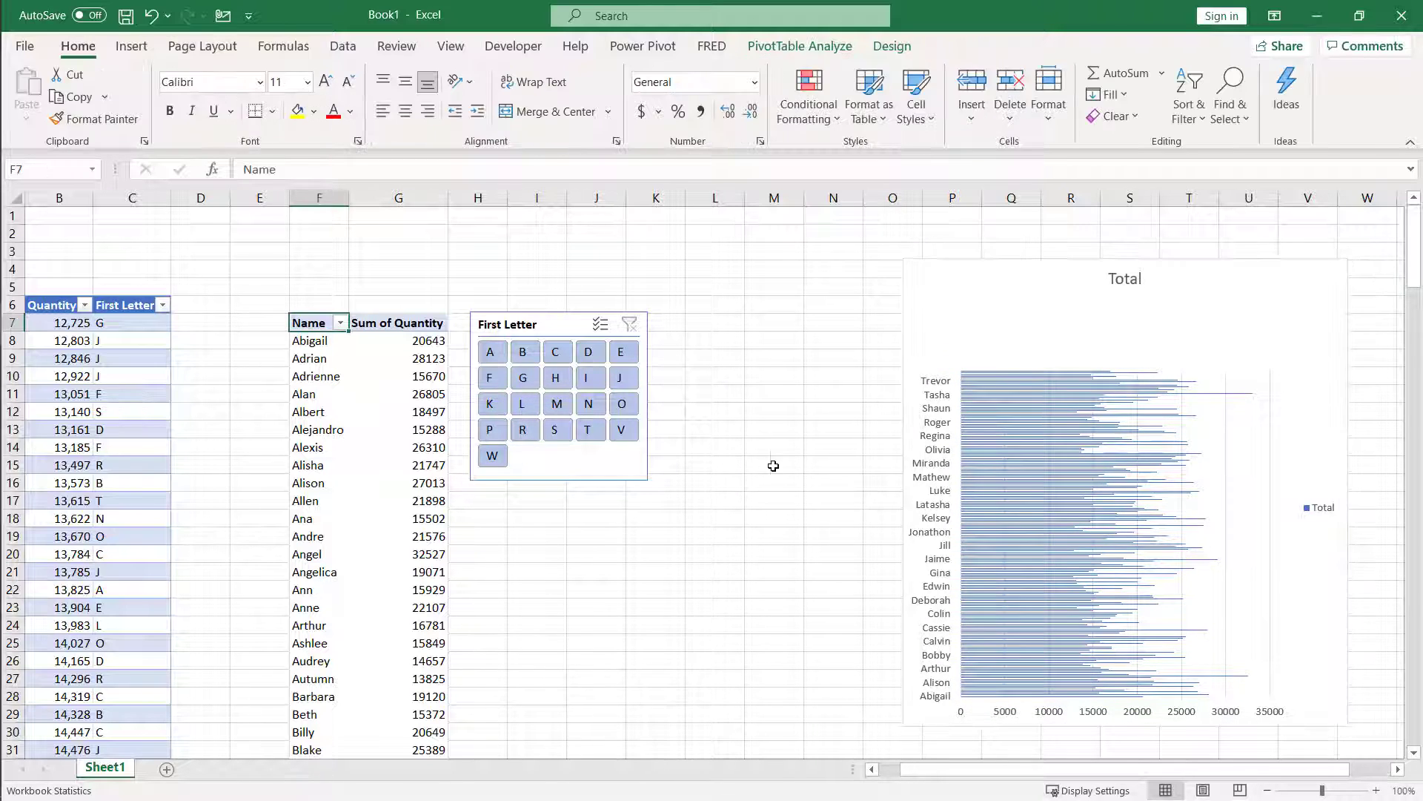
pyautogui.moveTo(319, 197); pyautogui.dragTo(393, 198)
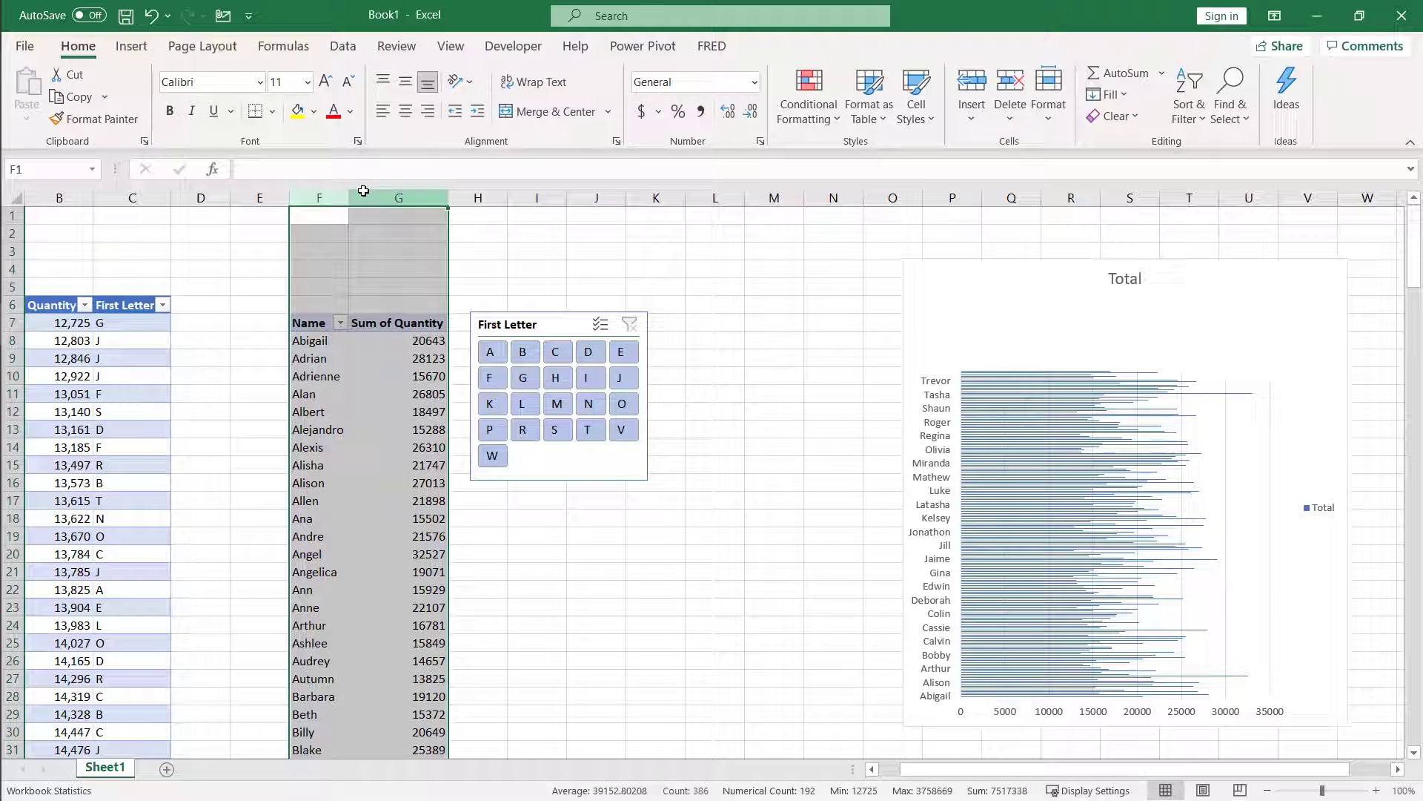
pyautogui.hotkey('ctrl', 'c')
pyautogui.click(715, 197)
pyautogui.hotkey('ctrl', 'v')
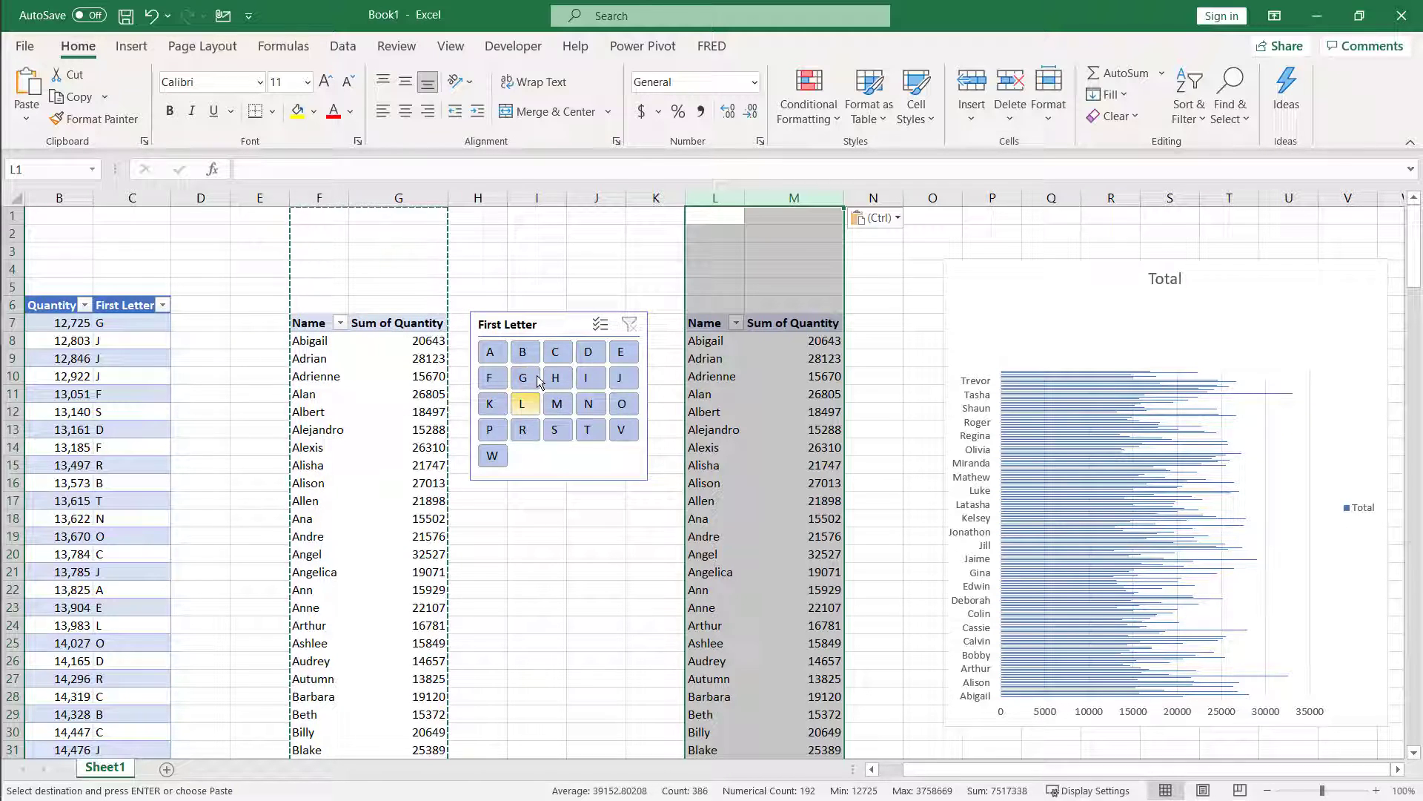
# - Test the slicer with B and H on both pivots, then clear the filter
pyautogui.click(527, 349)
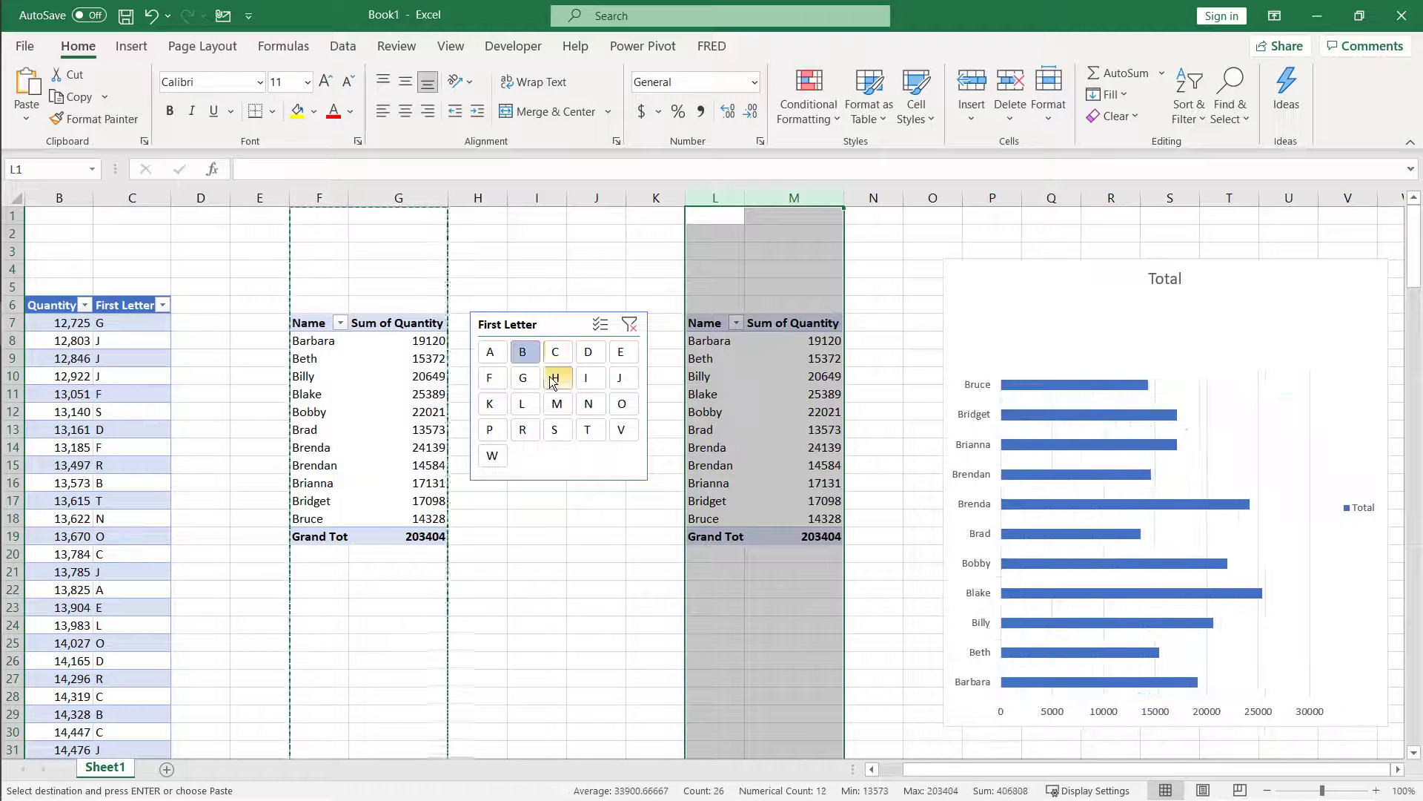
pyautogui.click(554, 380)
pyautogui.click(522, 352)
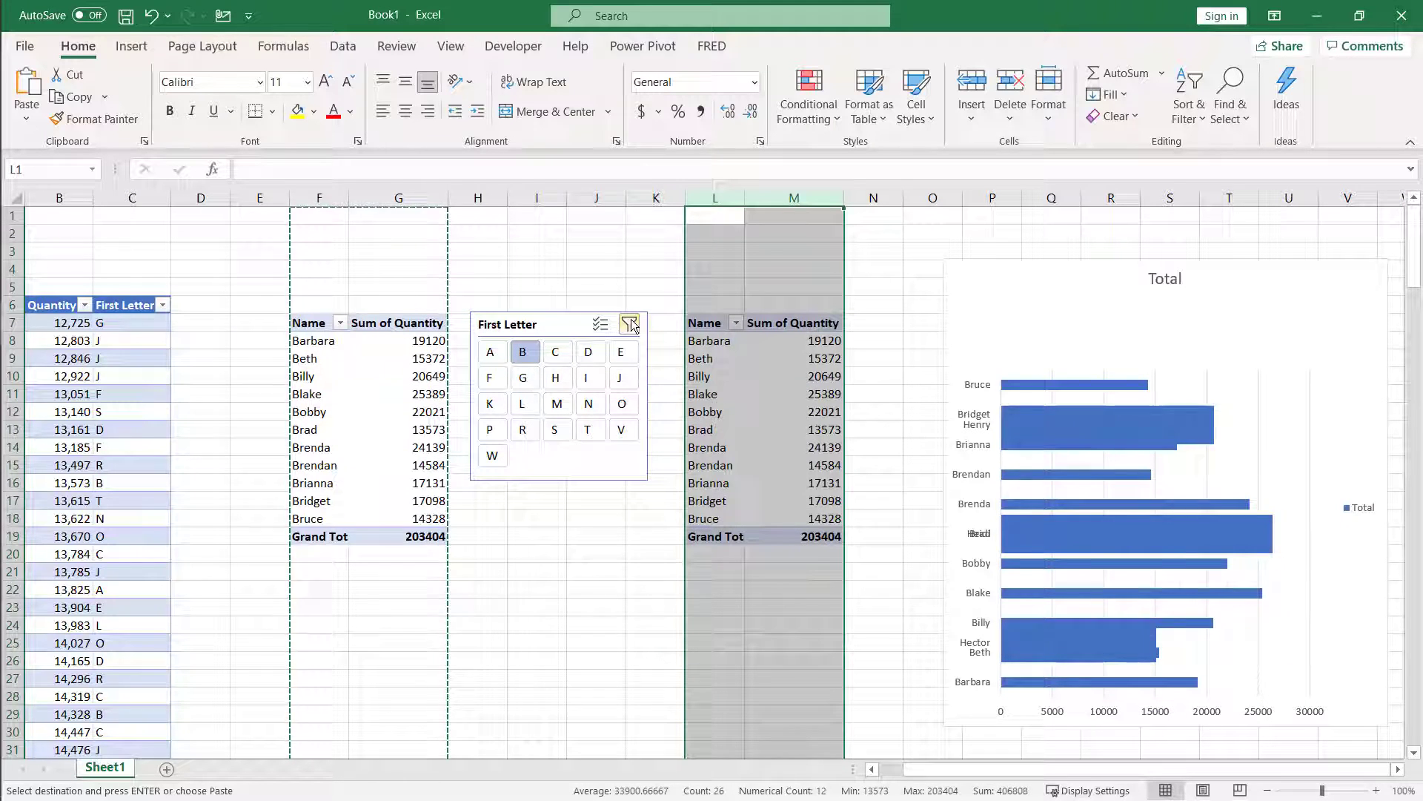
pyautogui.click(630, 324)
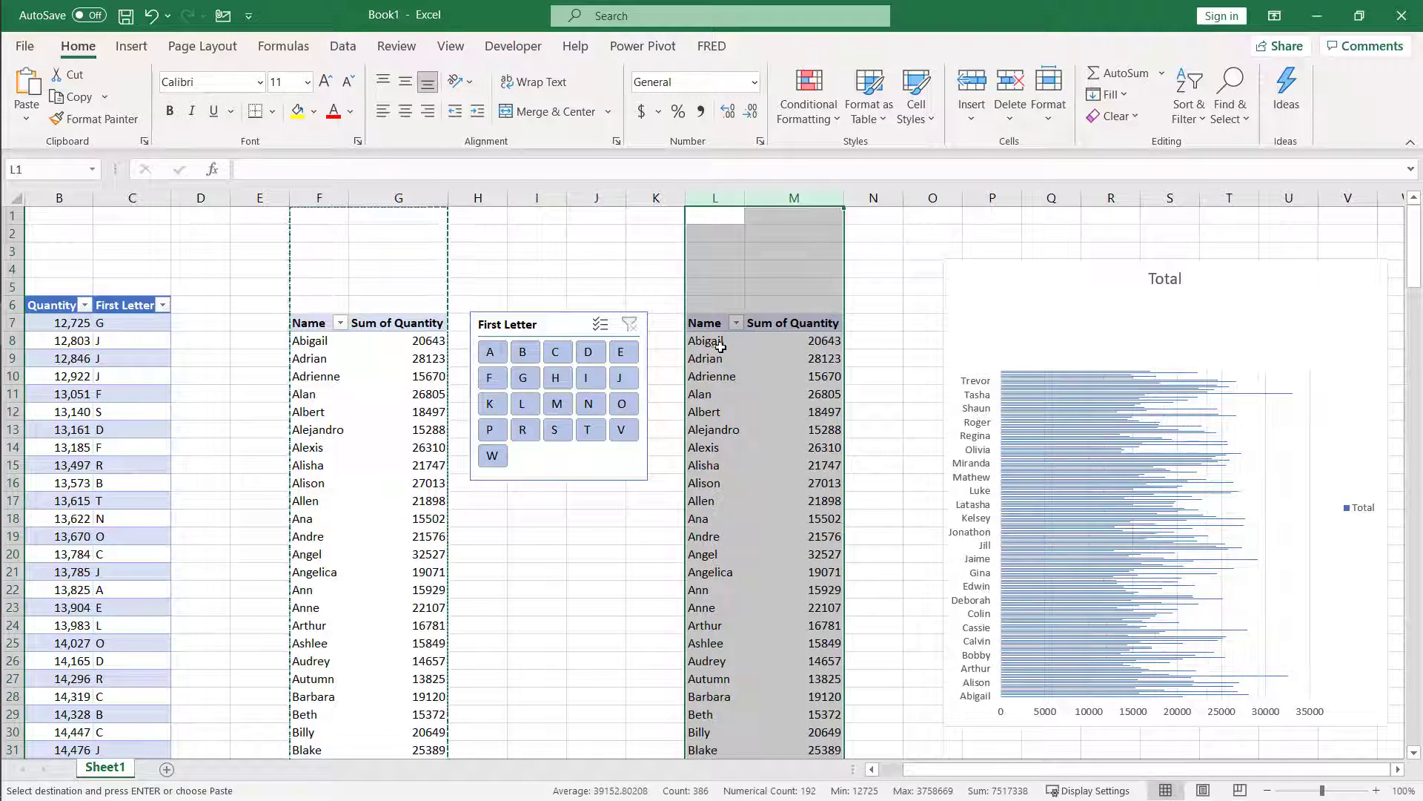
pyautogui.press('Escape')
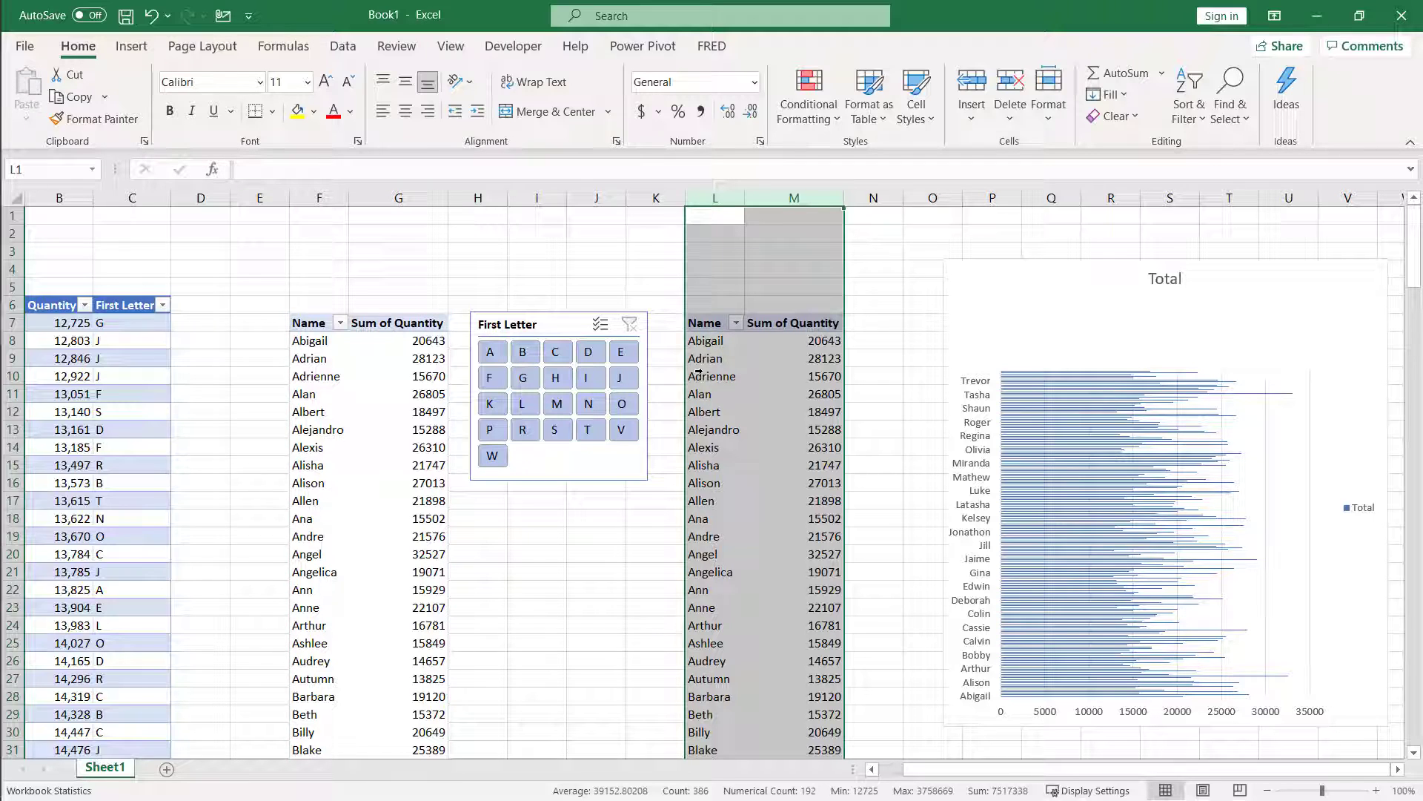
# - Rebuild the copied pivot with only First Letter in Columns, filtered to H
pyautogui.click(712, 324)
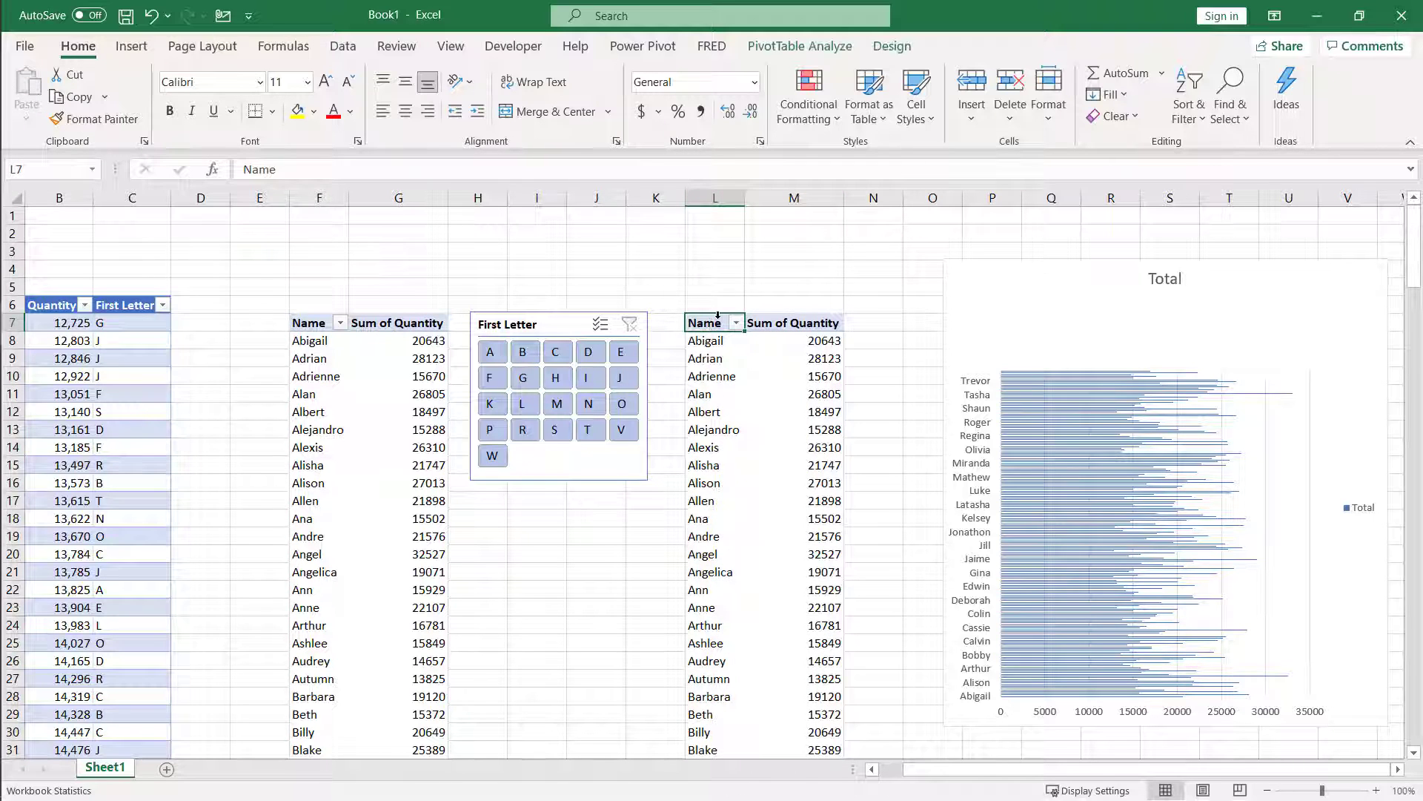
pyautogui.rightClick(716, 324)
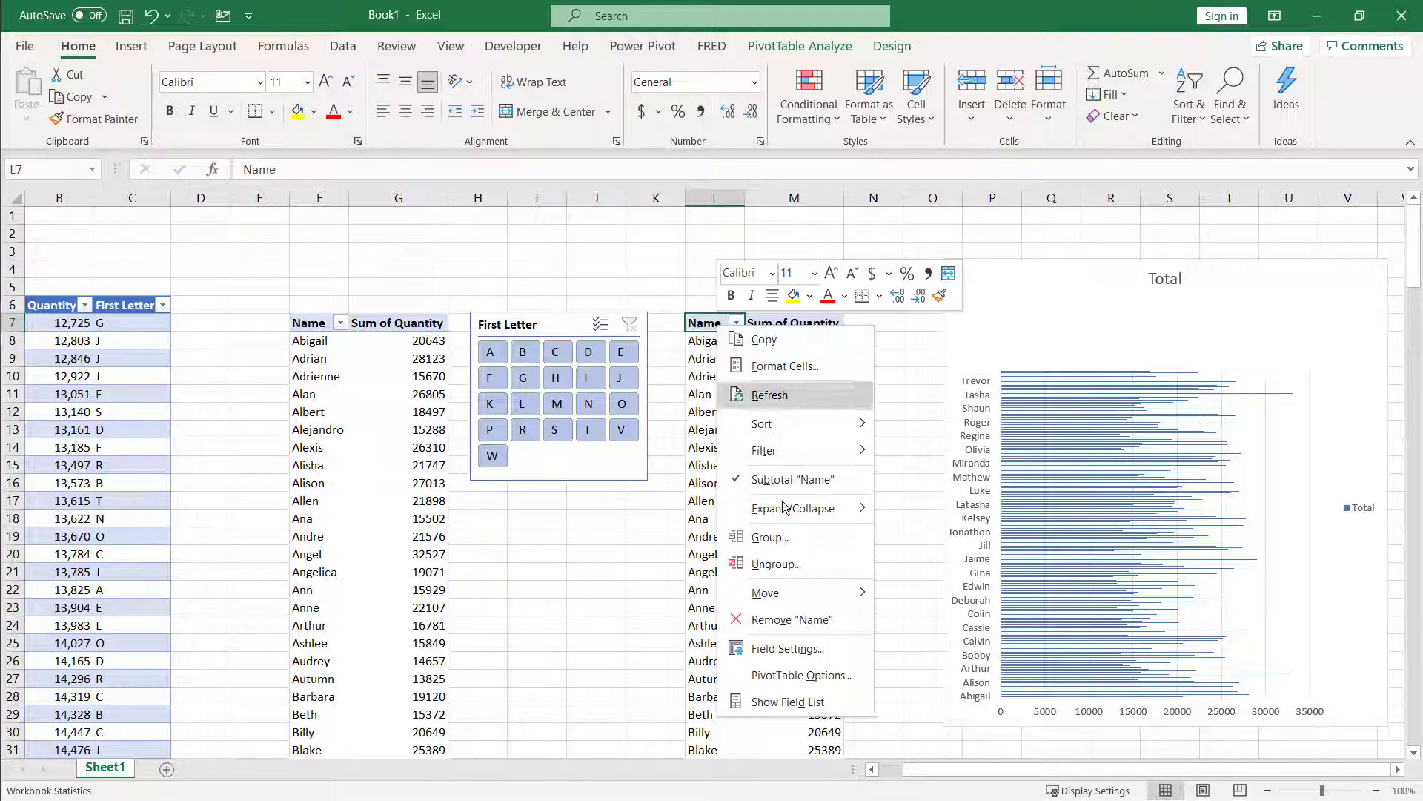
pyautogui.click(806, 702)
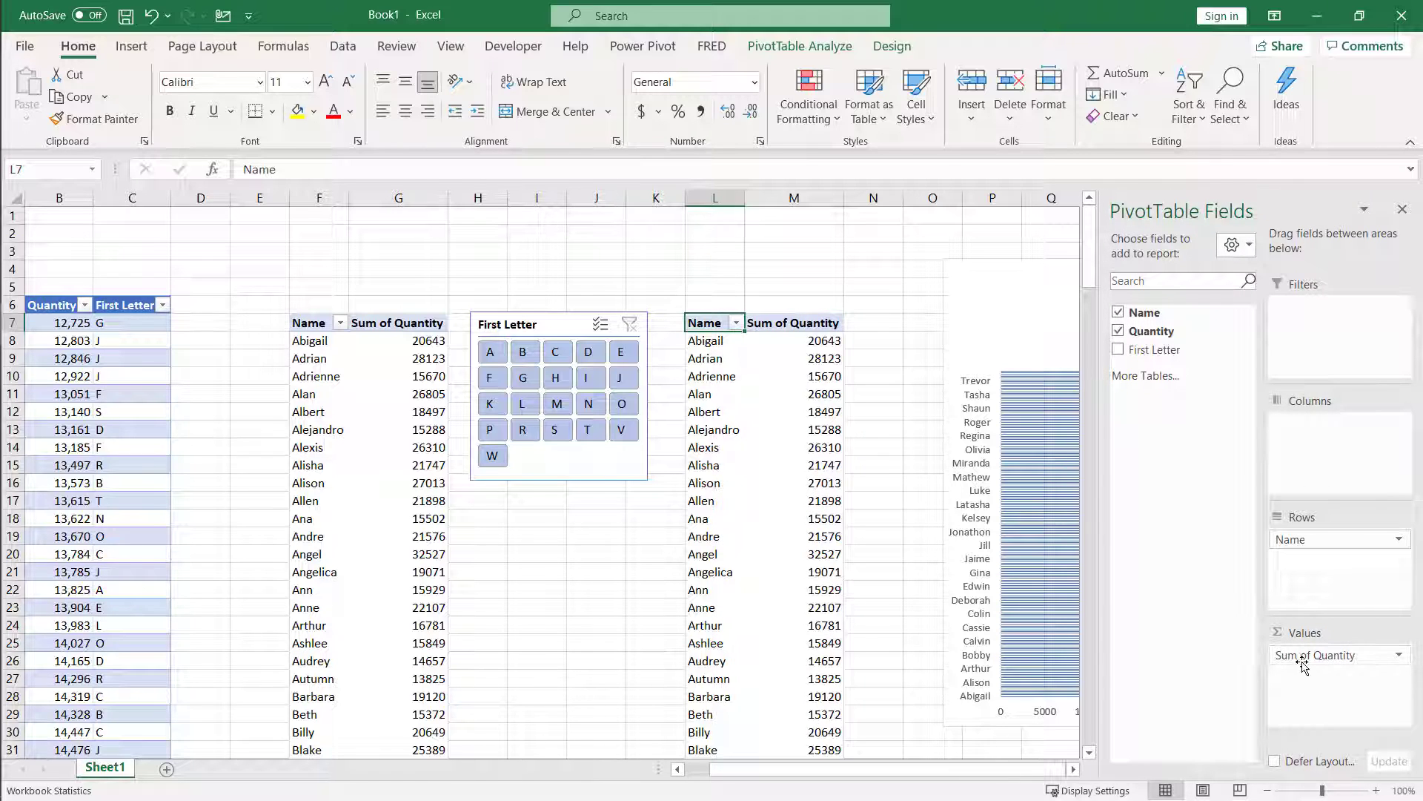
pyautogui.moveTo(1303, 655); pyautogui.dragTo(1216, 670)
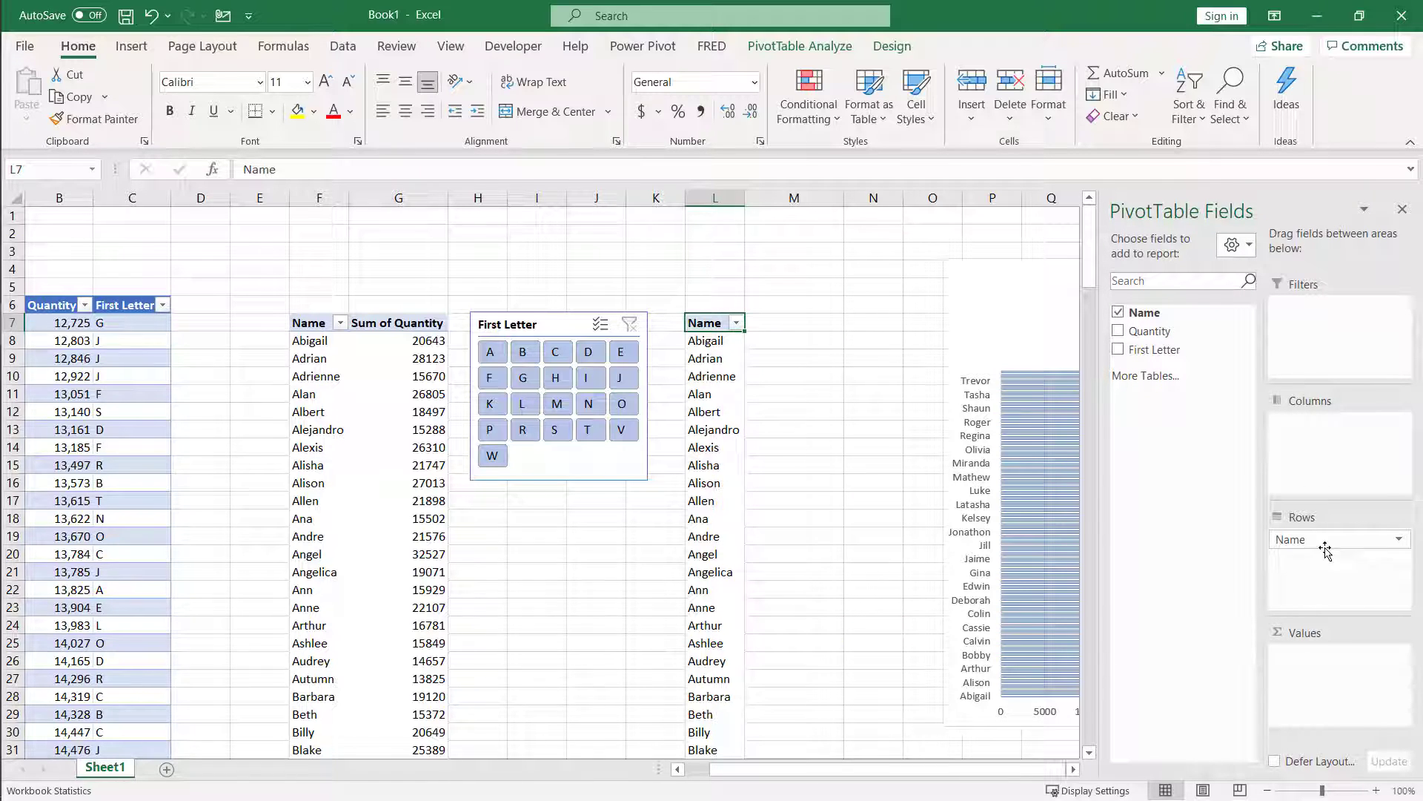
pyautogui.moveTo(1292, 544); pyautogui.dragTo(995, 565)
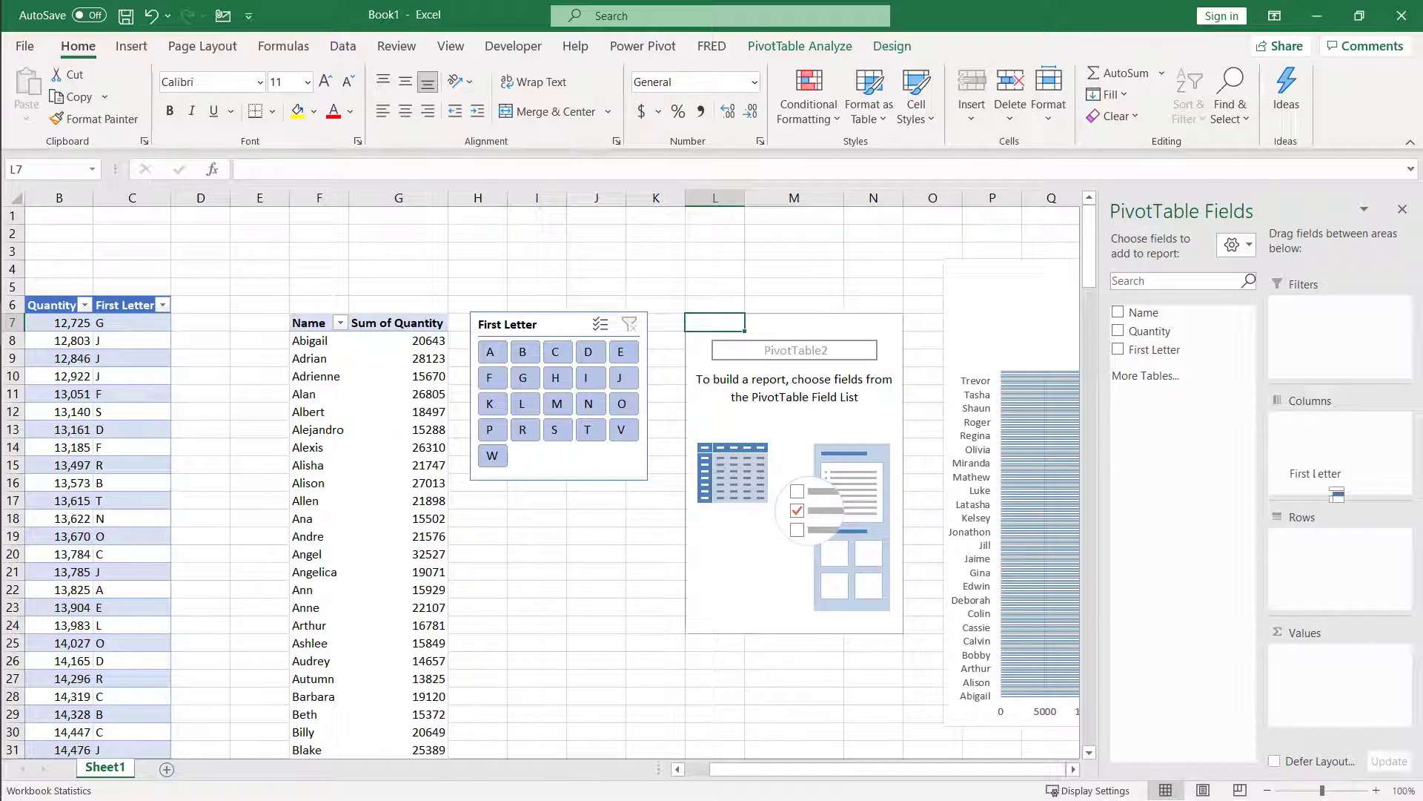
pyautogui.moveTo(1336, 495); pyautogui.dragTo(1382, 449)
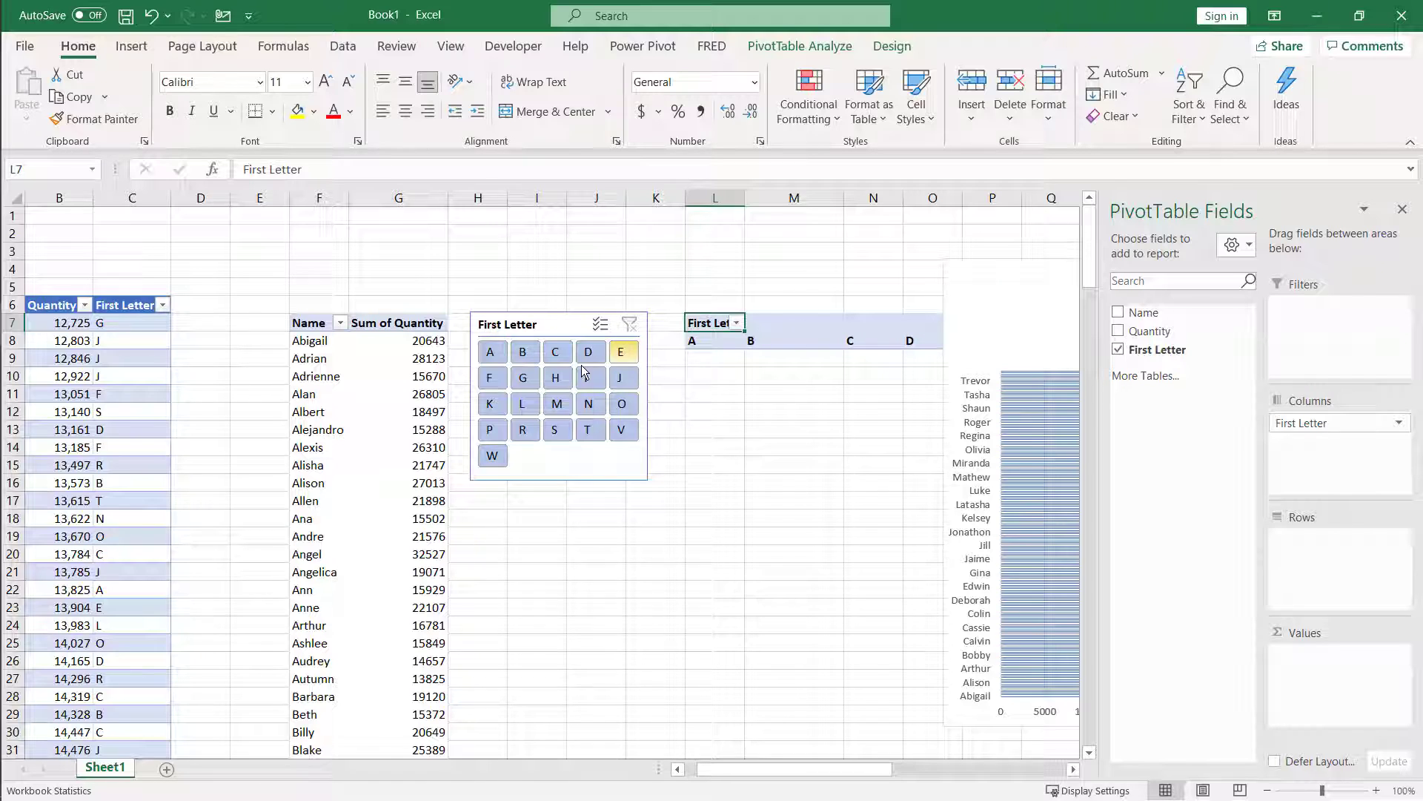
pyautogui.click(555, 376)
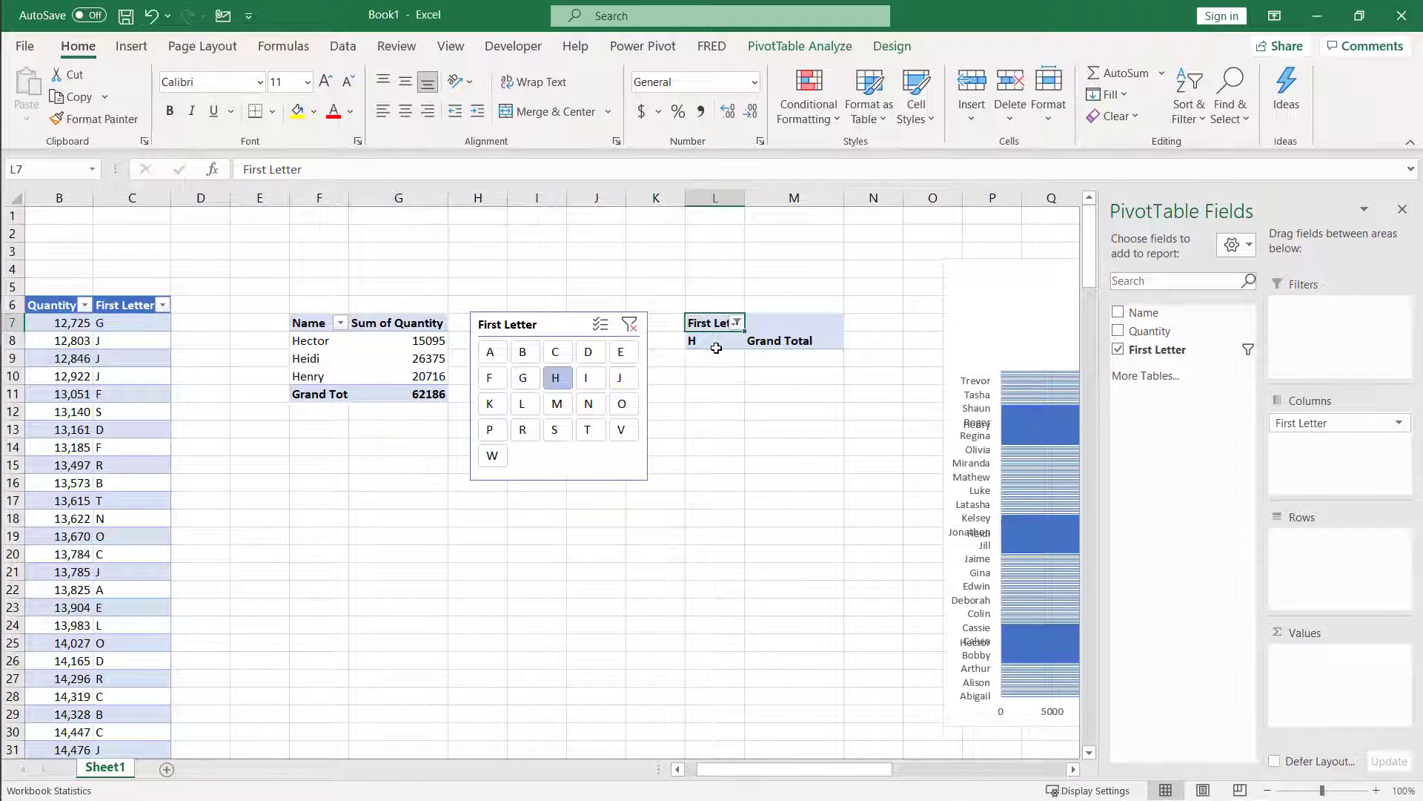
# - Remove the grand total from the First Letter pivot
pyautogui.click(775, 340)
pyautogui.rightClick(775, 340)
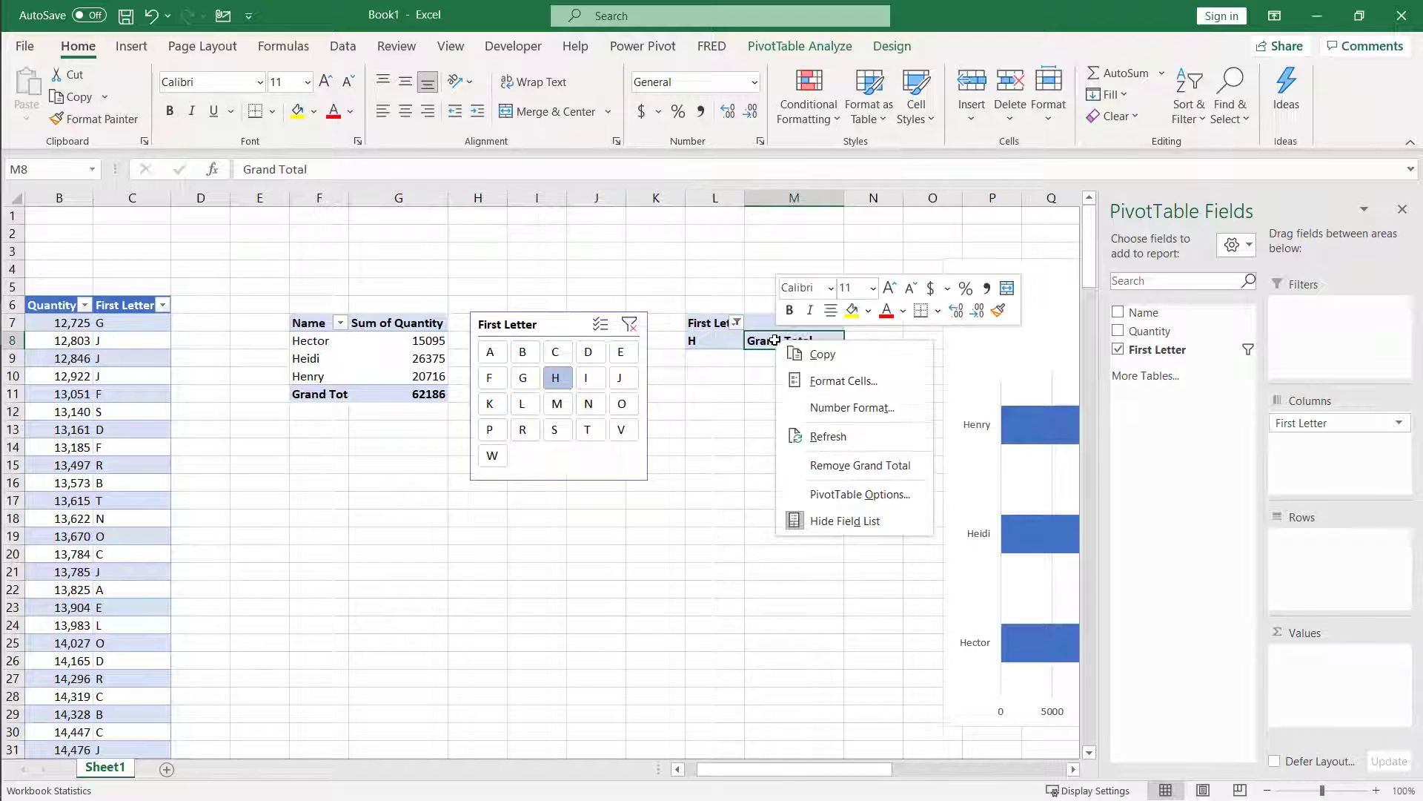
pyautogui.click(860, 466)
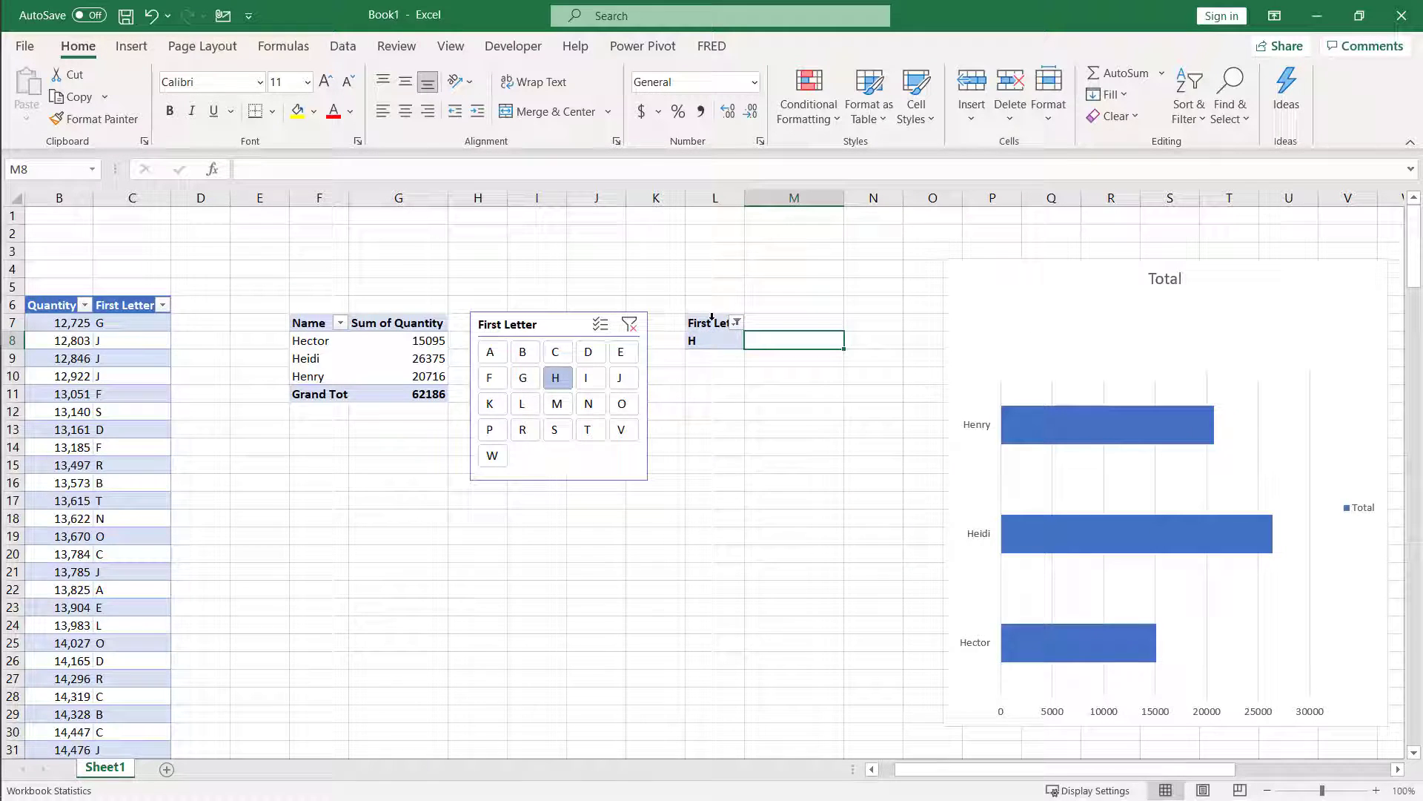
# - Cut the First Letter pivot from L7:L8 and paste it at F1
pyautogui.click(710, 319)
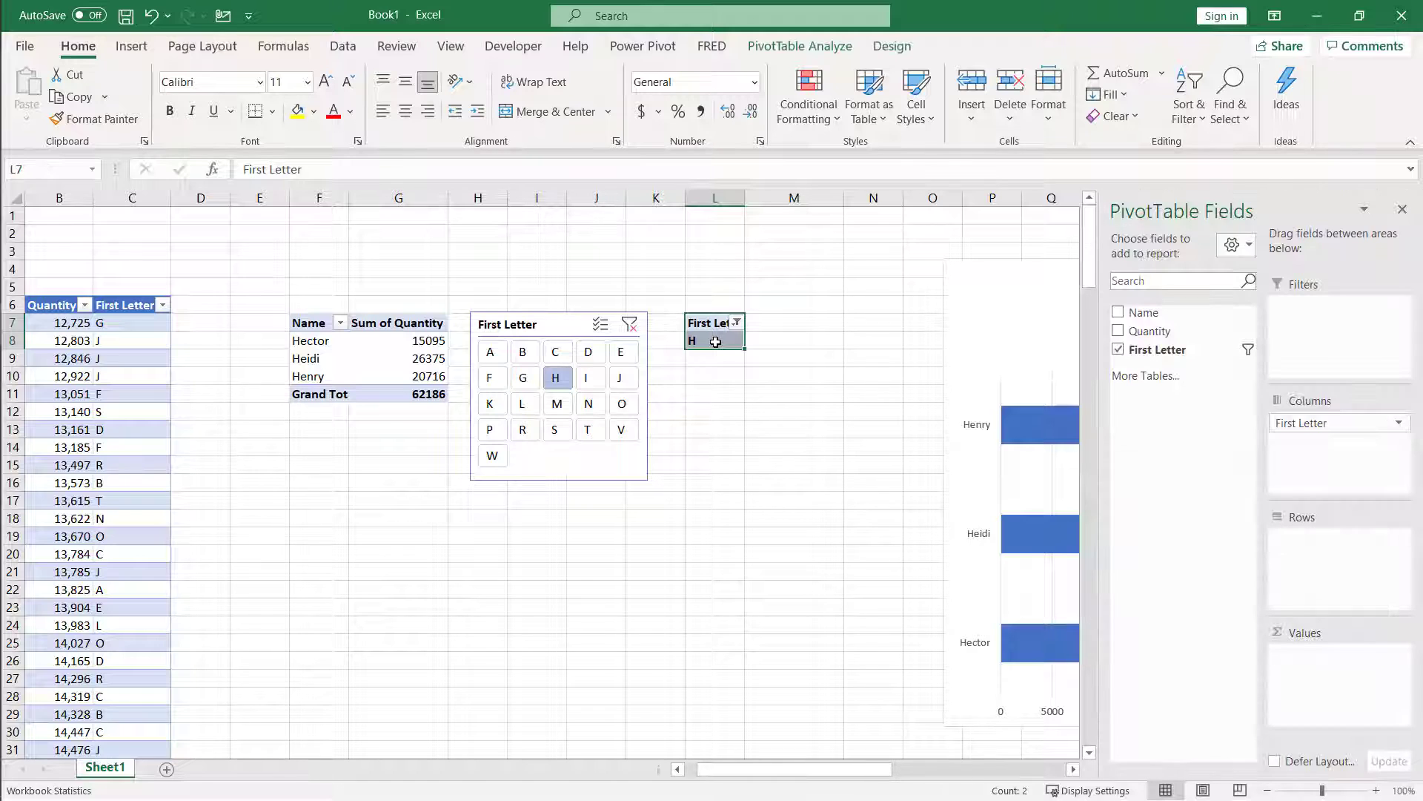
pyautogui.hotkey('ctrl', 'x')
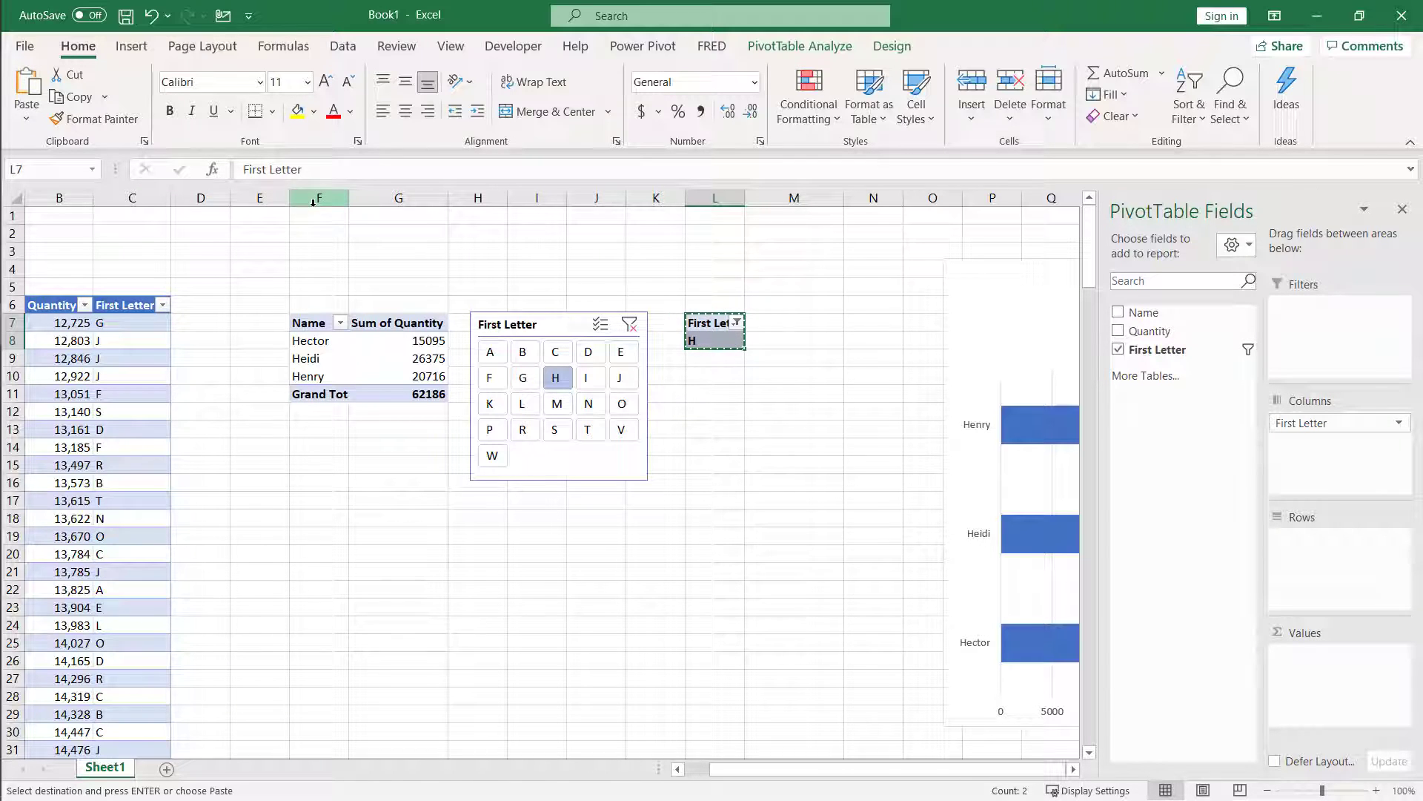
pyautogui.click(332, 214)
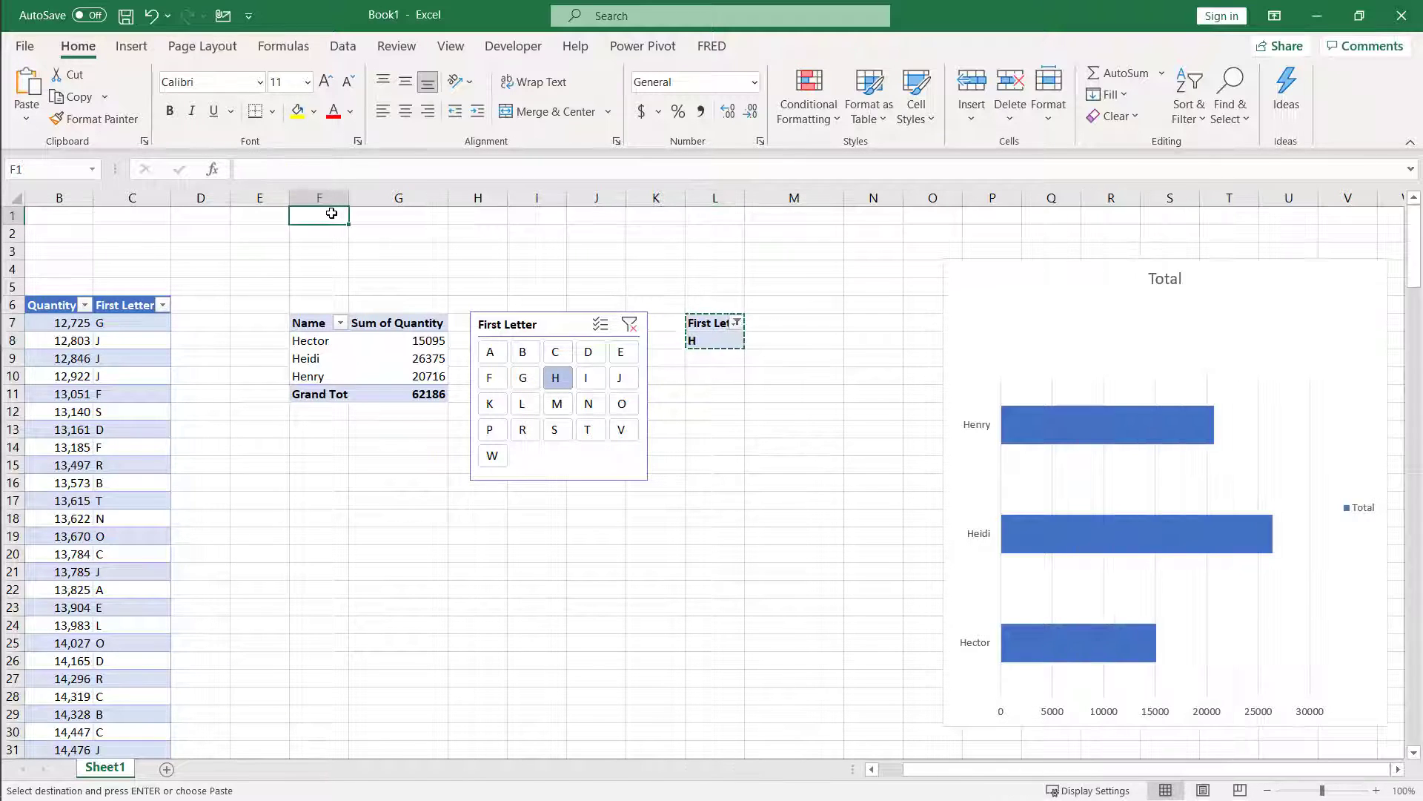
pyautogui.press('Return')
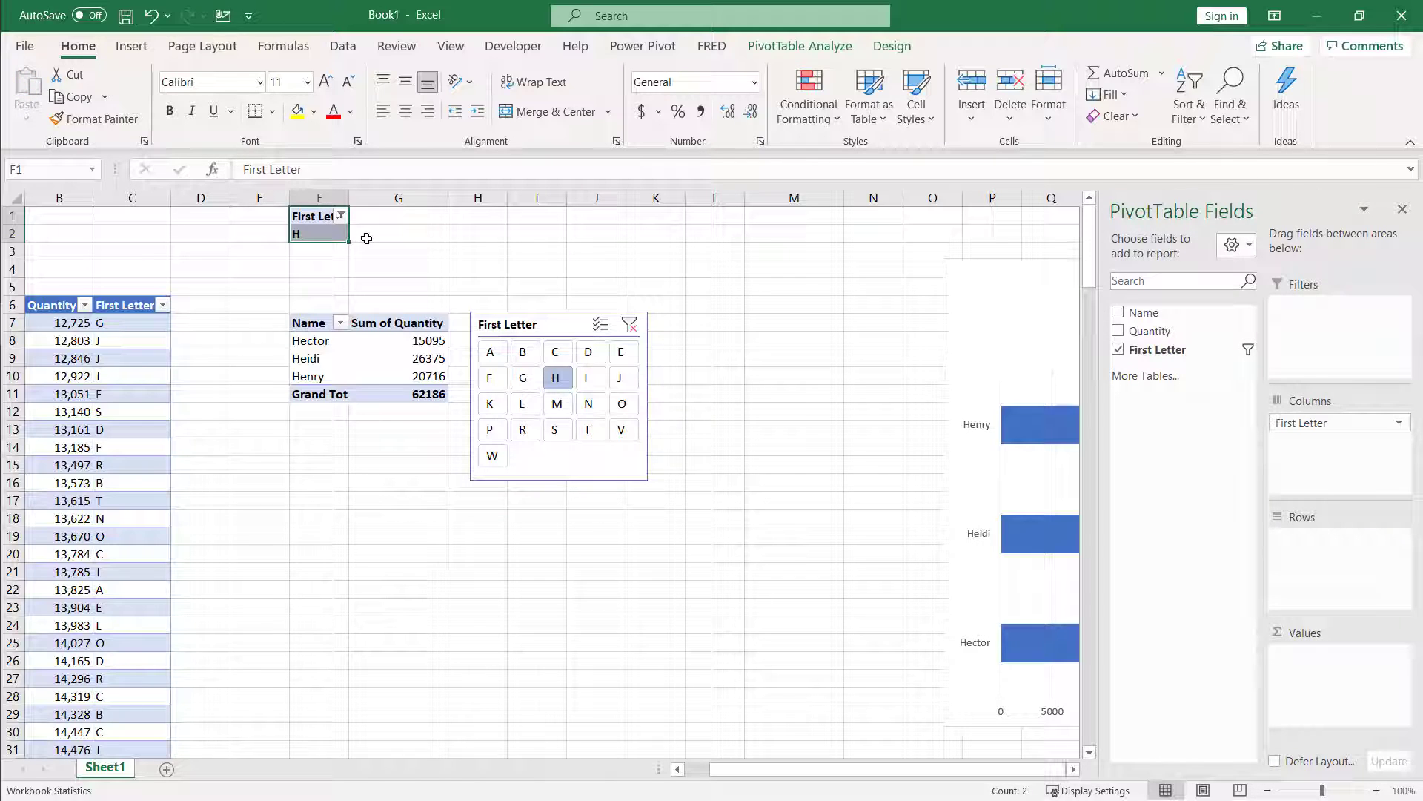
pyautogui.click(317, 236)
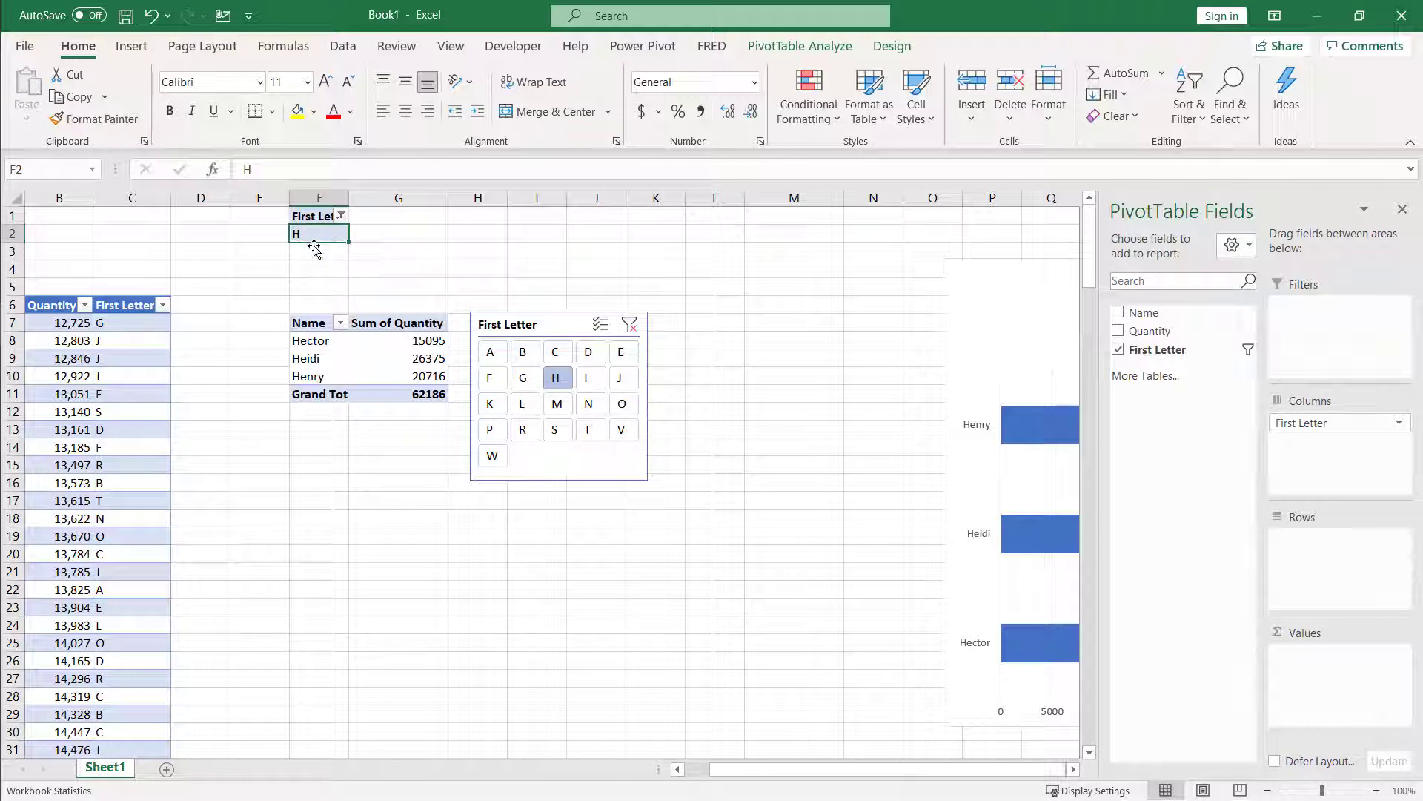
# - Select F2:L2 and filter the slicer to G, M, I and J
pyautogui.click(310, 235)
pyautogui.moveTo(310, 235); pyautogui.dragTo(695, 236)
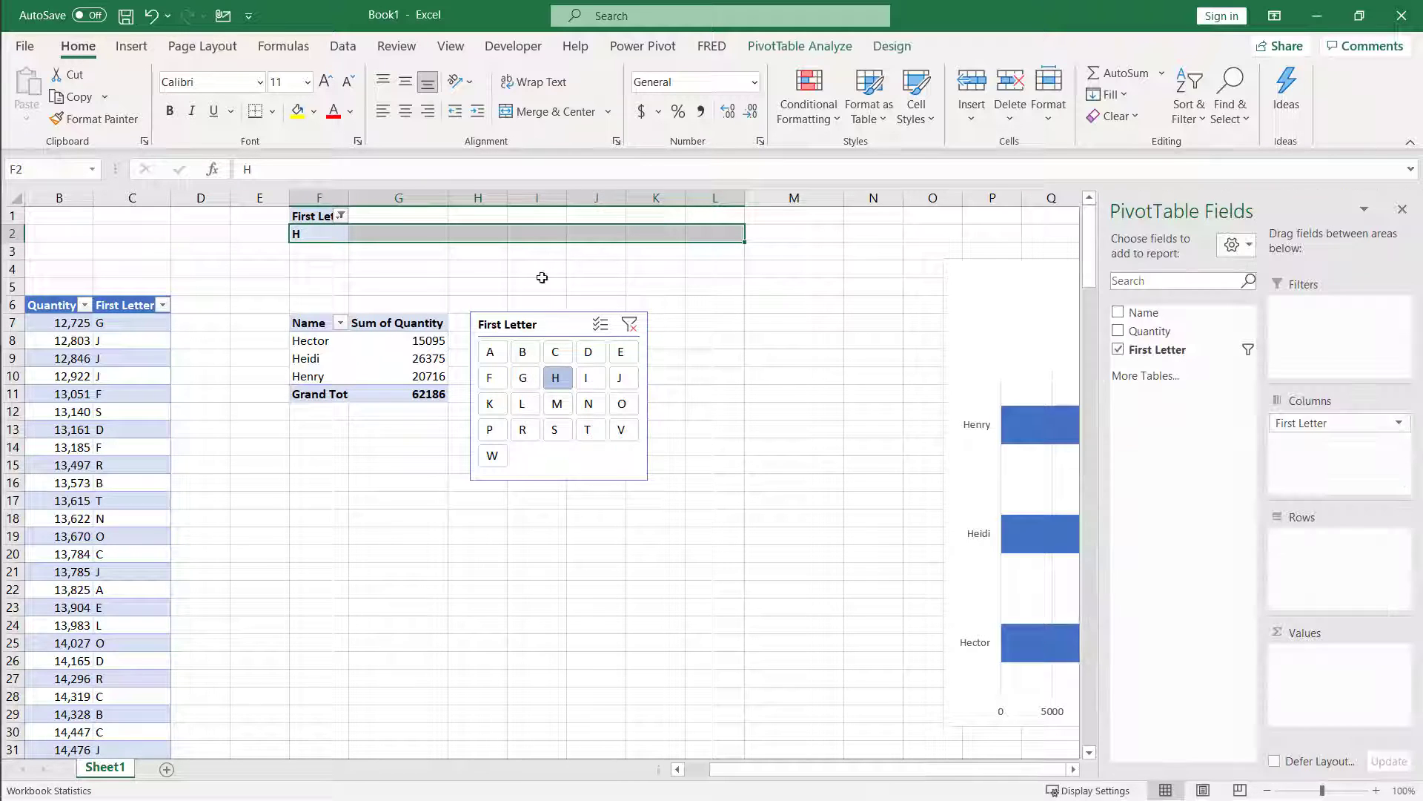
pyautogui.click(490, 379)
pyautogui.click(528, 384)
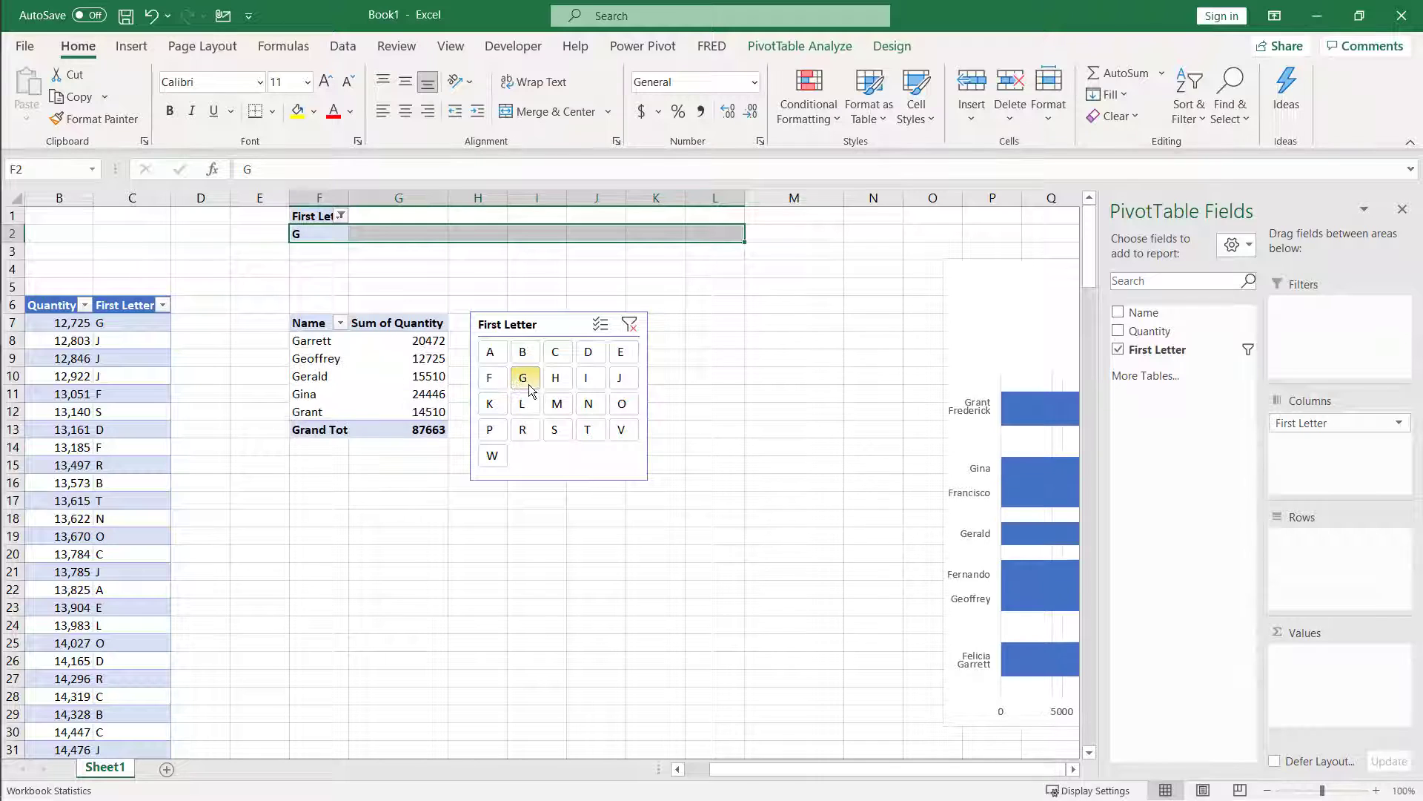
pyautogui.keyDown('ctrl'); pyautogui.click(561, 407); pyautogui.keyUp('ctrl')
pyautogui.keyDown('ctrl'); pyautogui.click(588, 379); pyautogui.keyUp('ctrl')
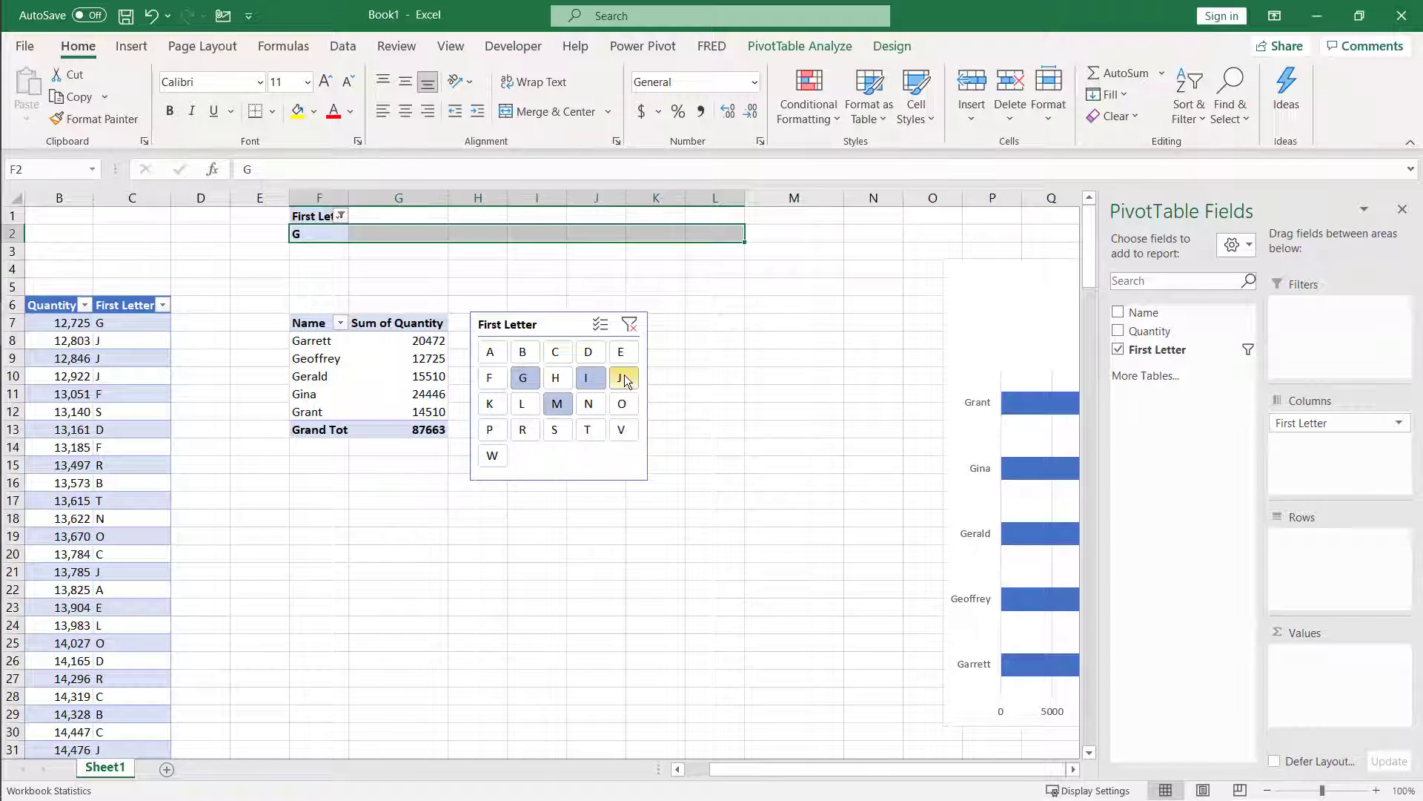
pyautogui.keyDown('ctrl'); pyautogui.click(625, 380); pyautogui.keyUp('ctrl')
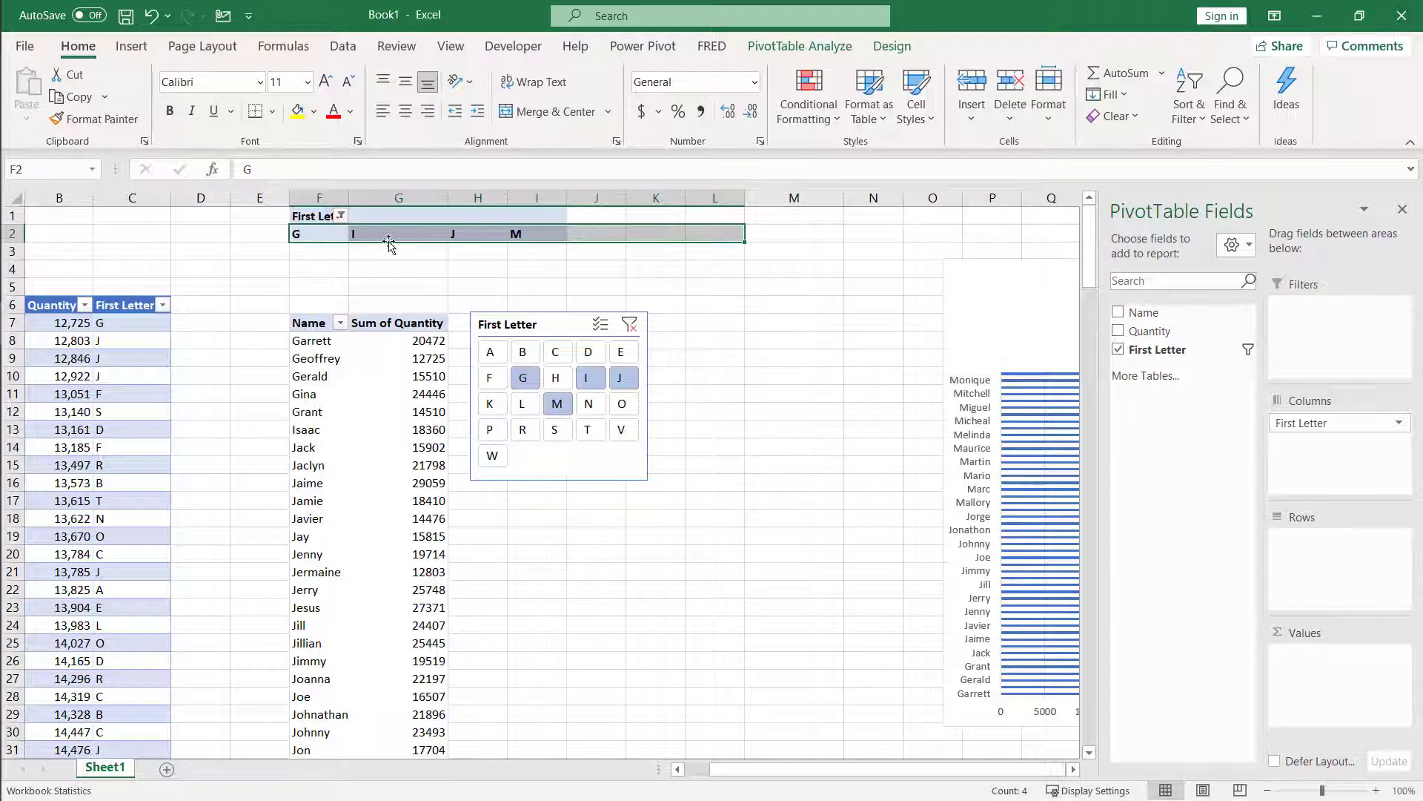
pyautogui.click(313, 251)
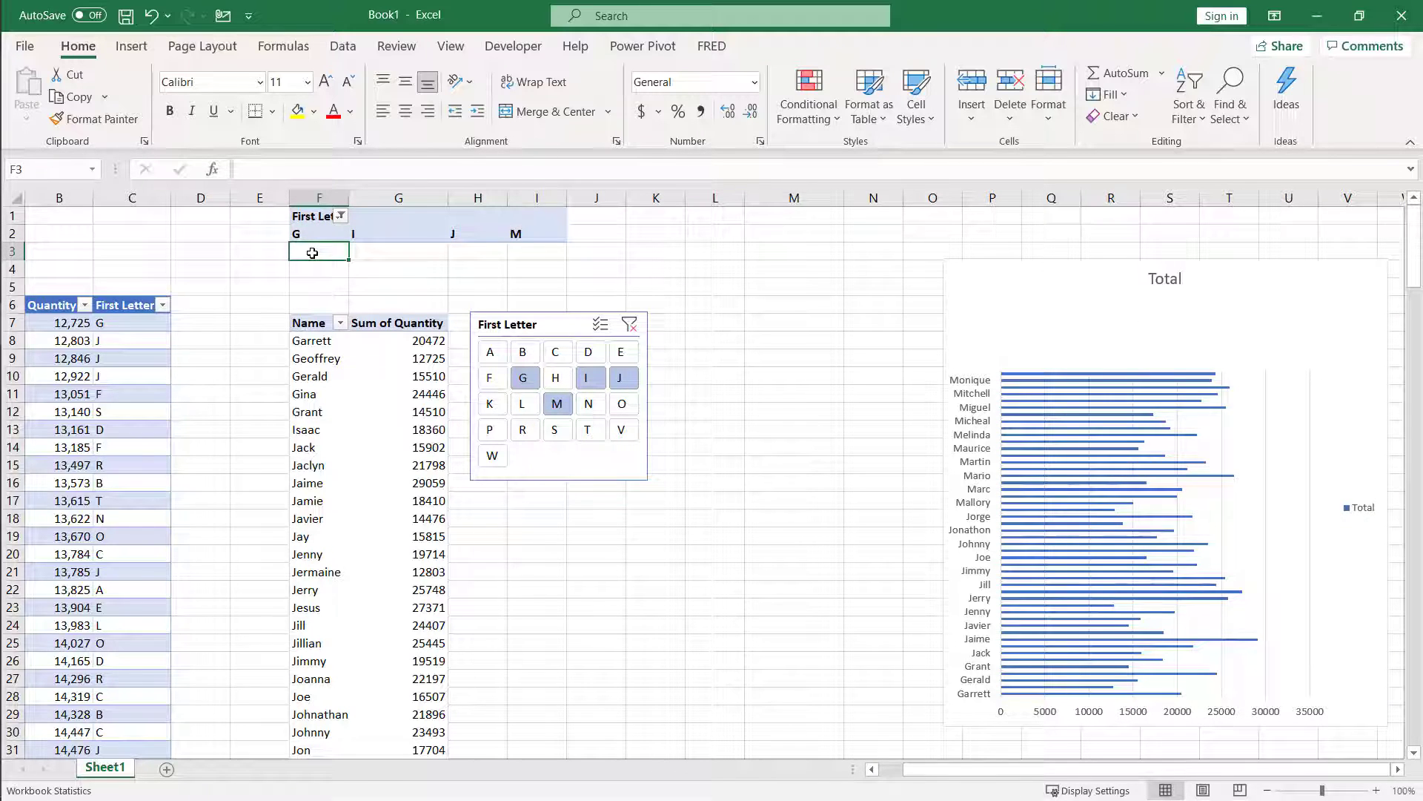
# - Enter =TEXTJOIN(", ",TRUE,2:2) in F3 to join the row-2 filter letters with commas
pyautogui.write('=text')
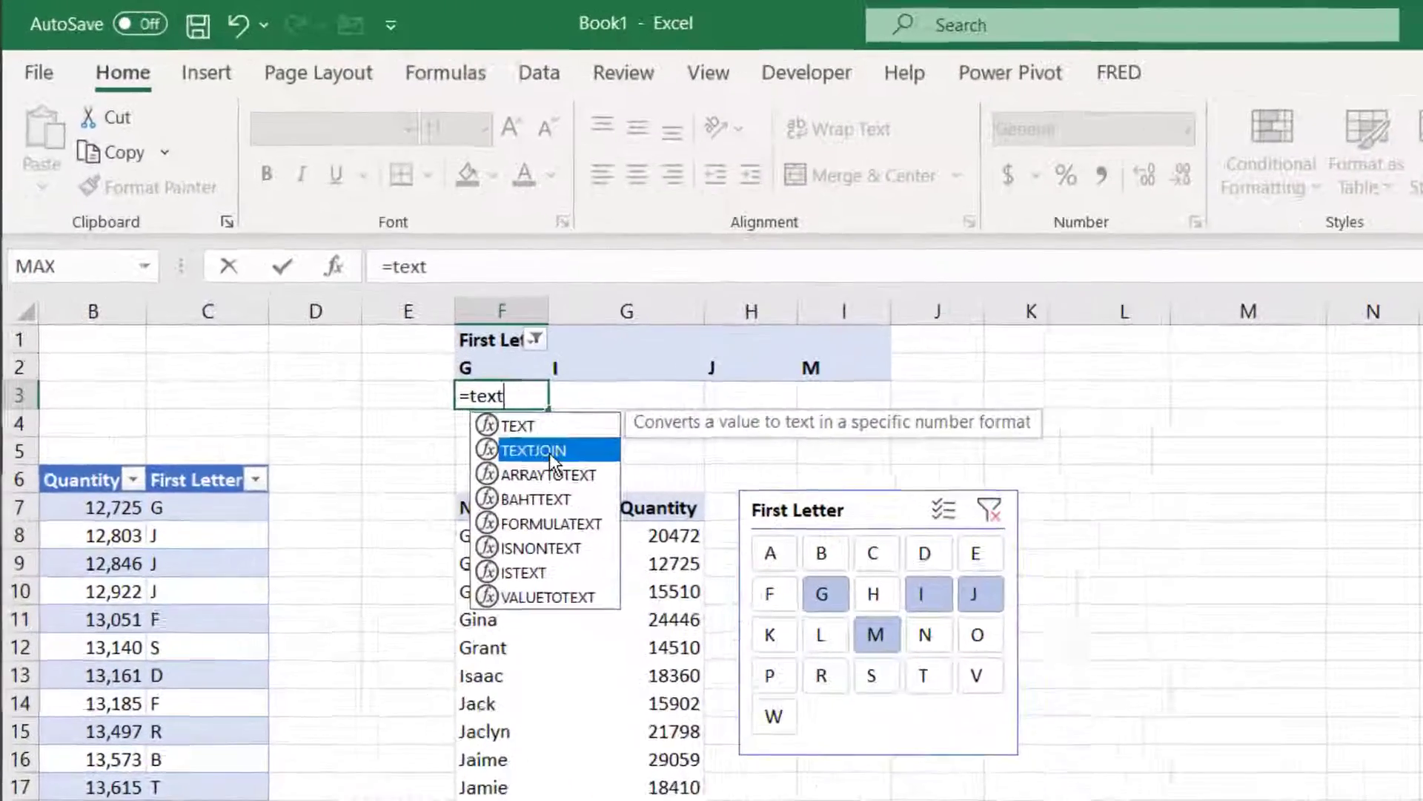
pyautogui.doubleClick(347, 287)
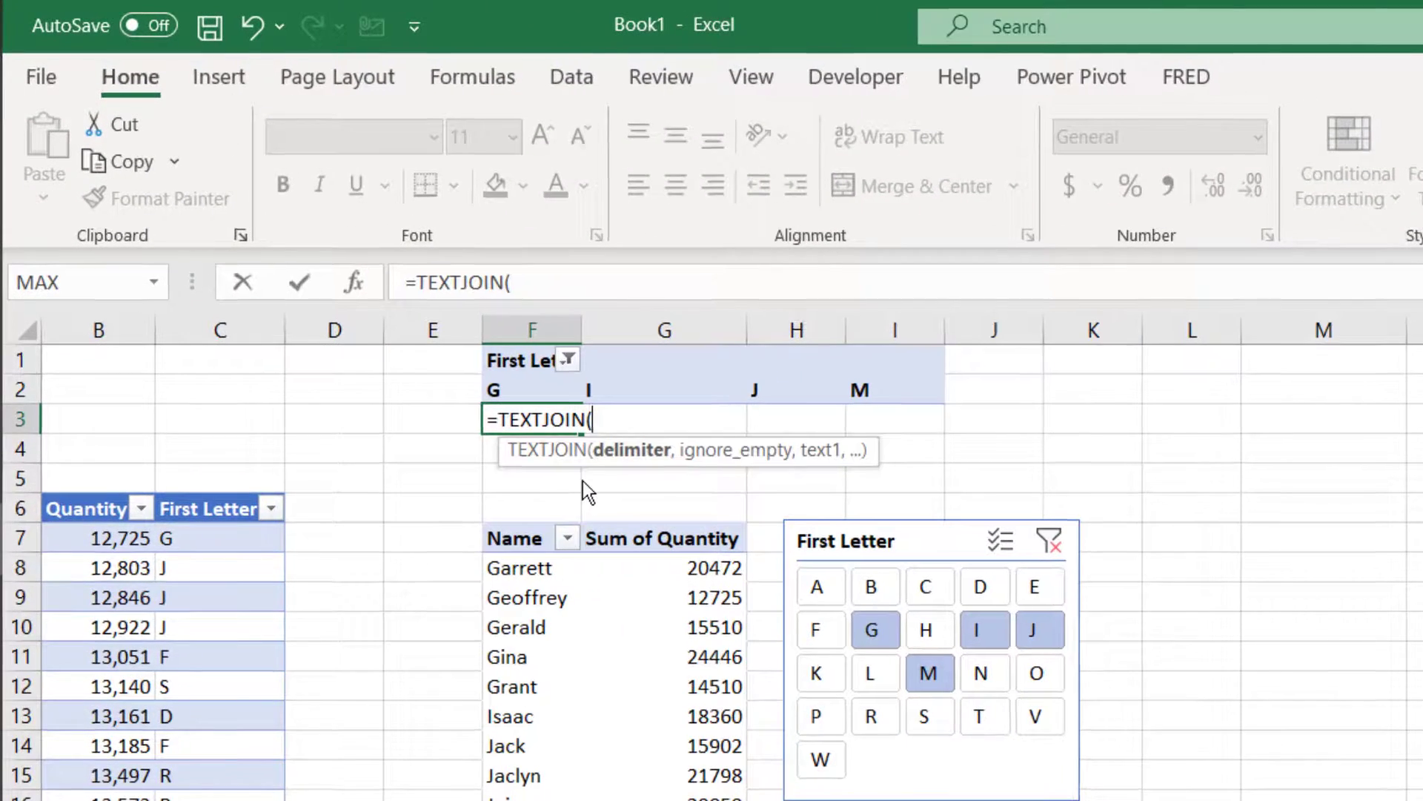
pyautogui.write('","')
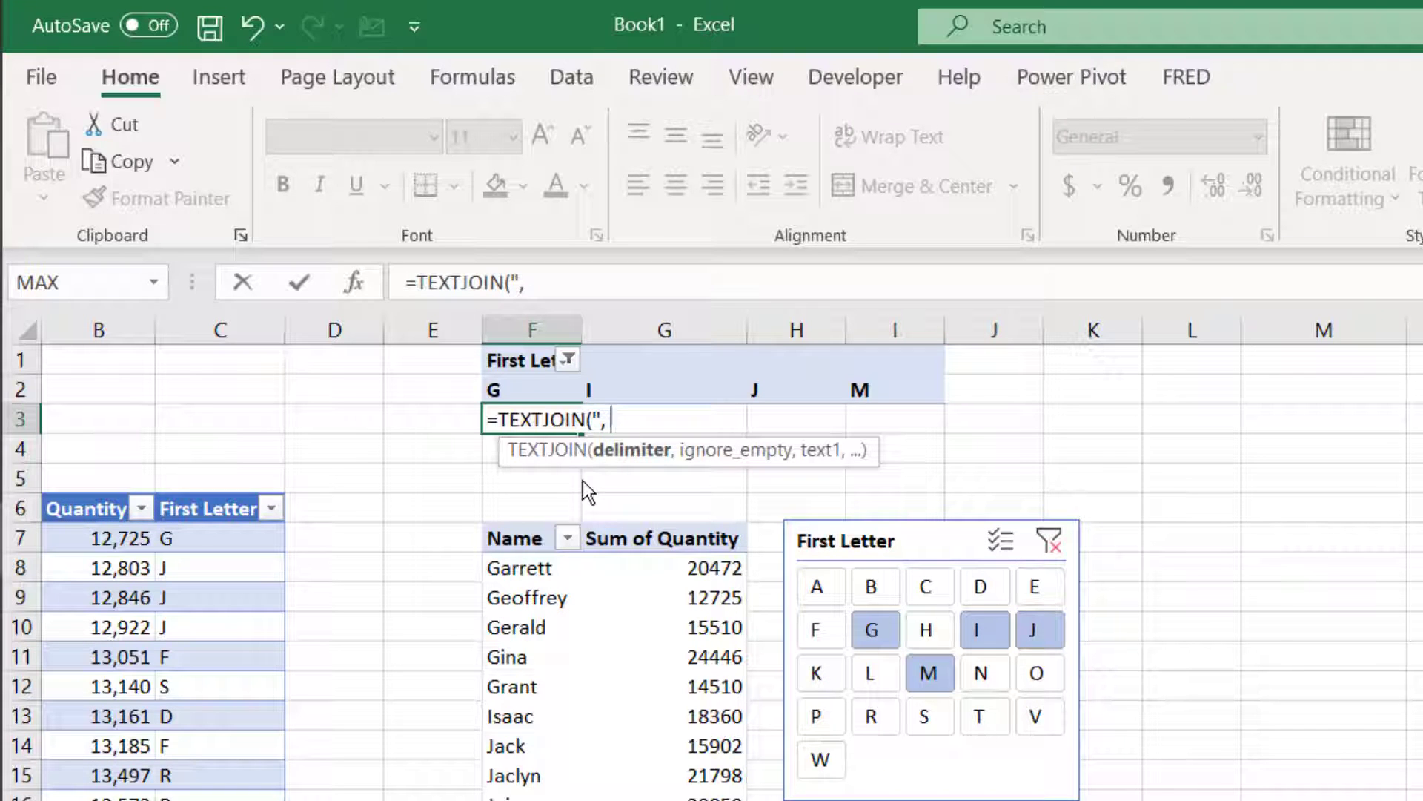
pyautogui.press('BackSpace')
pyautogui.write('",')
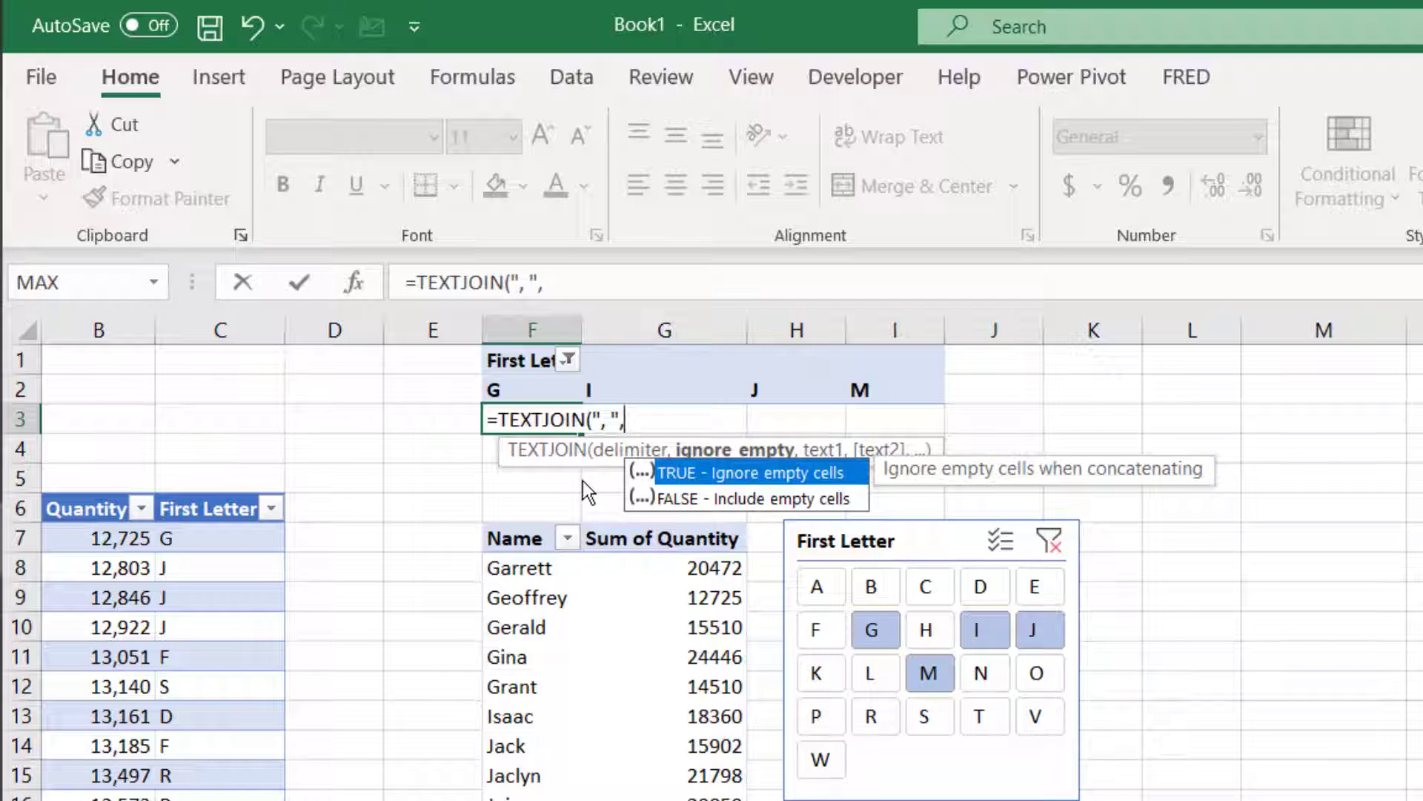
pyautogui.write('true')
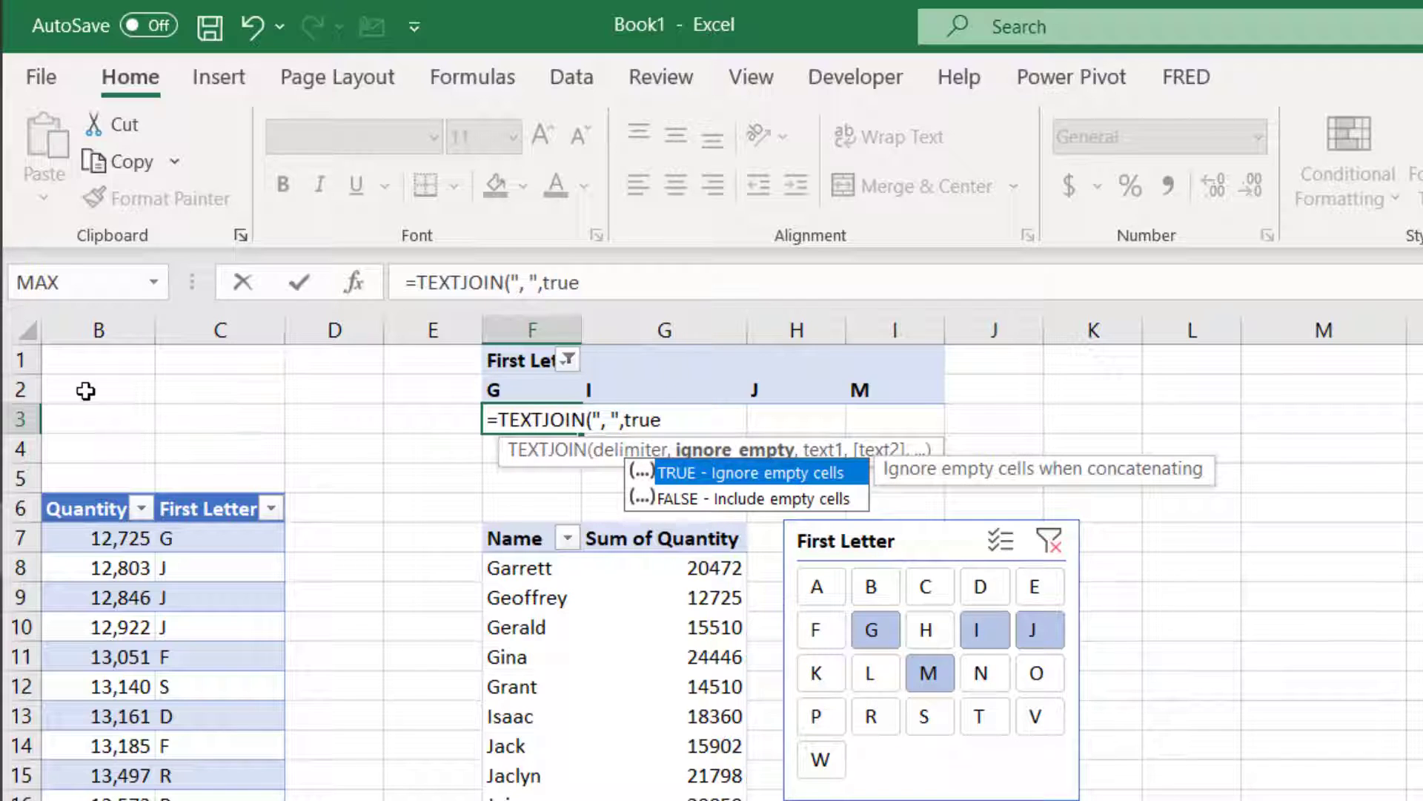
pyautogui.write(',')
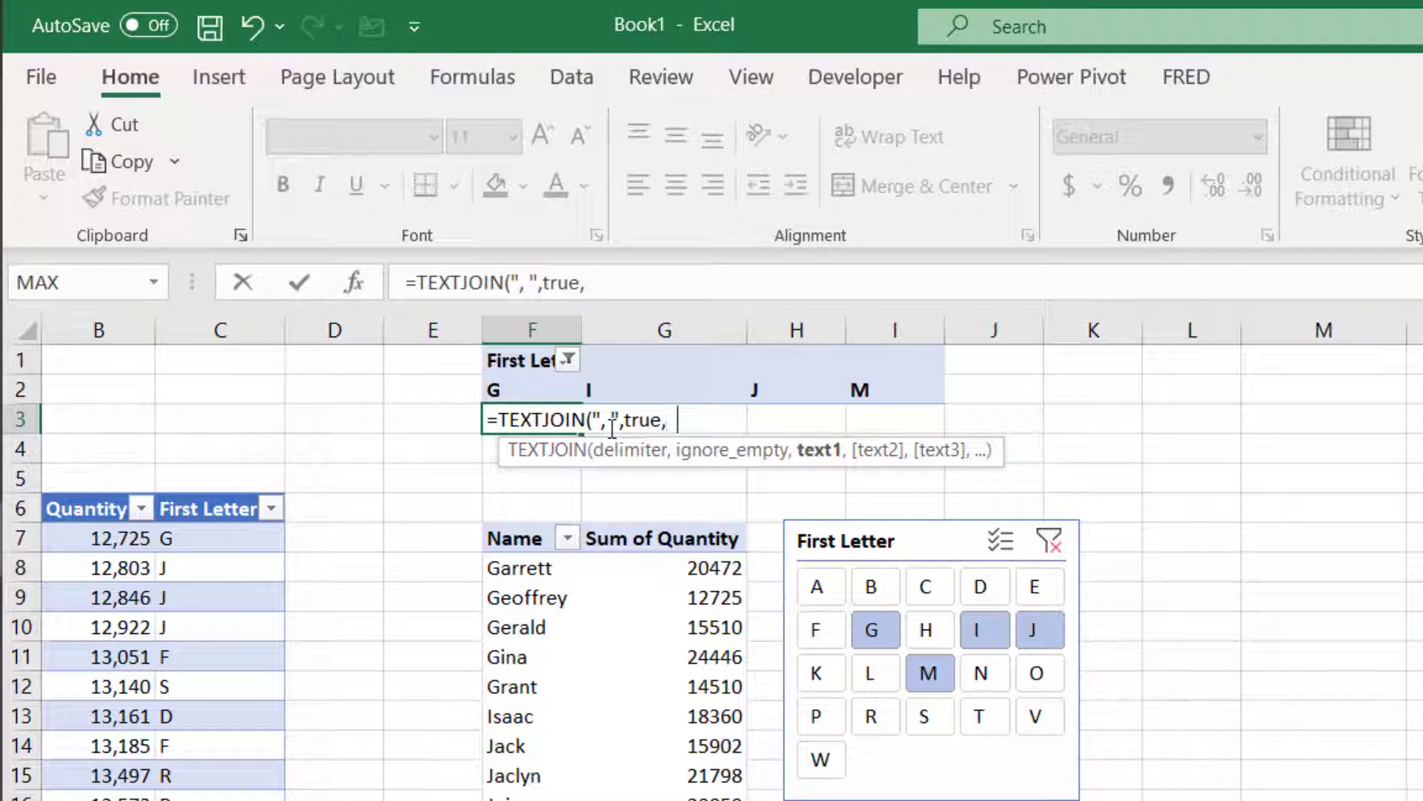
pyautogui.write('2:2')
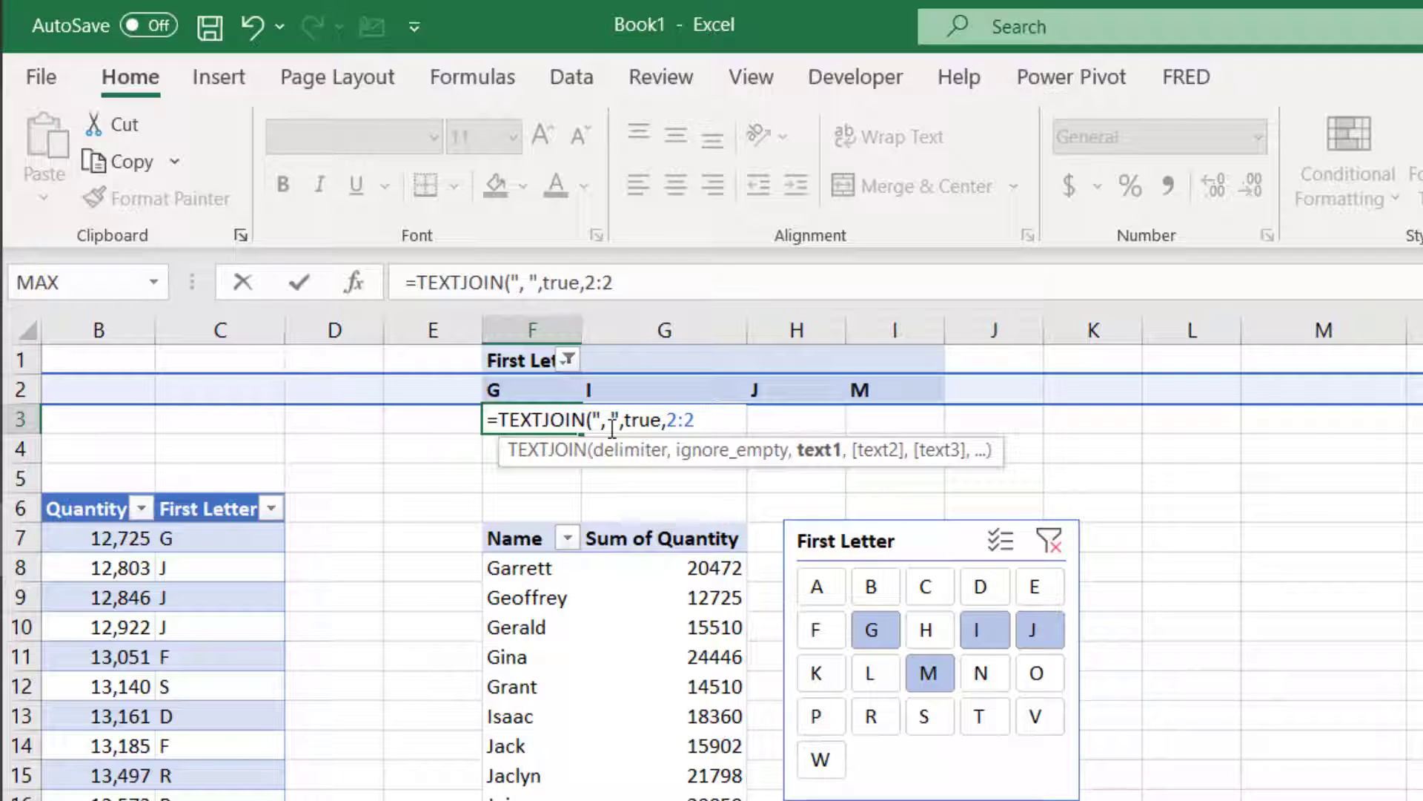
pyautogui.write(')')
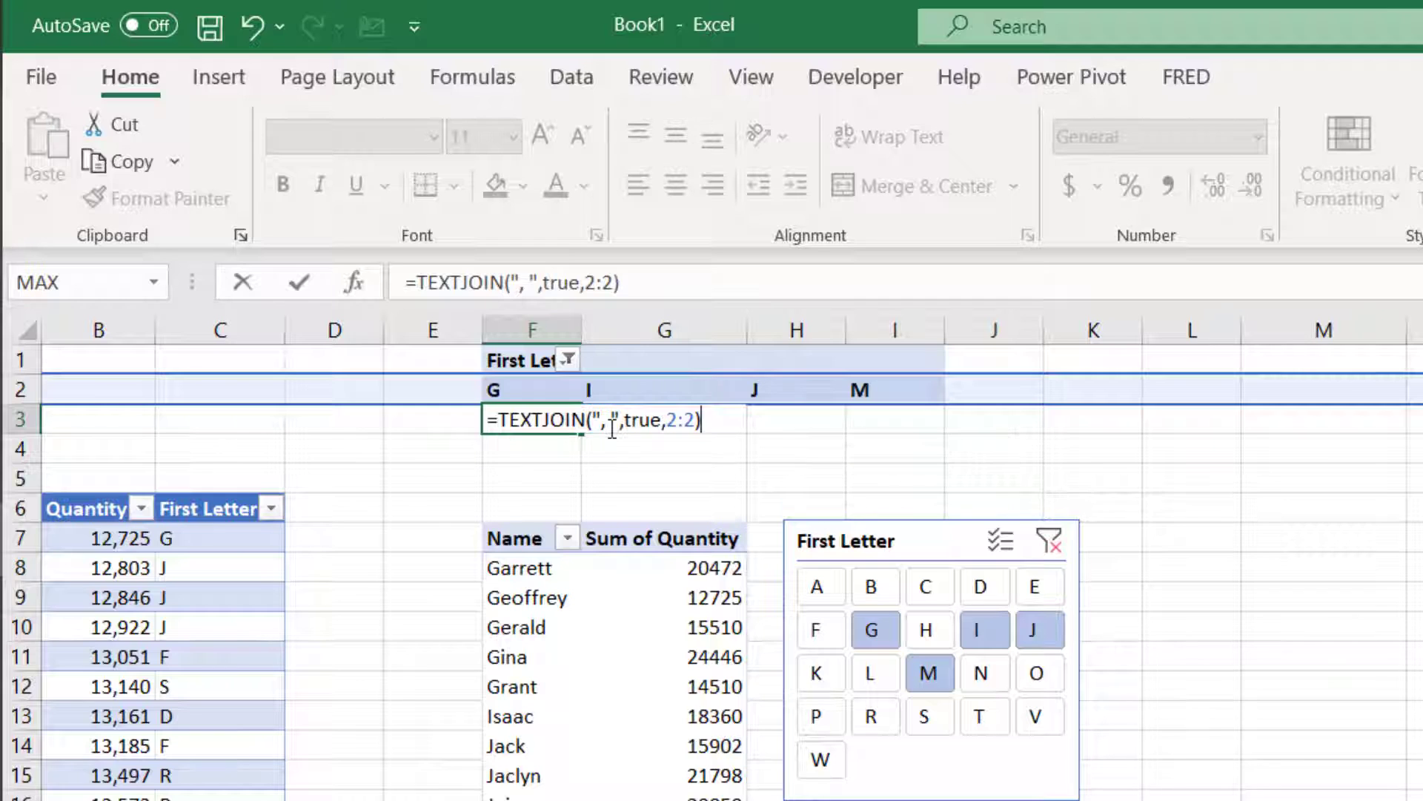
pyautogui.press('Return')
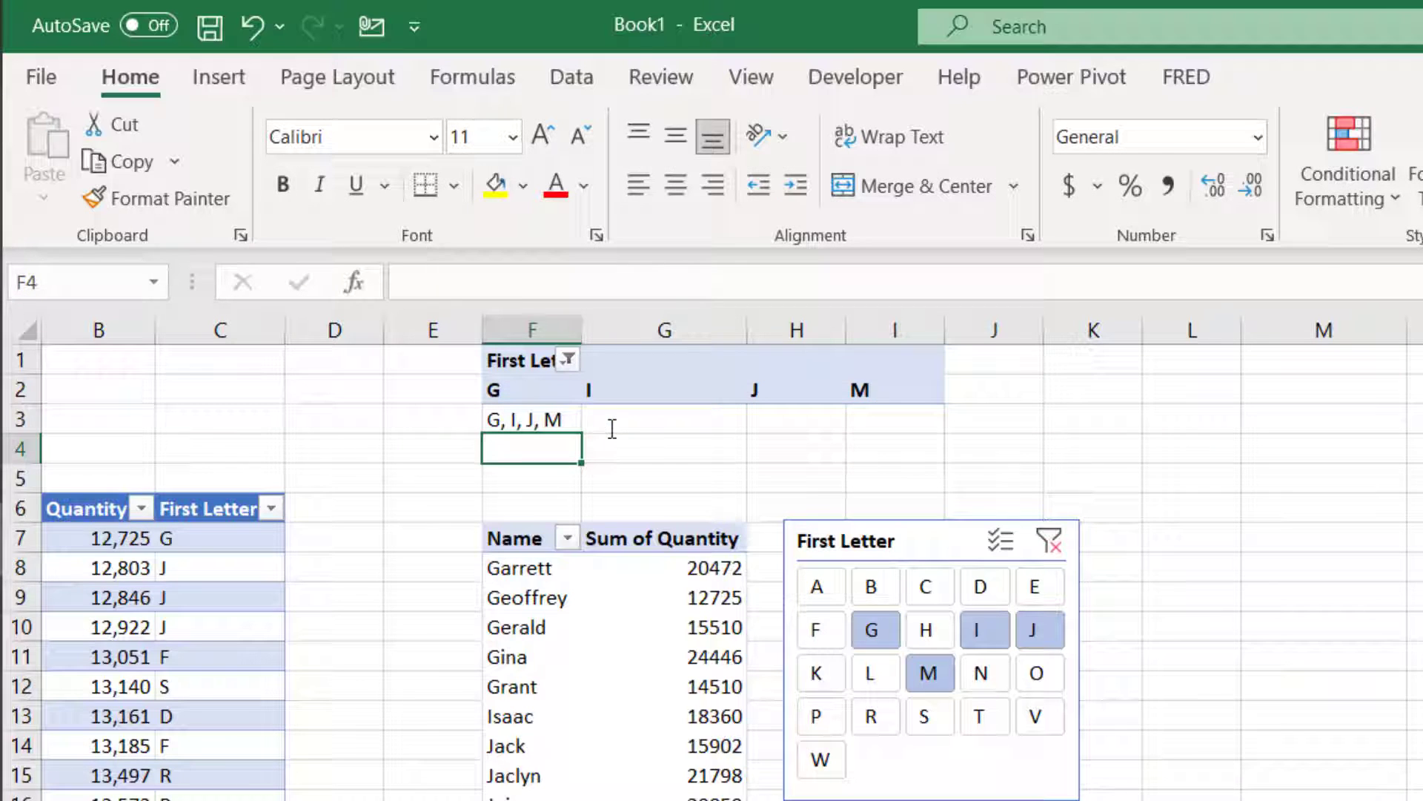
# - Test the formula by filtering the slicer to A, then clear the filter so F3 lists A through W
pyautogui.click(551, 419)
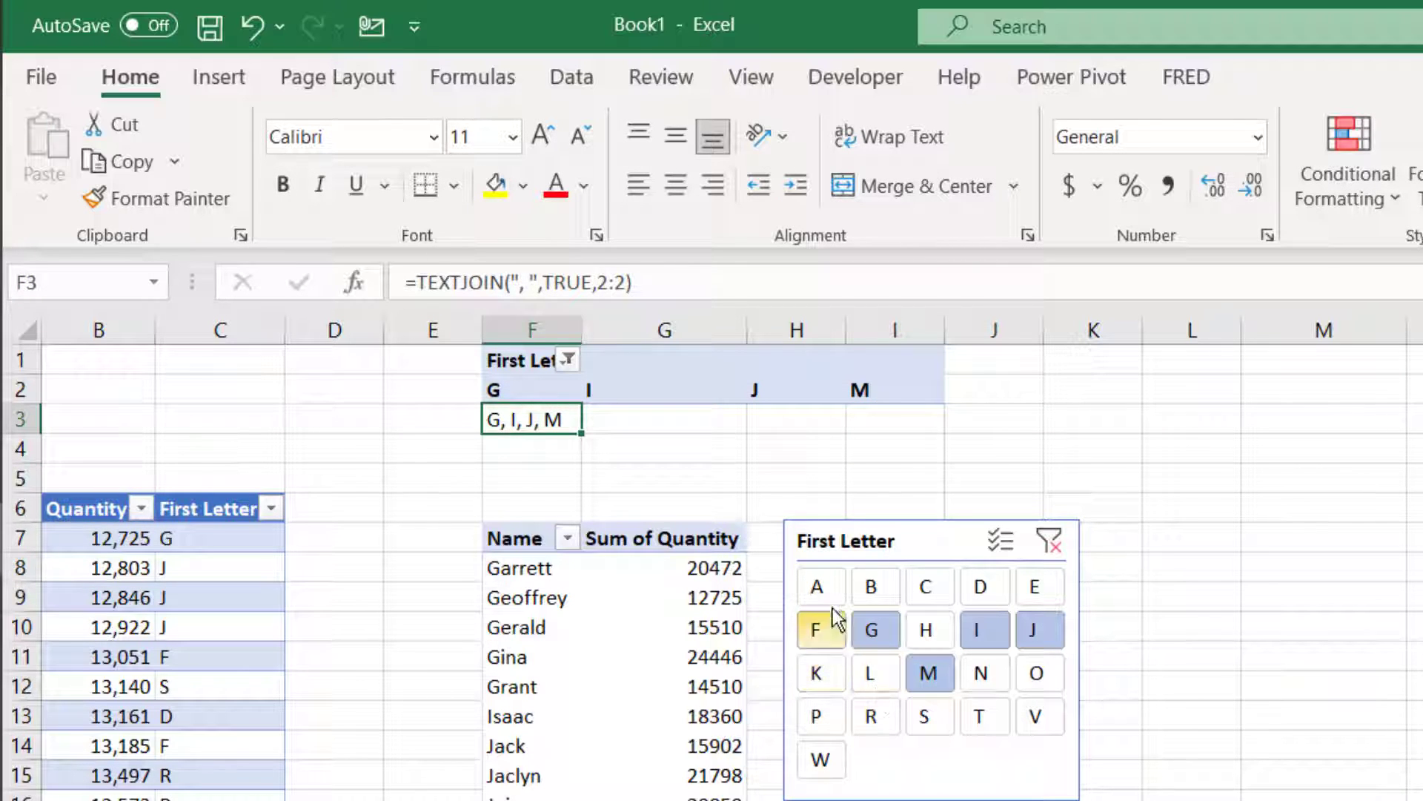
pyautogui.click(823, 593)
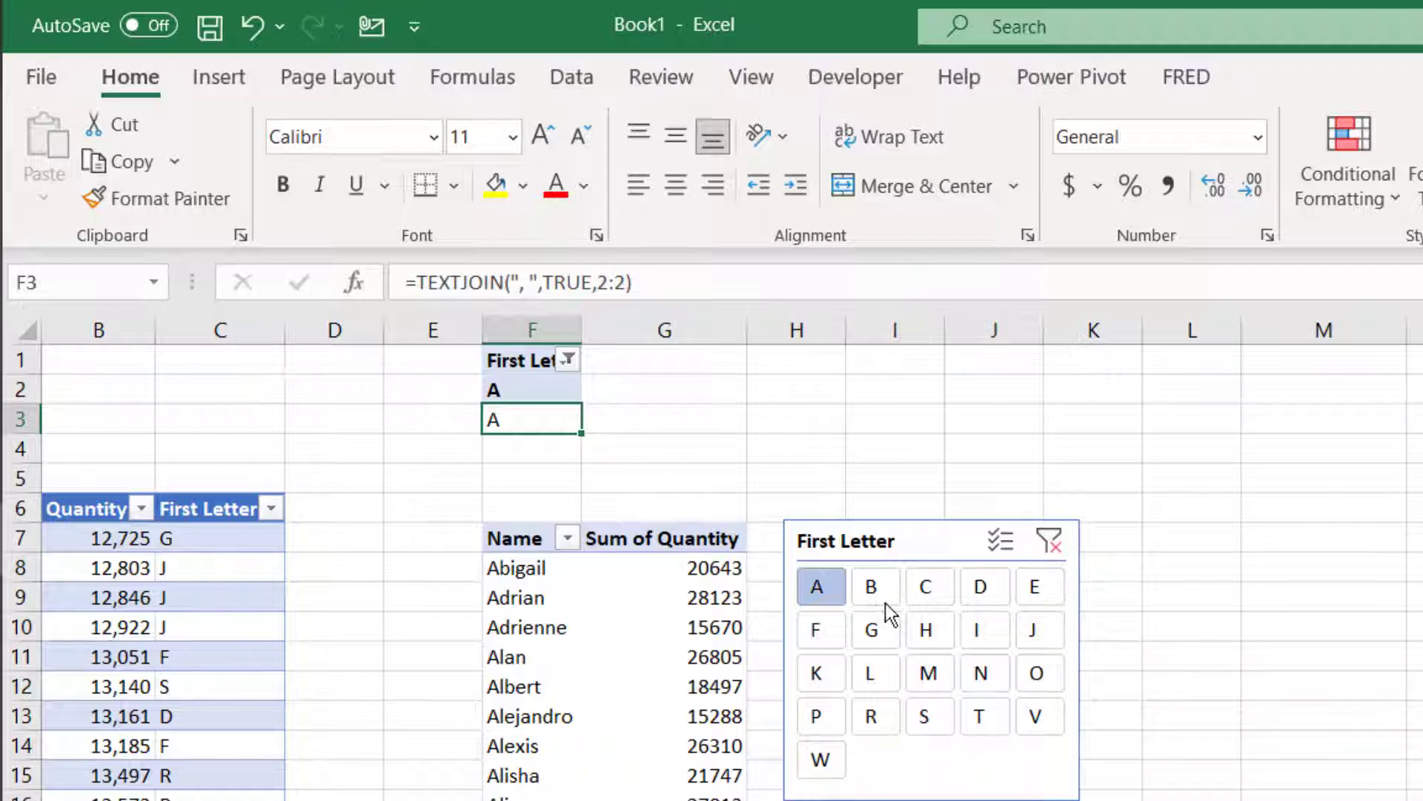
pyautogui.click(1048, 541)
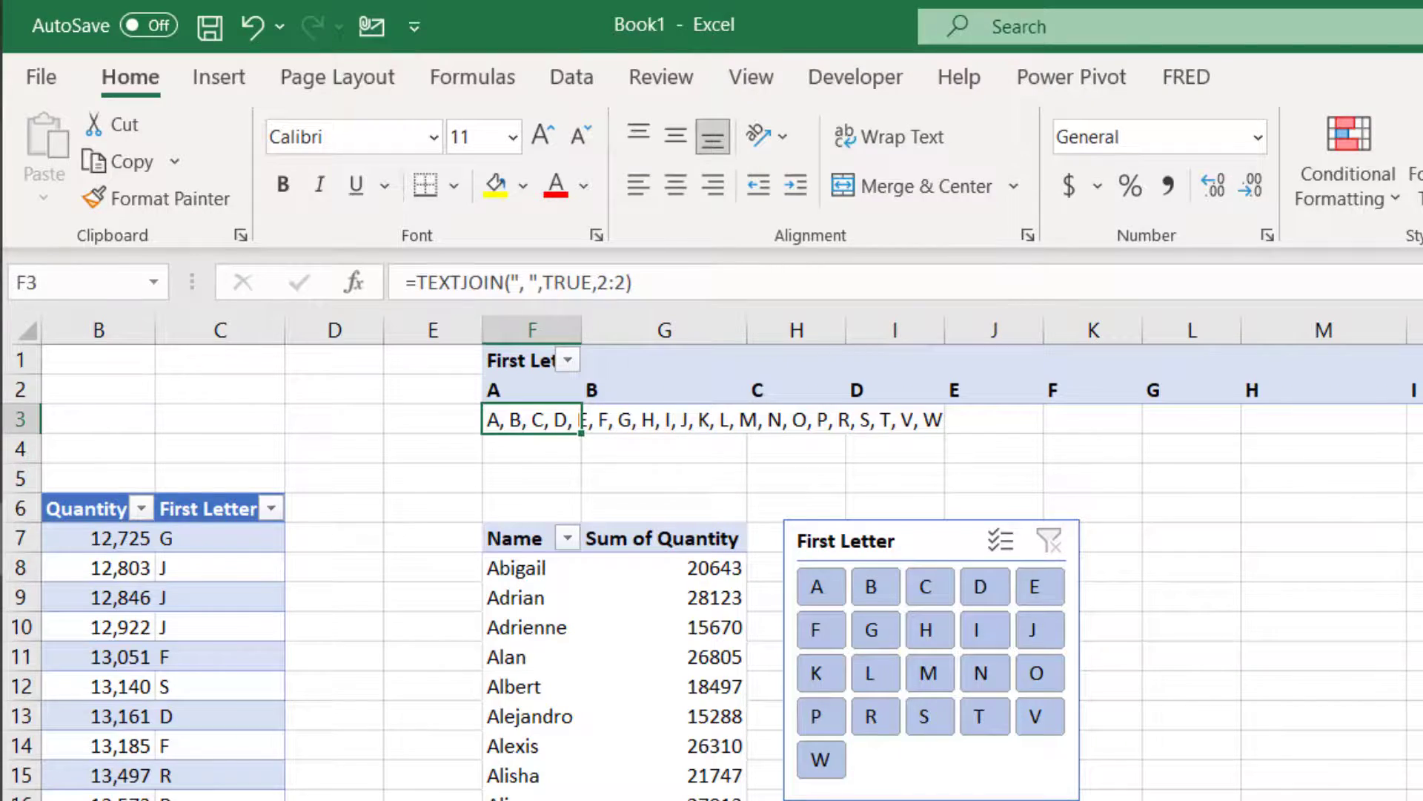
# - Insert a PivotChart of the names pivot with Alt+F1 and draw a text box below its Total title
pyautogui.hotkey('alt', 'F1')
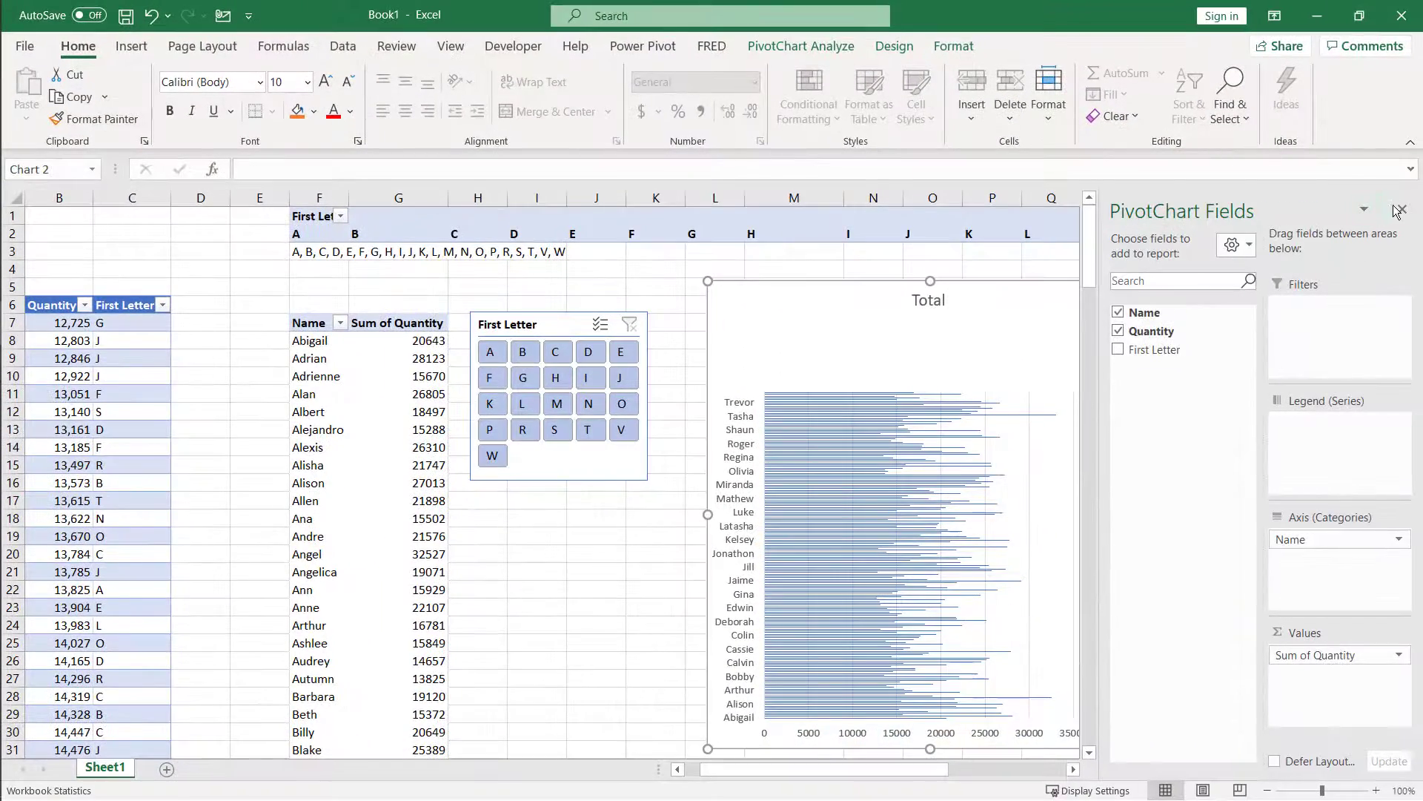
pyautogui.click(1399, 210)
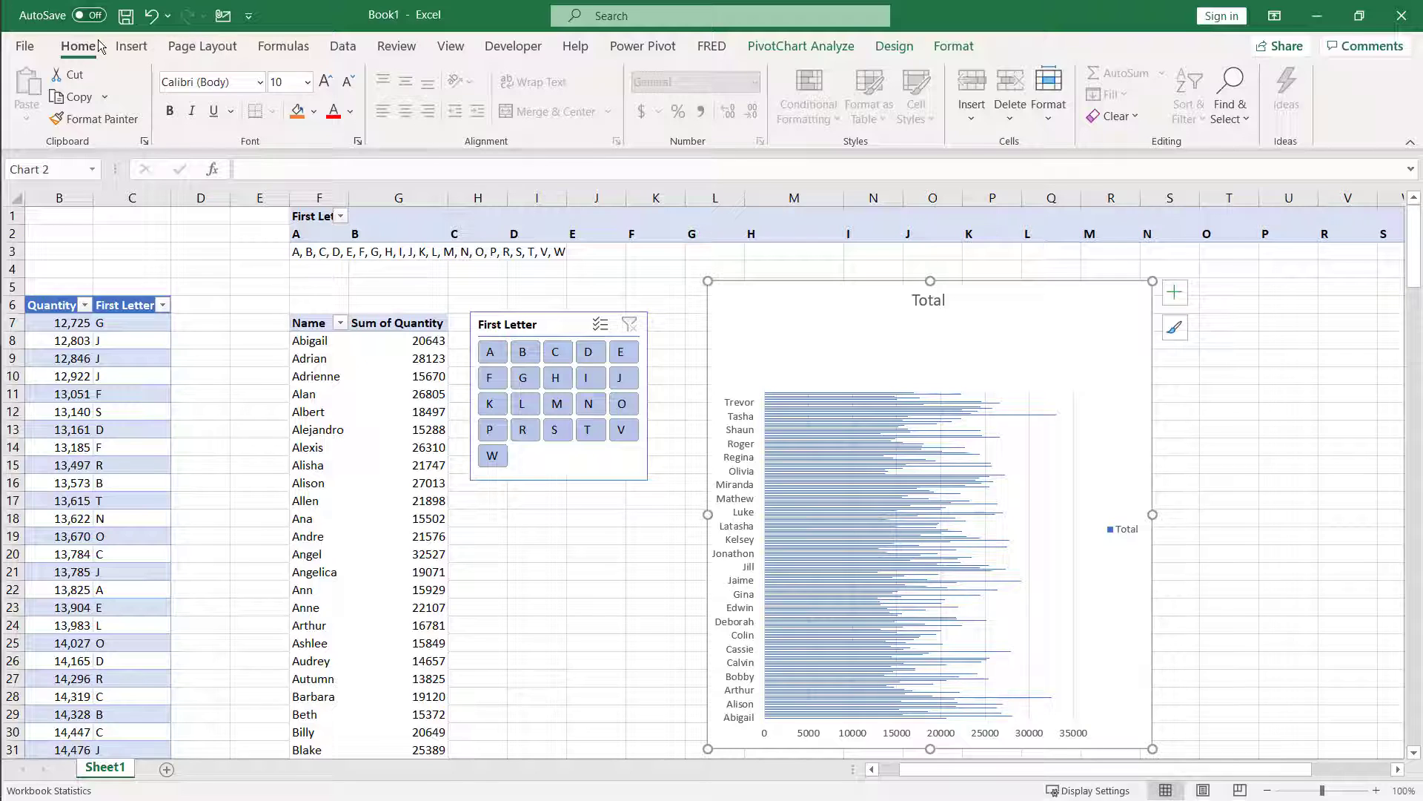
pyautogui.click(132, 46)
pyautogui.click(1111, 93)
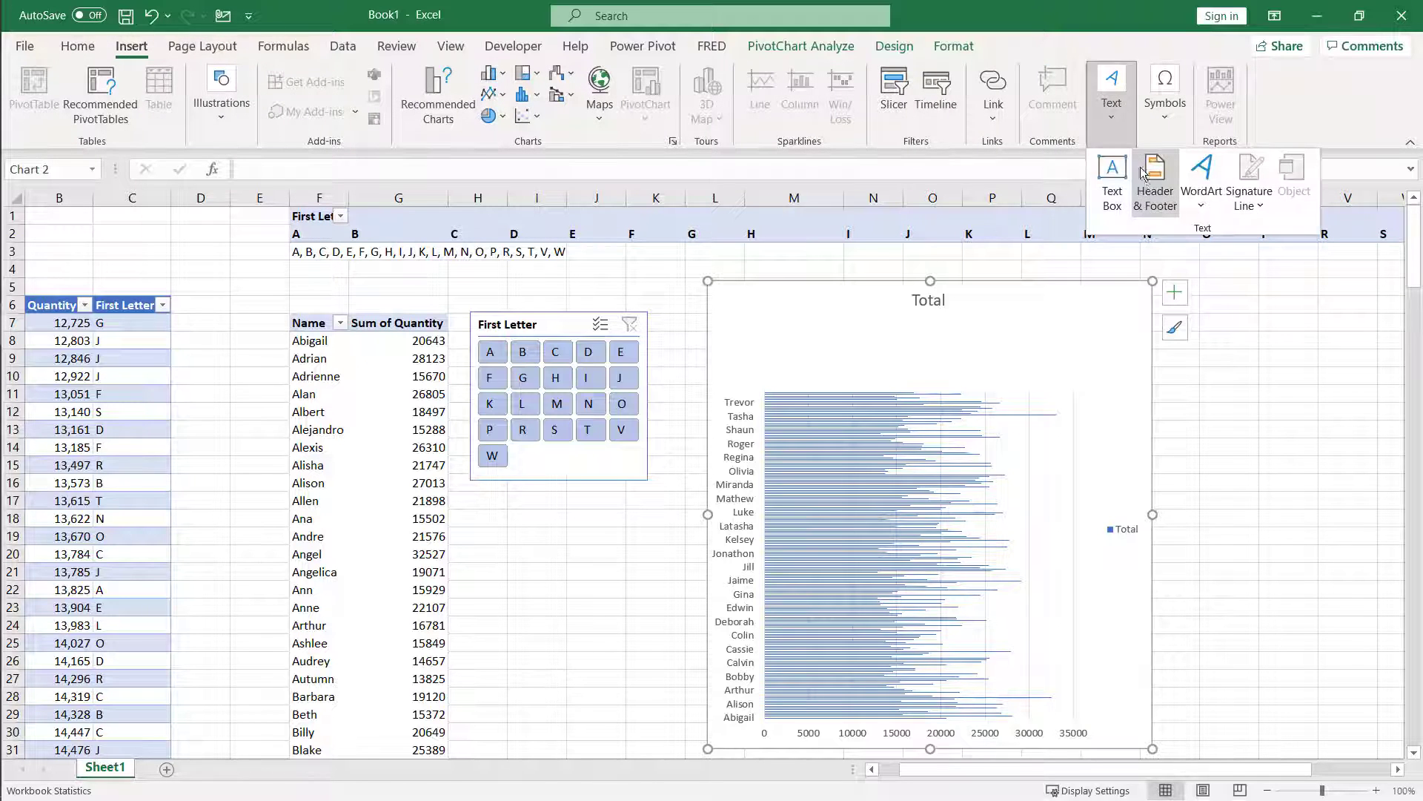
pyautogui.click(1112, 177)
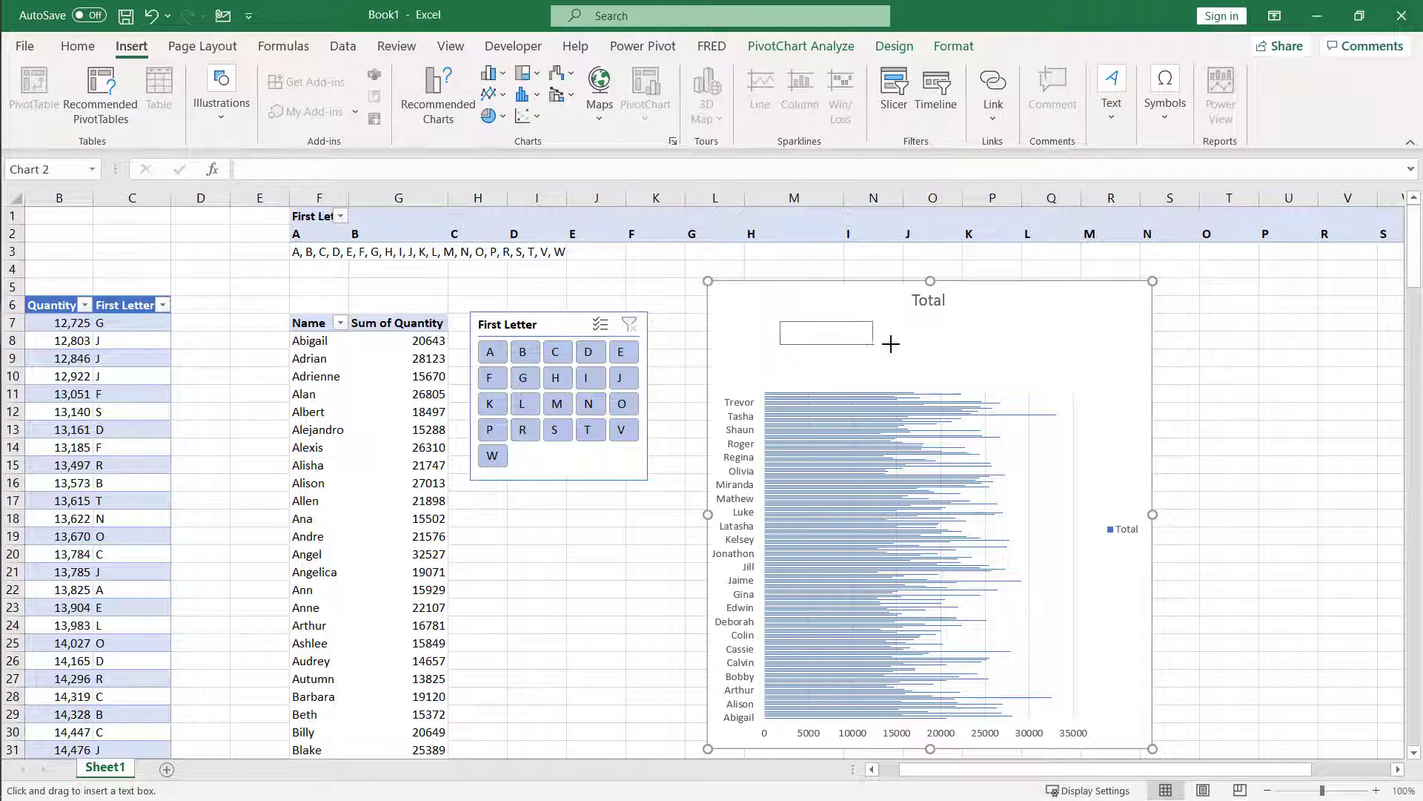
pyautogui.moveTo(891, 343); pyautogui.dragTo(1095, 356)
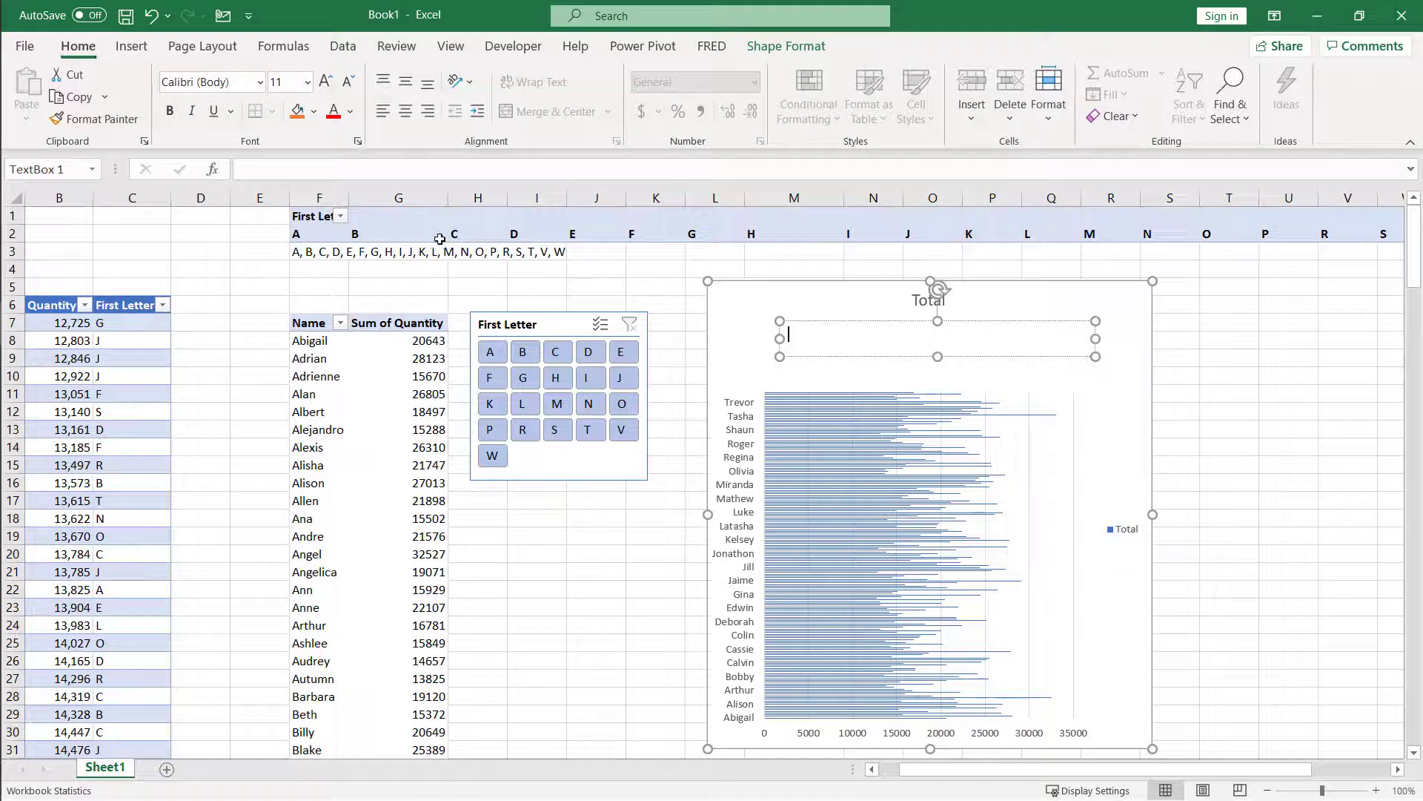
# - Link the chart's text box to =Sheet1!$F$3 so it shows the chosen letters
pyautogui.click(327, 163)
pyautogui.write('=')
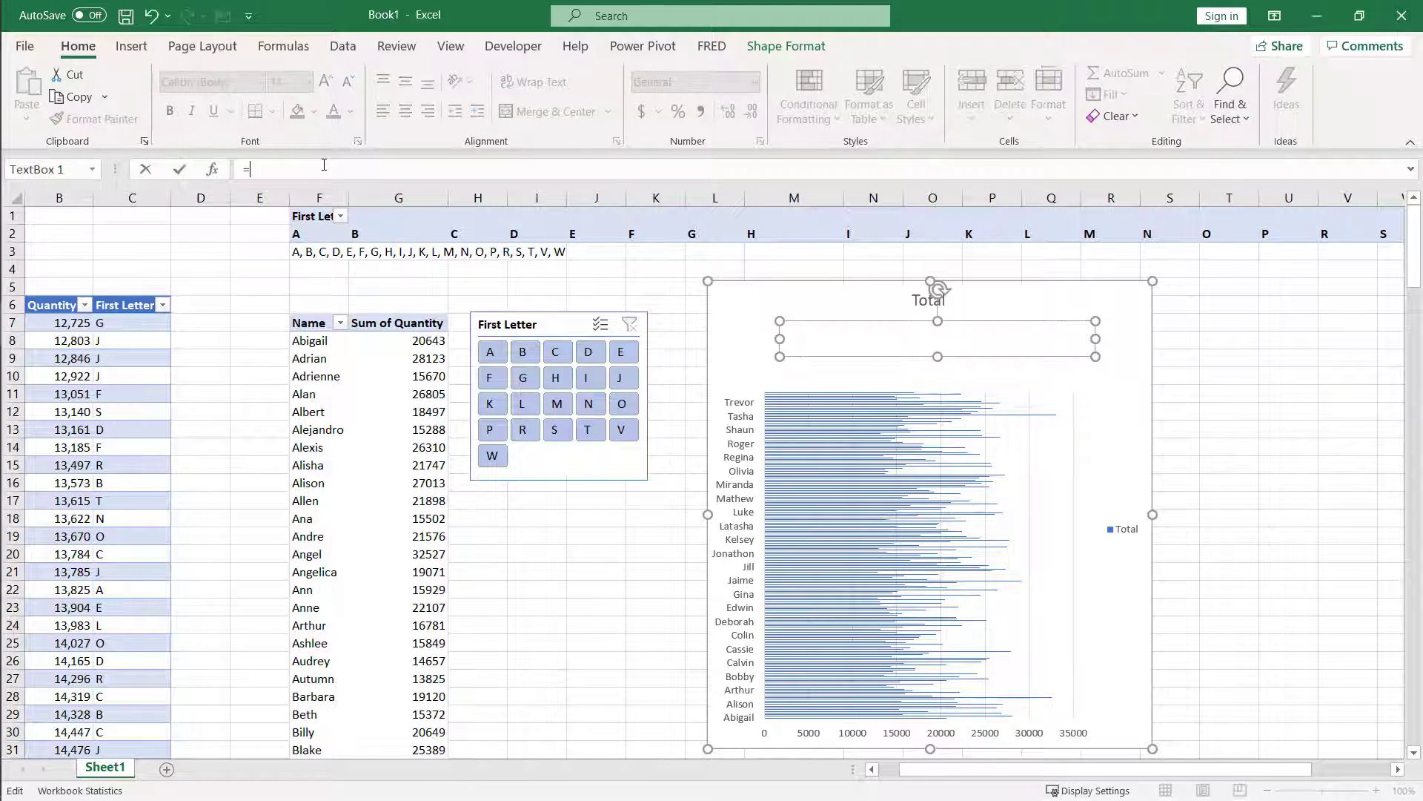
pyautogui.click(306, 251)
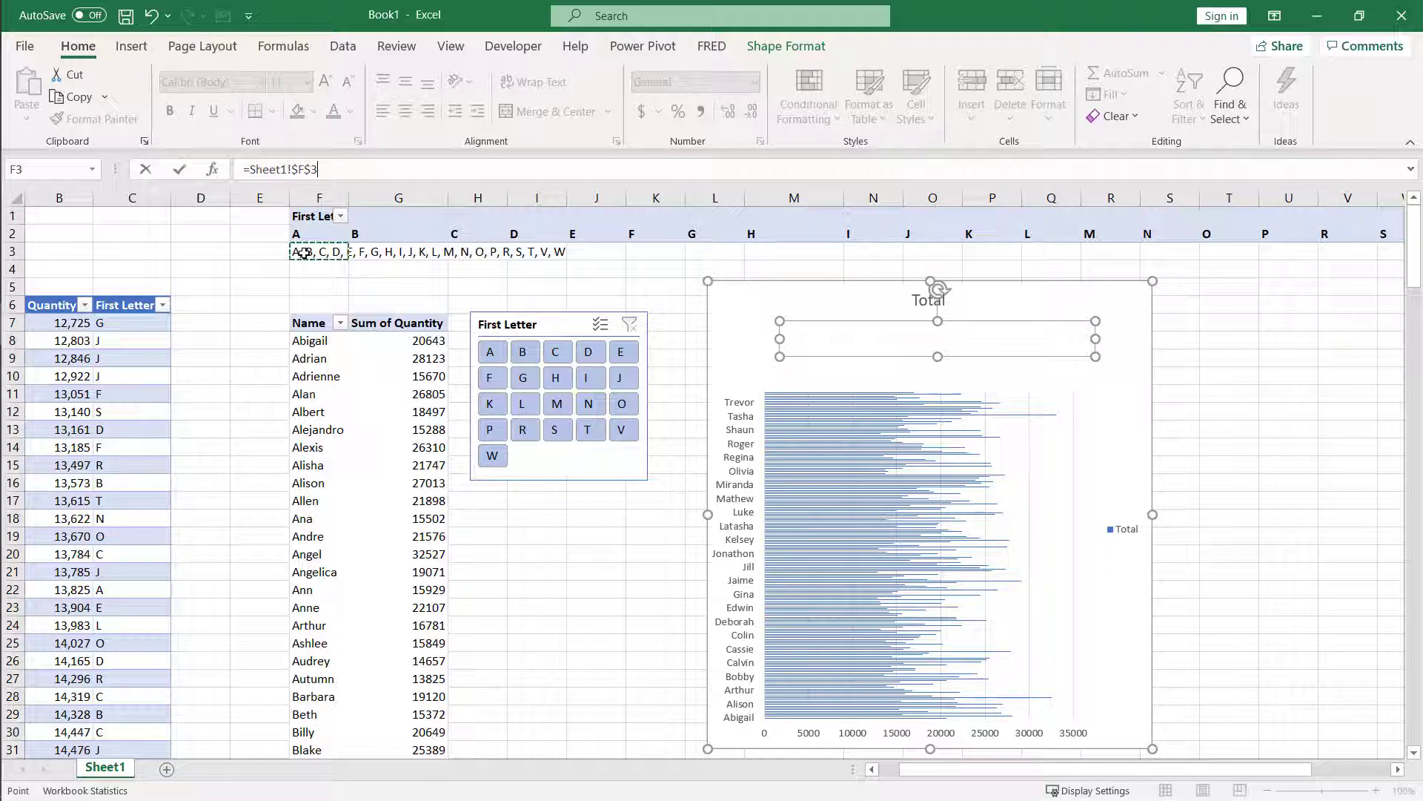
pyautogui.press('Return')
pyautogui.click(1238, 340)
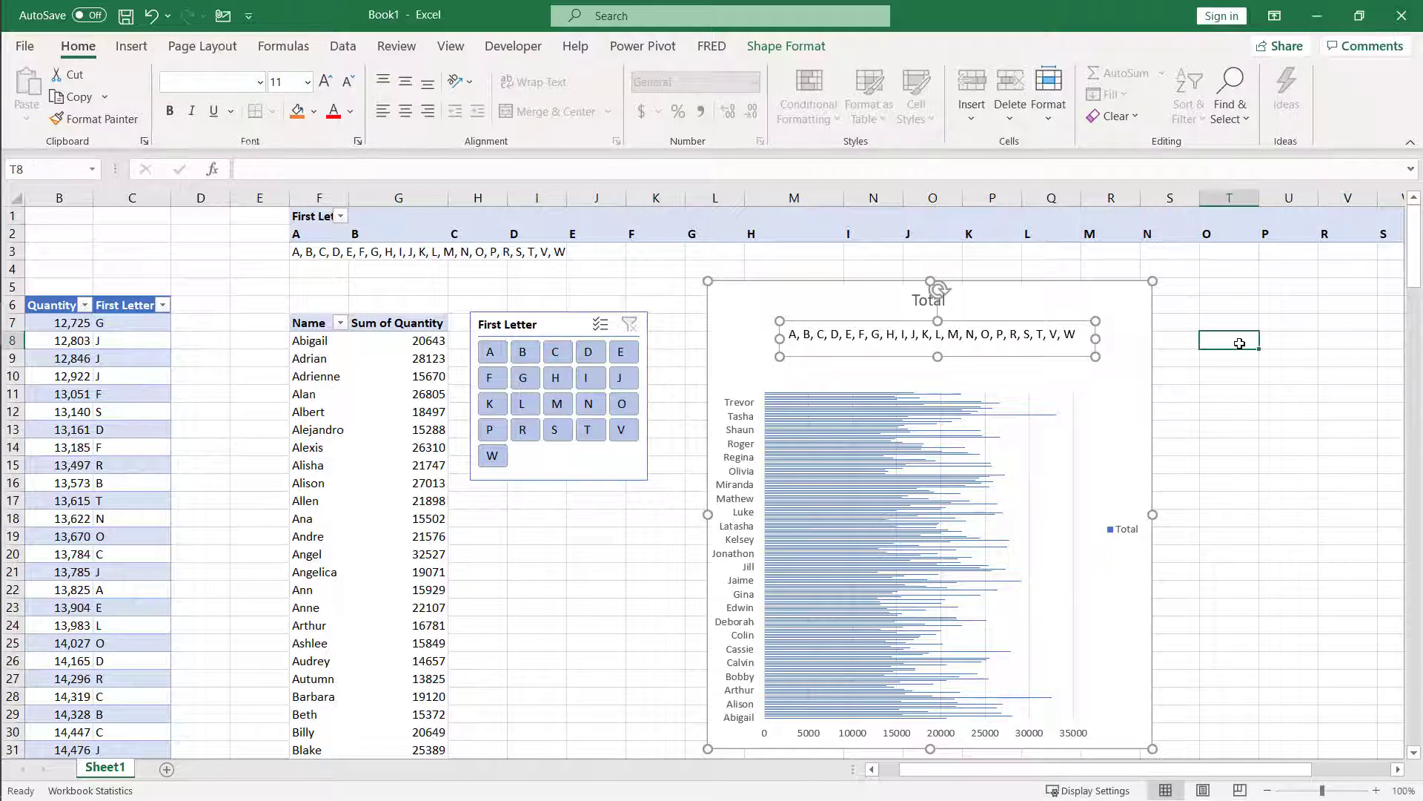
# - Test the link by filtering the slicer to B, then H, and reselect the text box
pyautogui.click(523, 351)
pyautogui.click(555, 378)
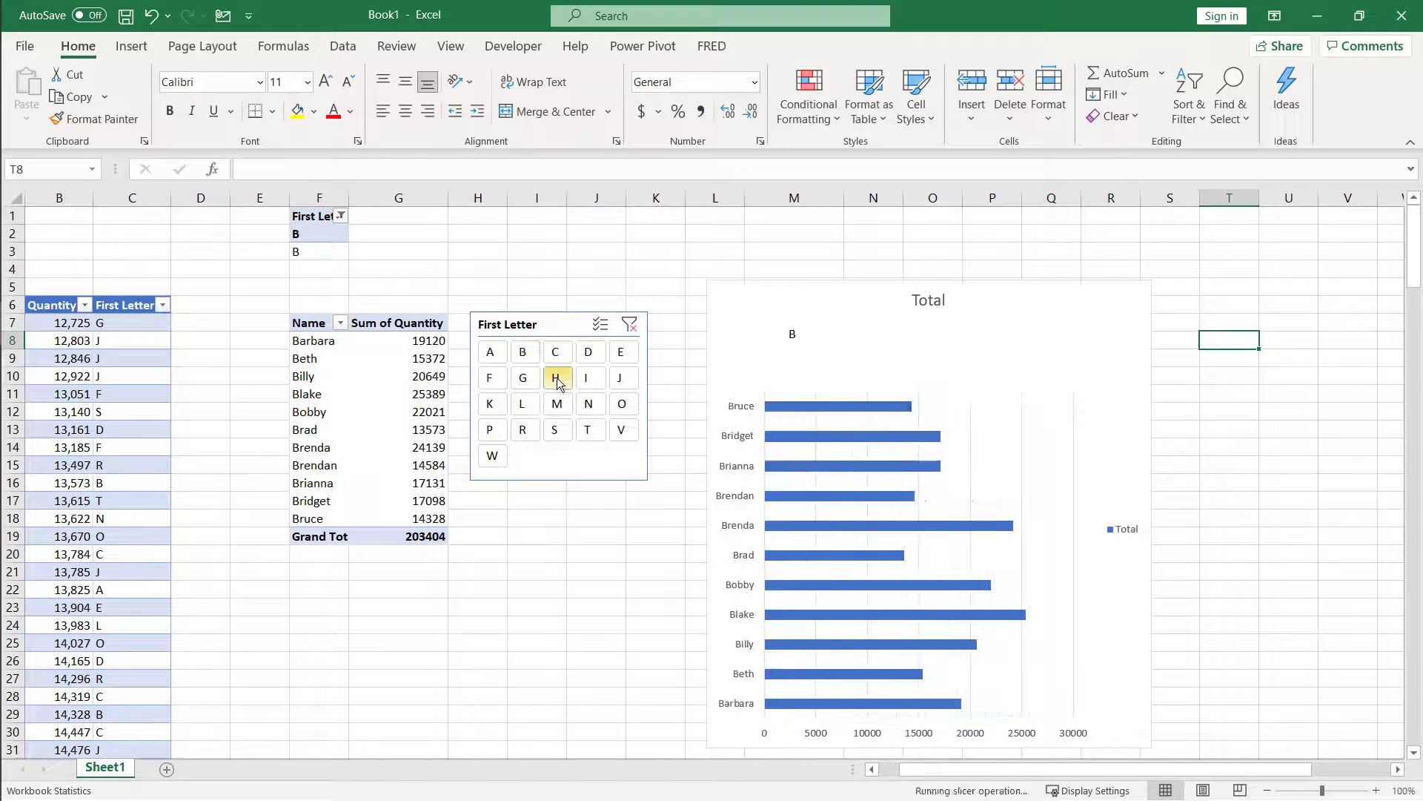
pyautogui.click(794, 331)
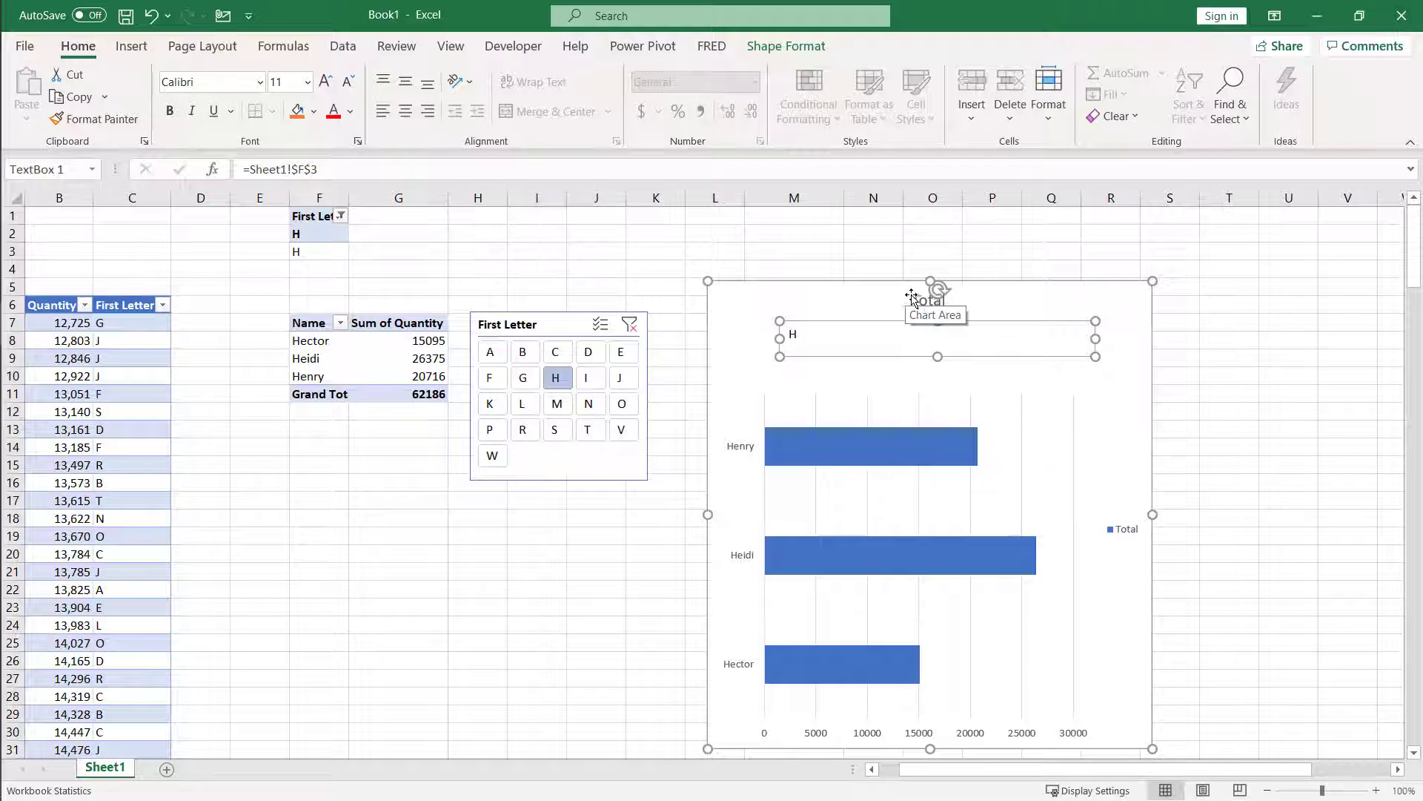
# - Change the chart title to 'Name that begin with:' and shift it left above the letter text box
pyautogui.click(928, 300)
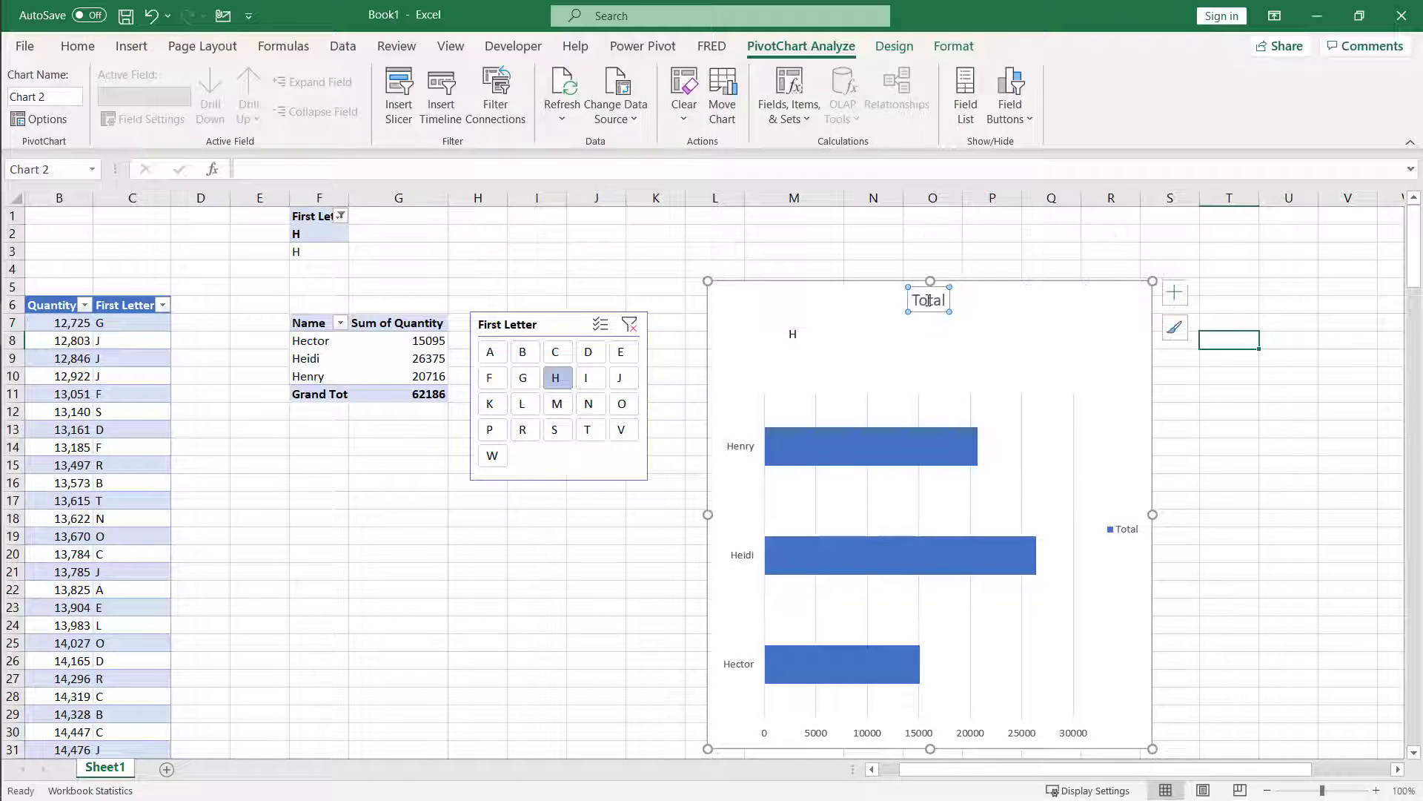
pyautogui.doubleClick(928, 300)
pyautogui.write('Nam')
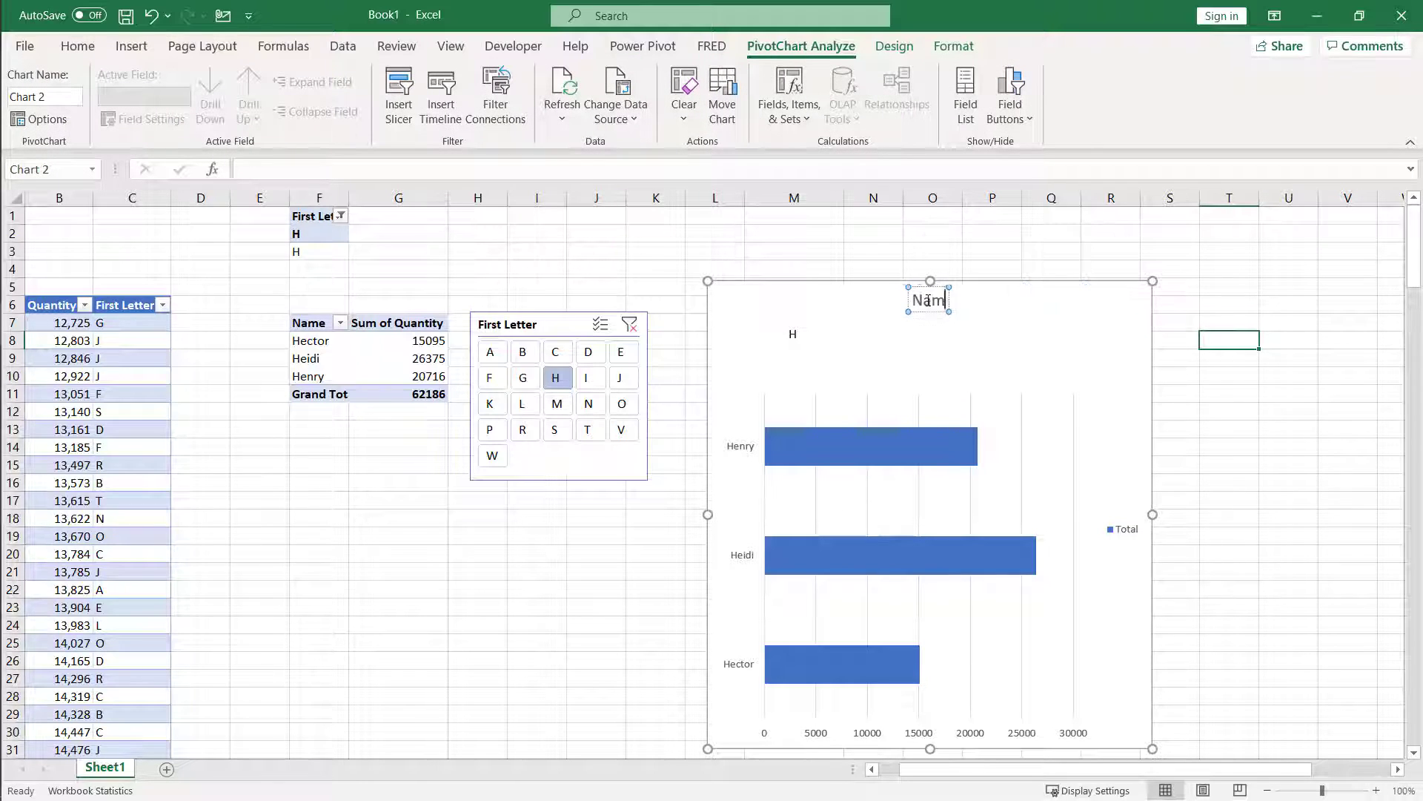
pyautogui.write('e that begin')
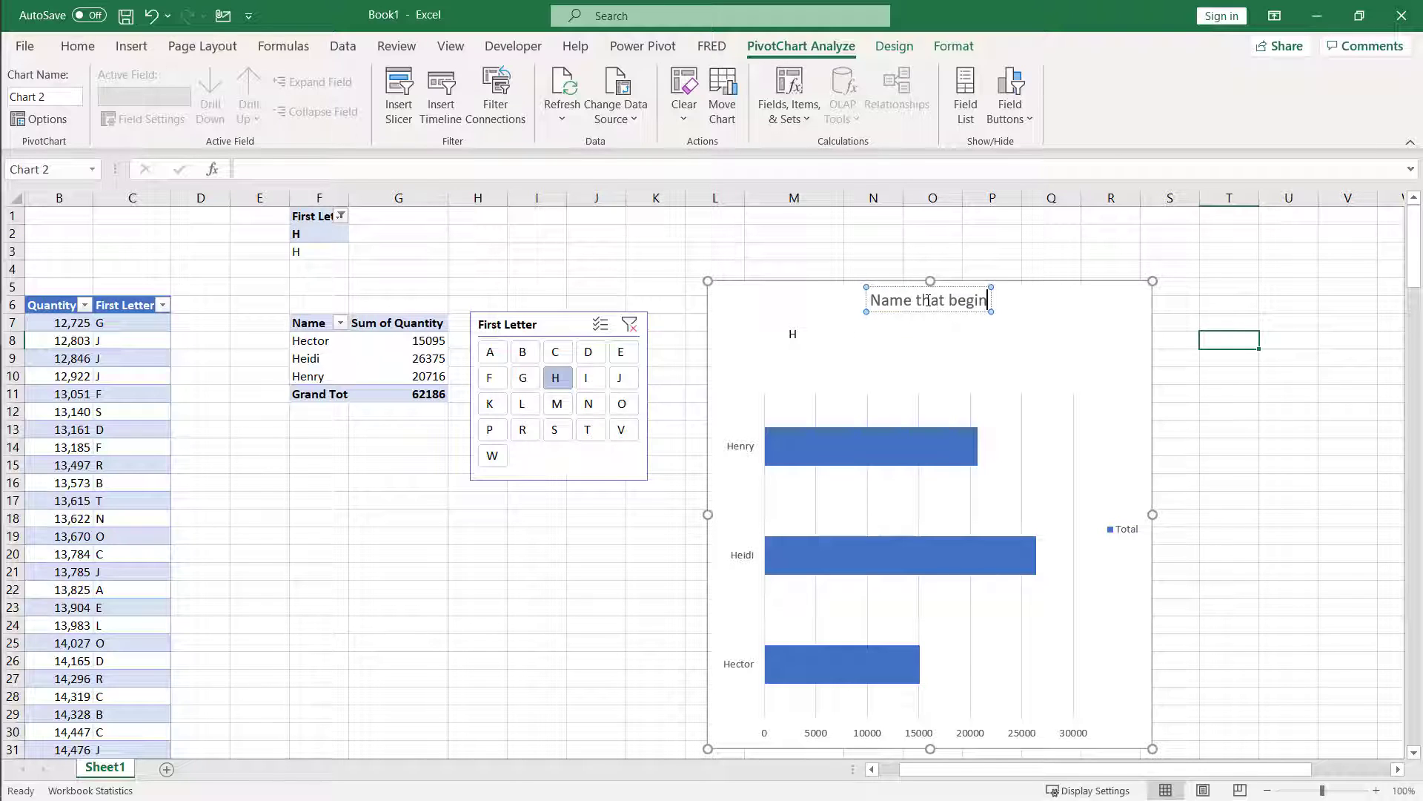
pyautogui.write(' with:')
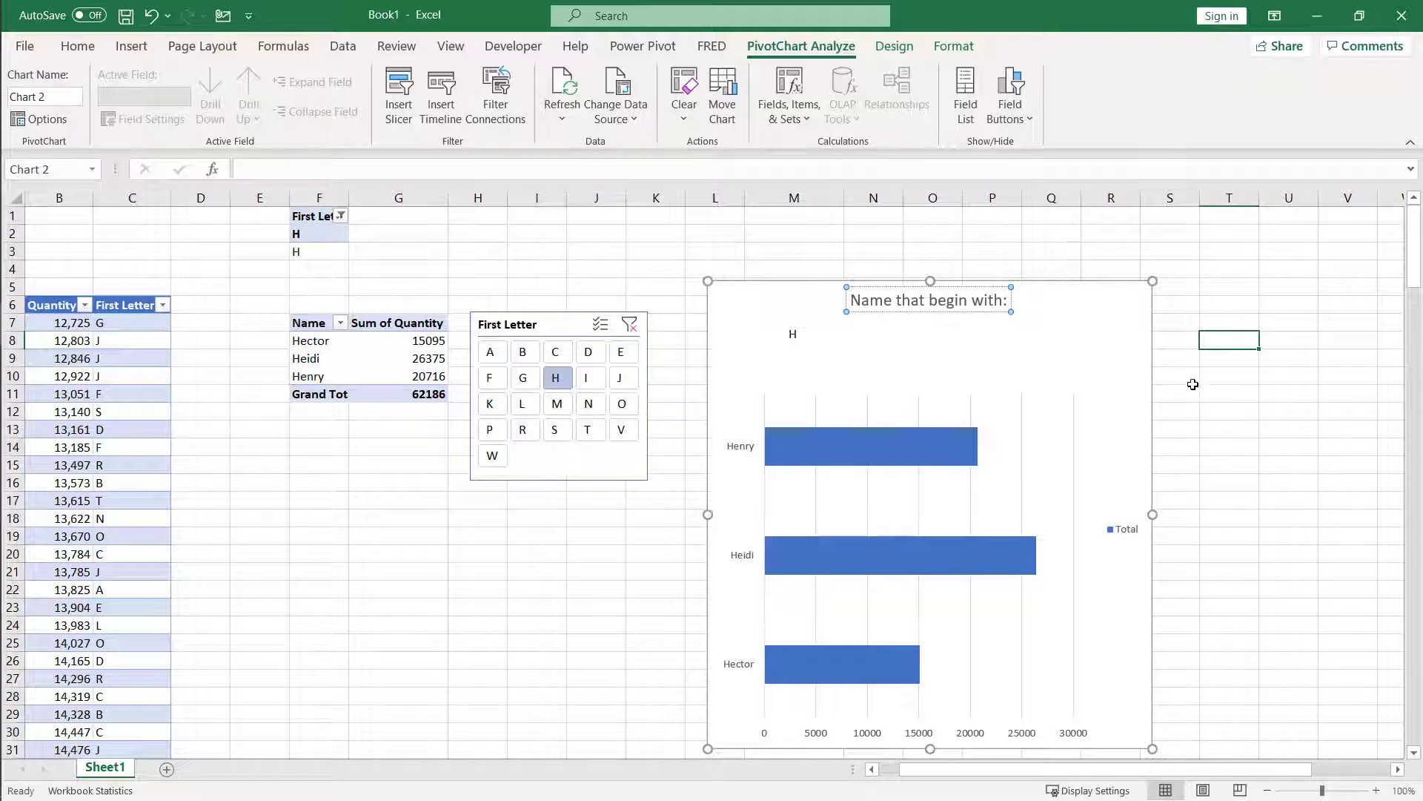
pyautogui.click(1193, 384)
pyautogui.click(893, 304)
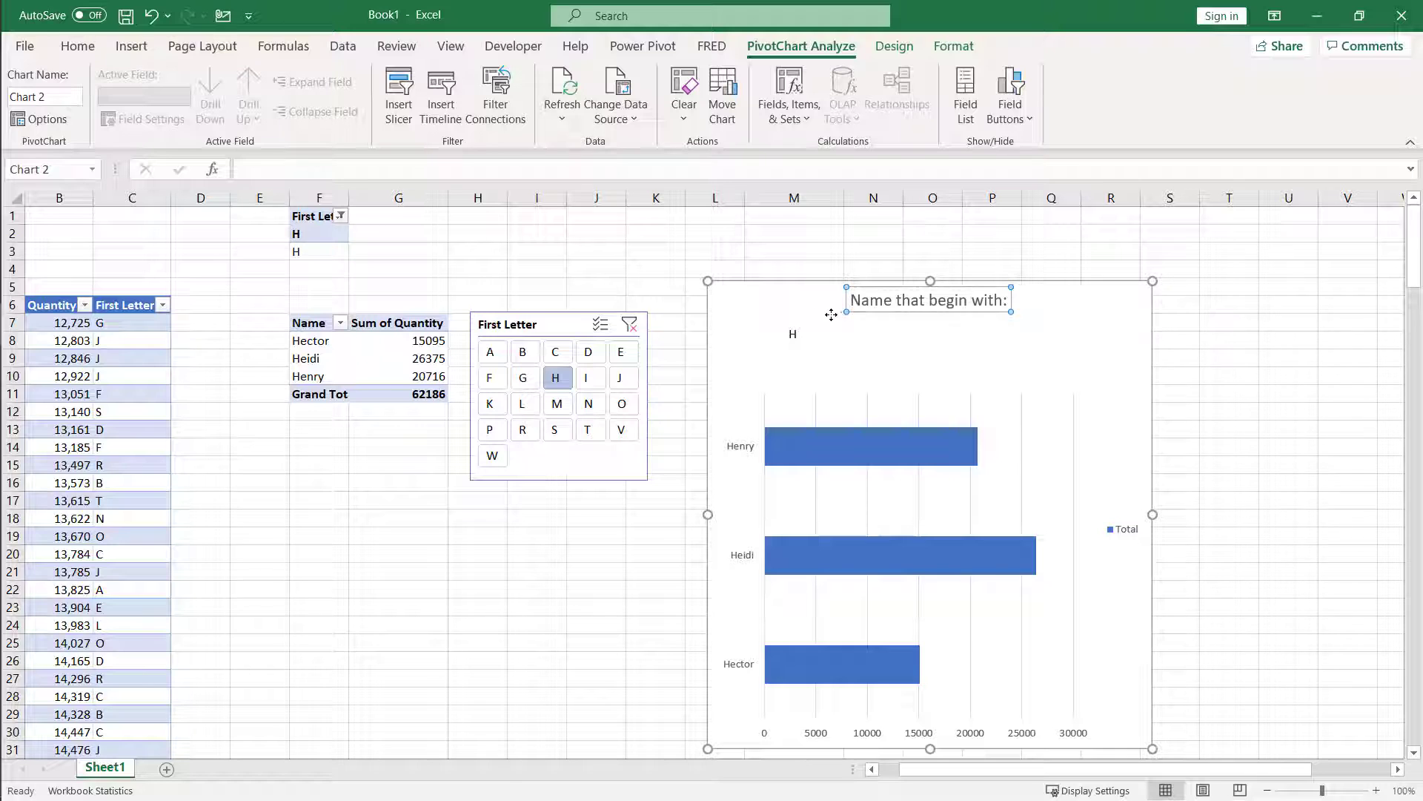
pyautogui.moveTo(831, 314); pyautogui.dragTo(808, 319)
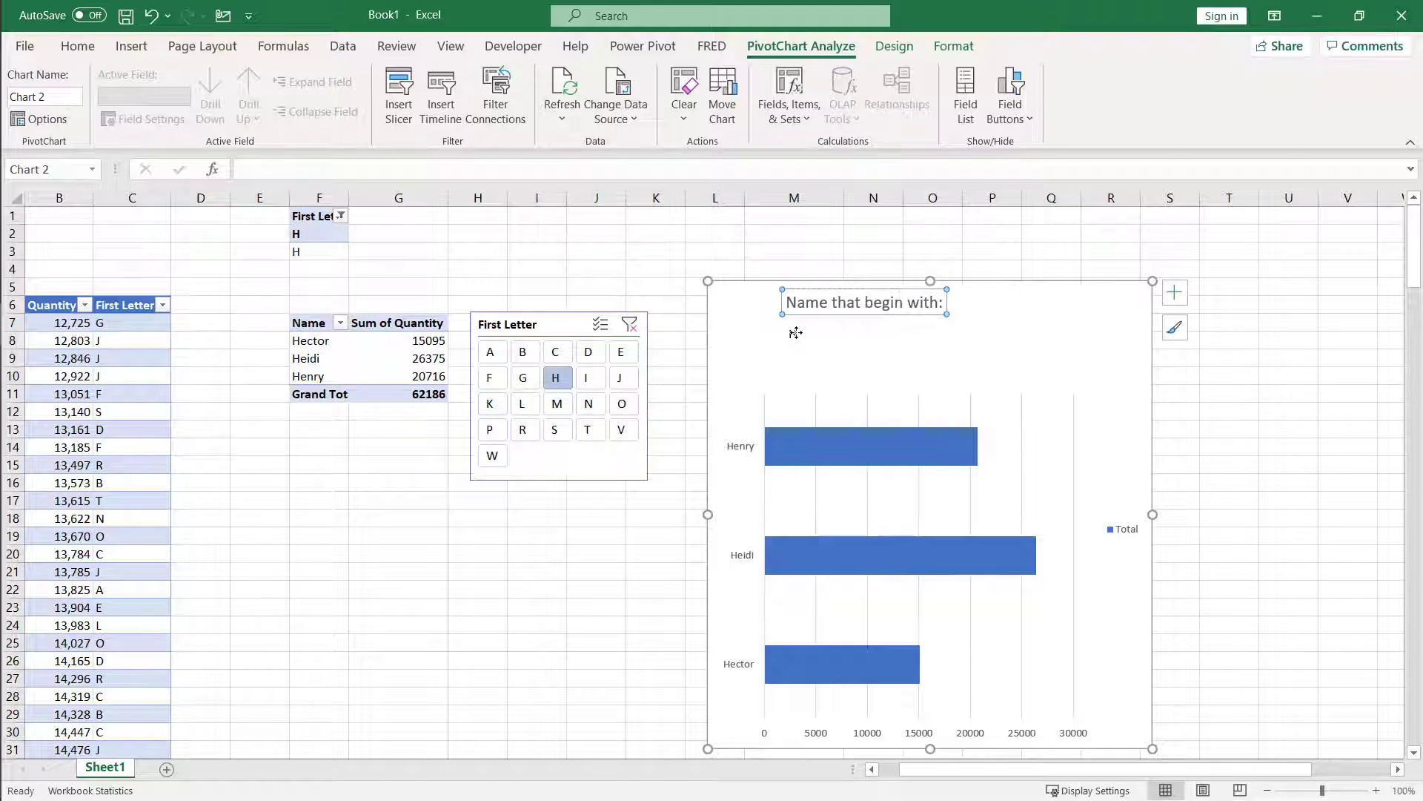
pyautogui.click(793, 333)
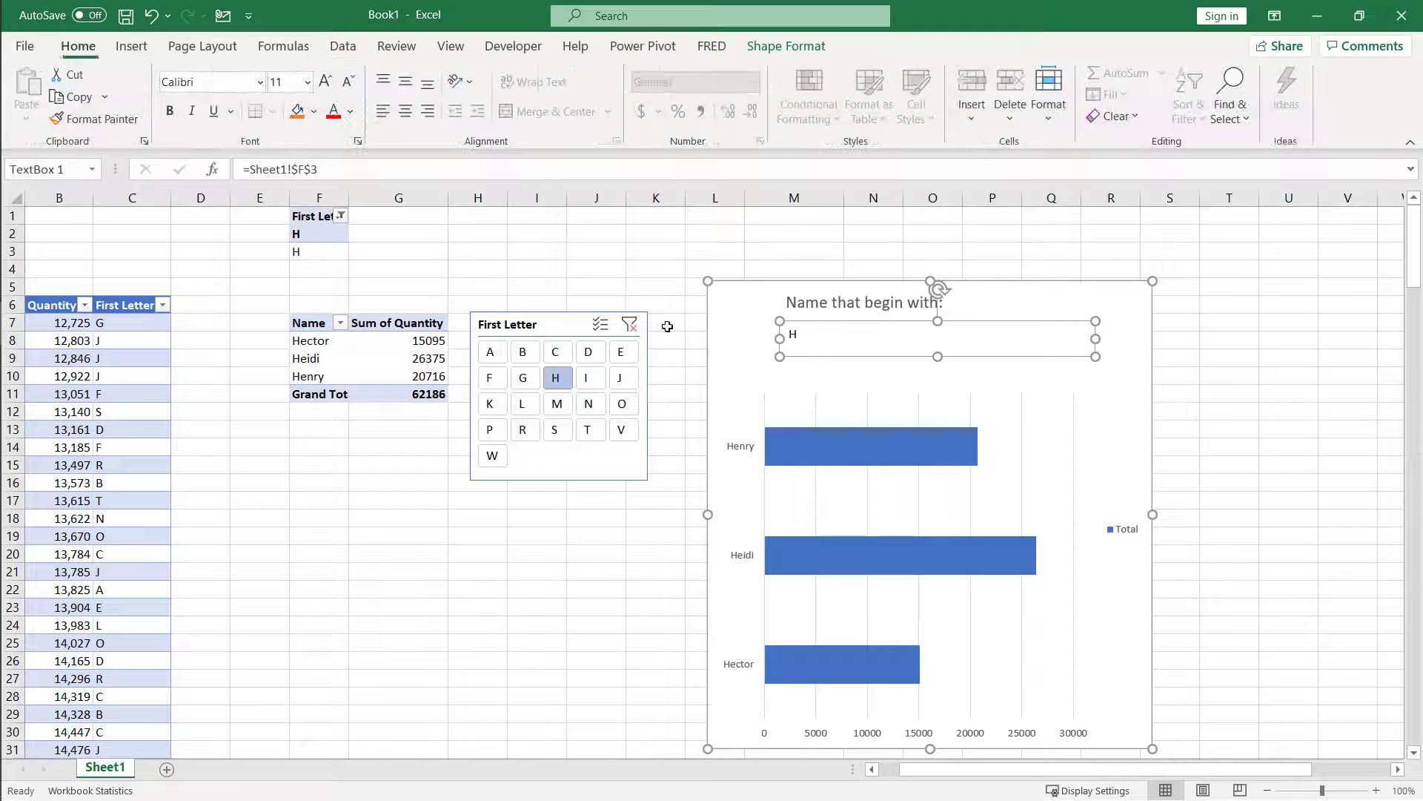
# - Clear the slicer filter, then filter to A, G and M together
pyautogui.click(629, 325)
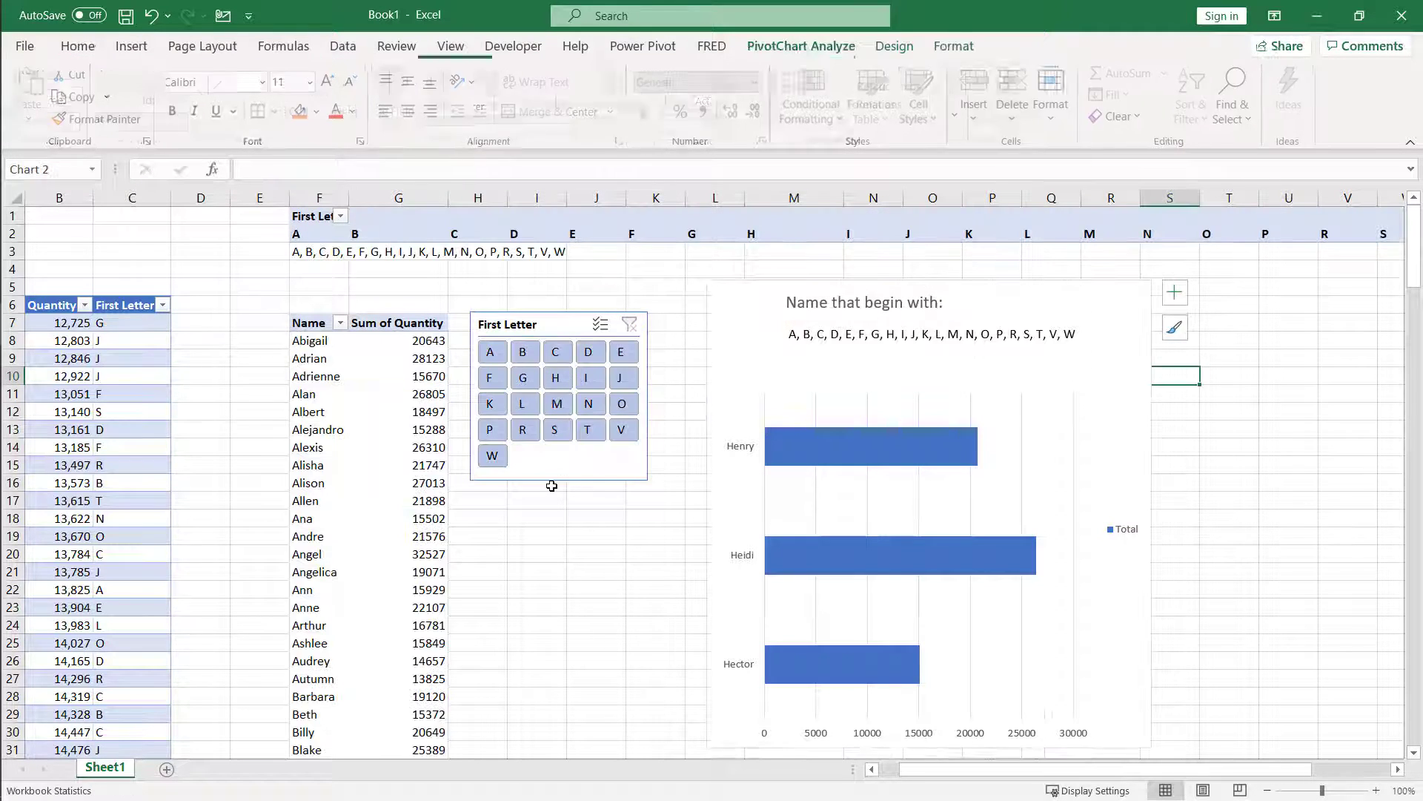
pyautogui.click(490, 354)
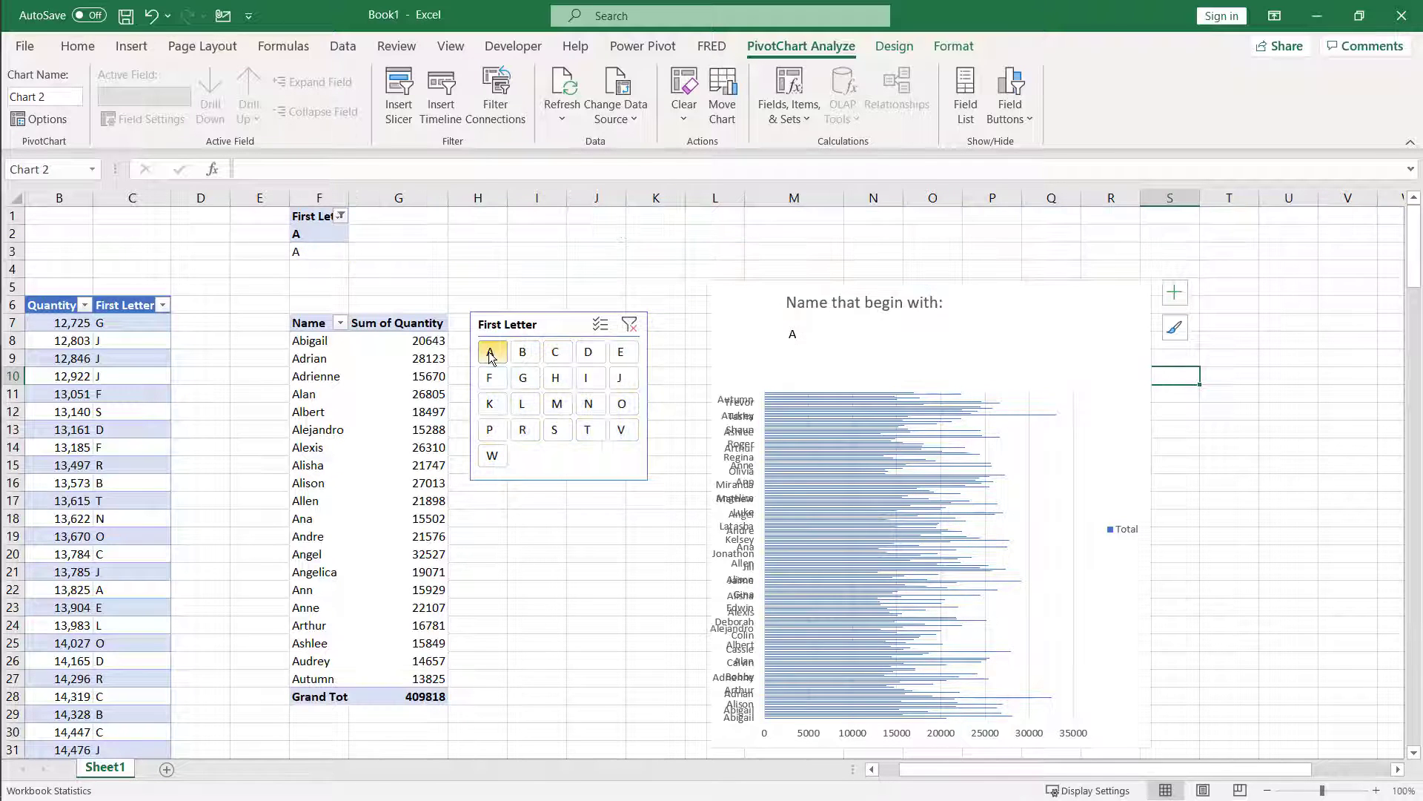
pyautogui.keyDown('ctrl'); pyautogui.click(523, 378); pyautogui.keyUp('ctrl')
pyautogui.keyDown('ctrl'); pyautogui.click(557, 404); pyautogui.keyUp('ctrl')
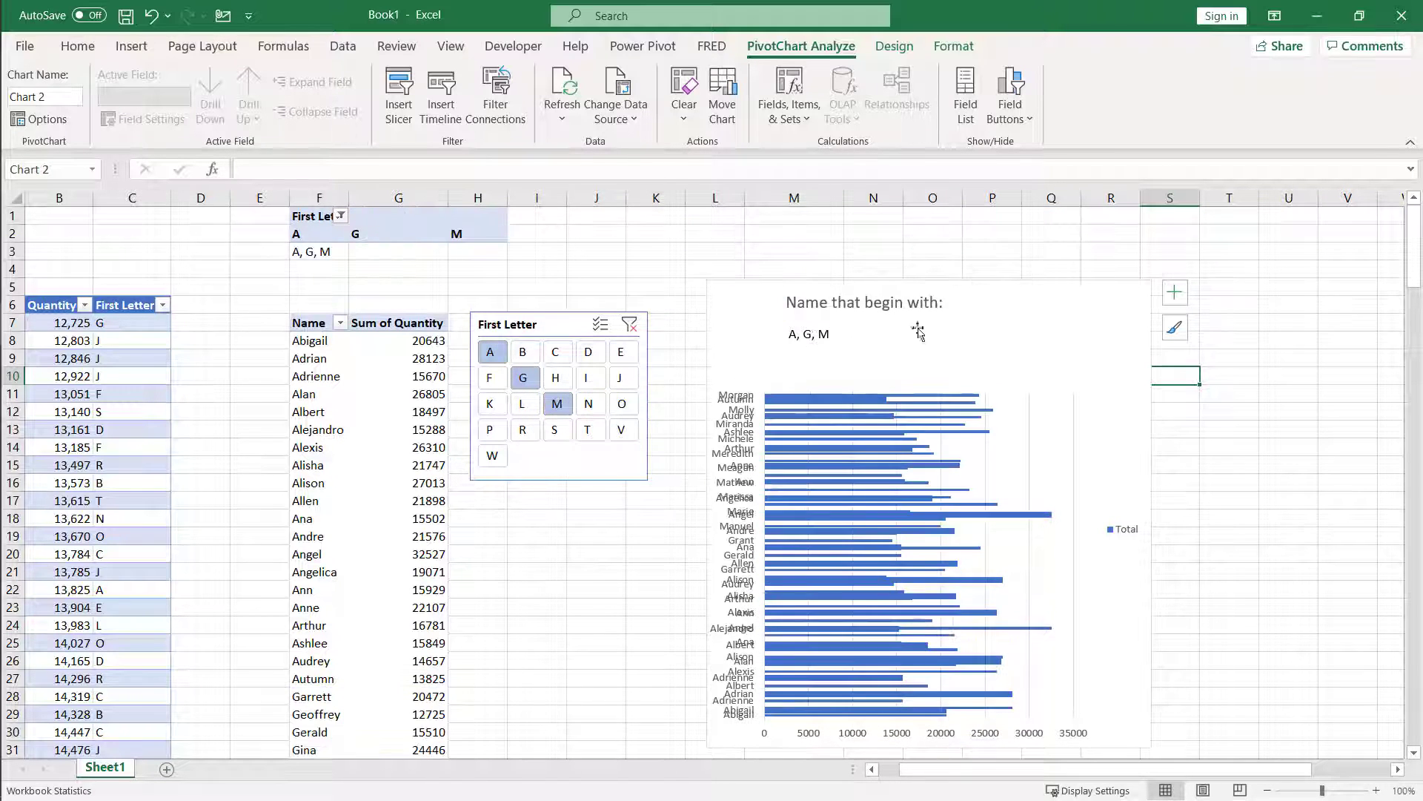
pyautogui.click(919, 304)
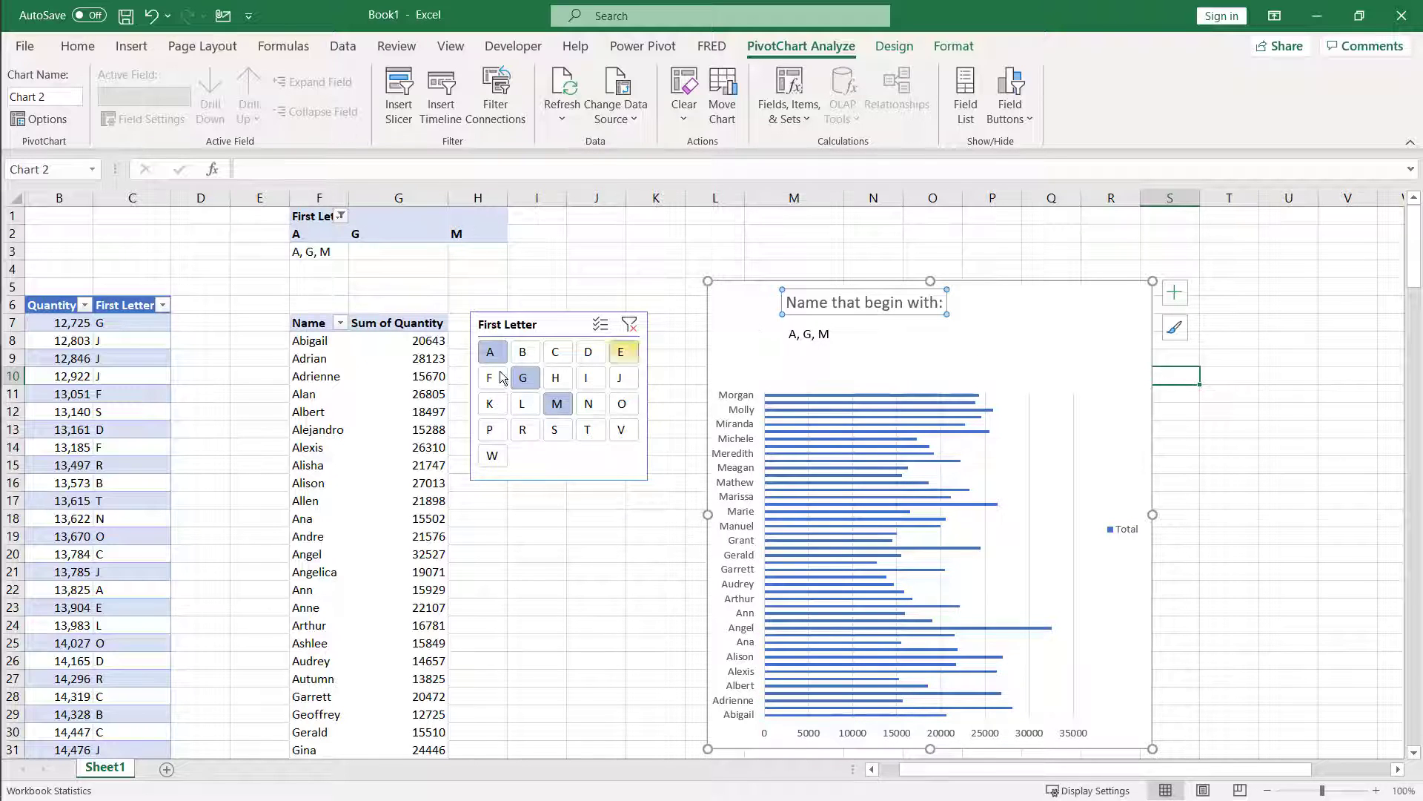
# - Switch the slicer filter through H and I, ending on J
pyautogui.click(556, 378)
pyautogui.click(586, 378)
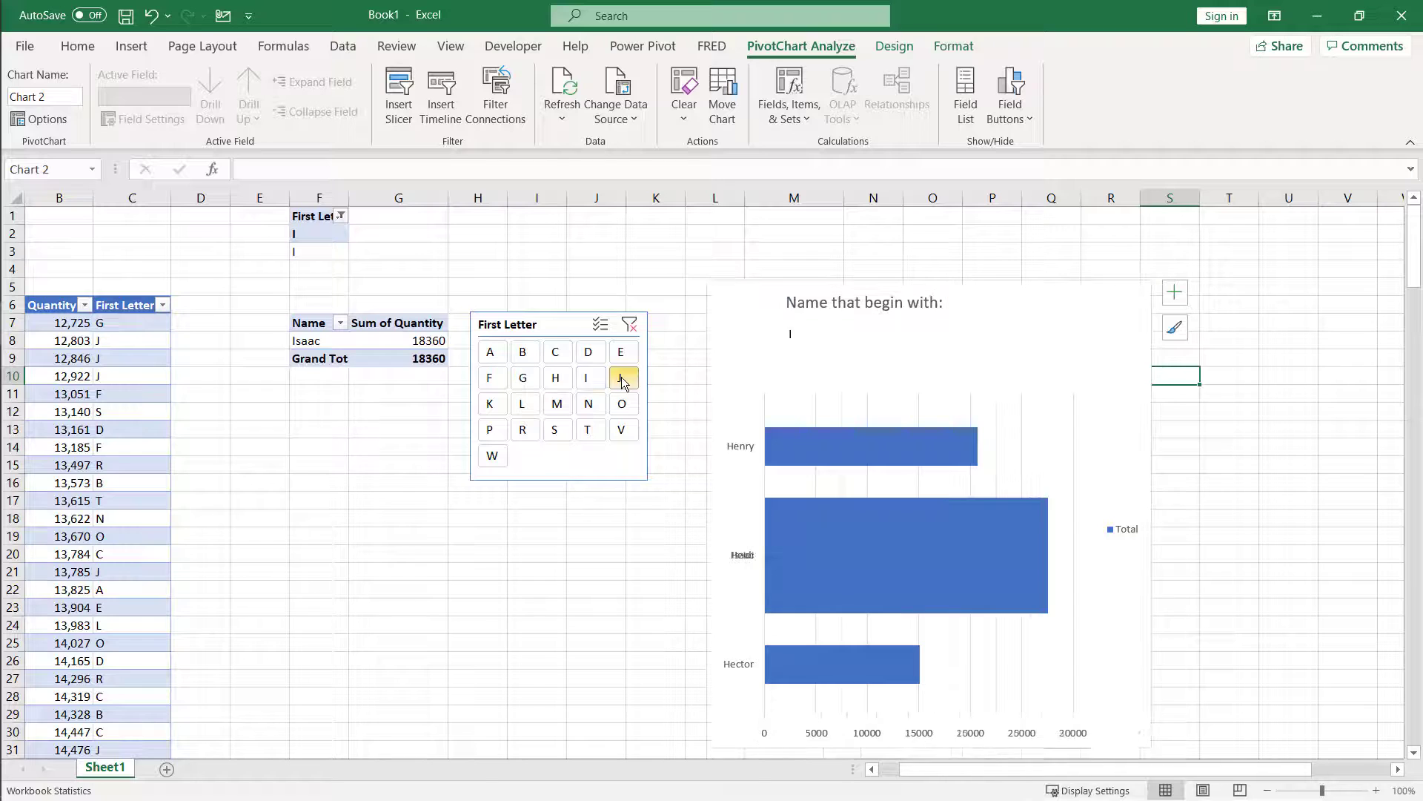
pyautogui.click(621, 378)
# - Hide helper rows 1 to 3, which hold the letter filter and TEXTJOIN formula
pyautogui.click(614, 512)
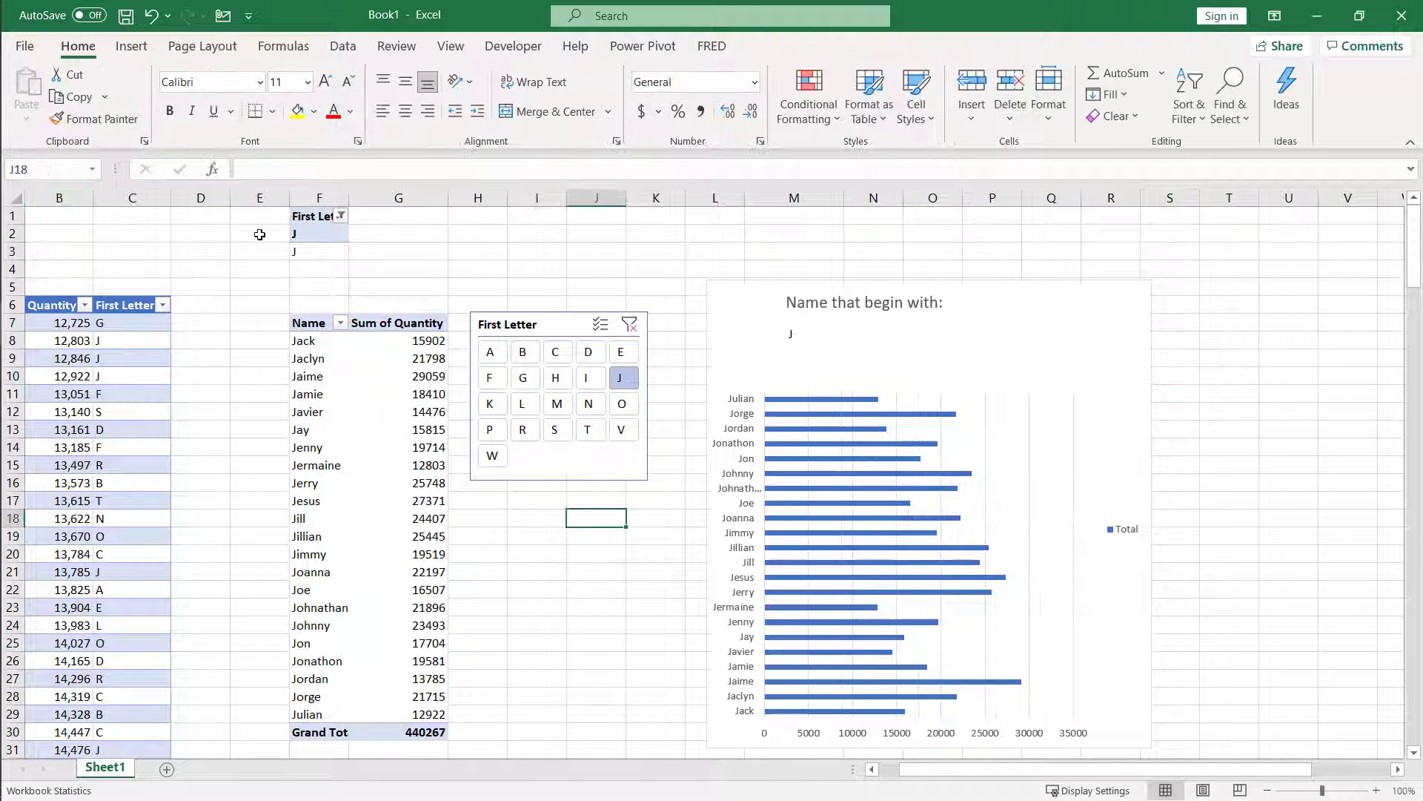
pyautogui.moveTo(15, 215); pyautogui.dragTo(11, 251)
pyautogui.rightClick(11, 251)
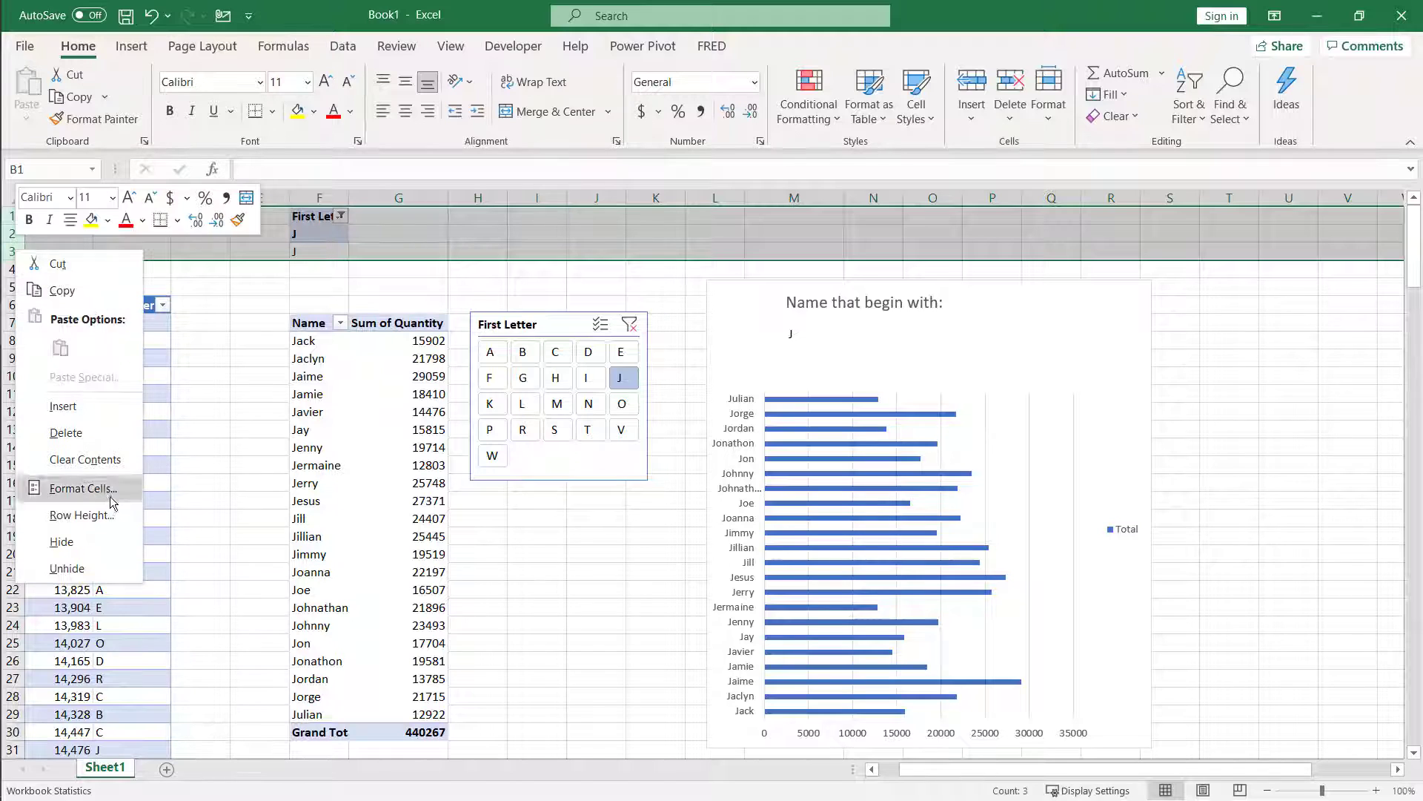
pyautogui.click(117, 545)
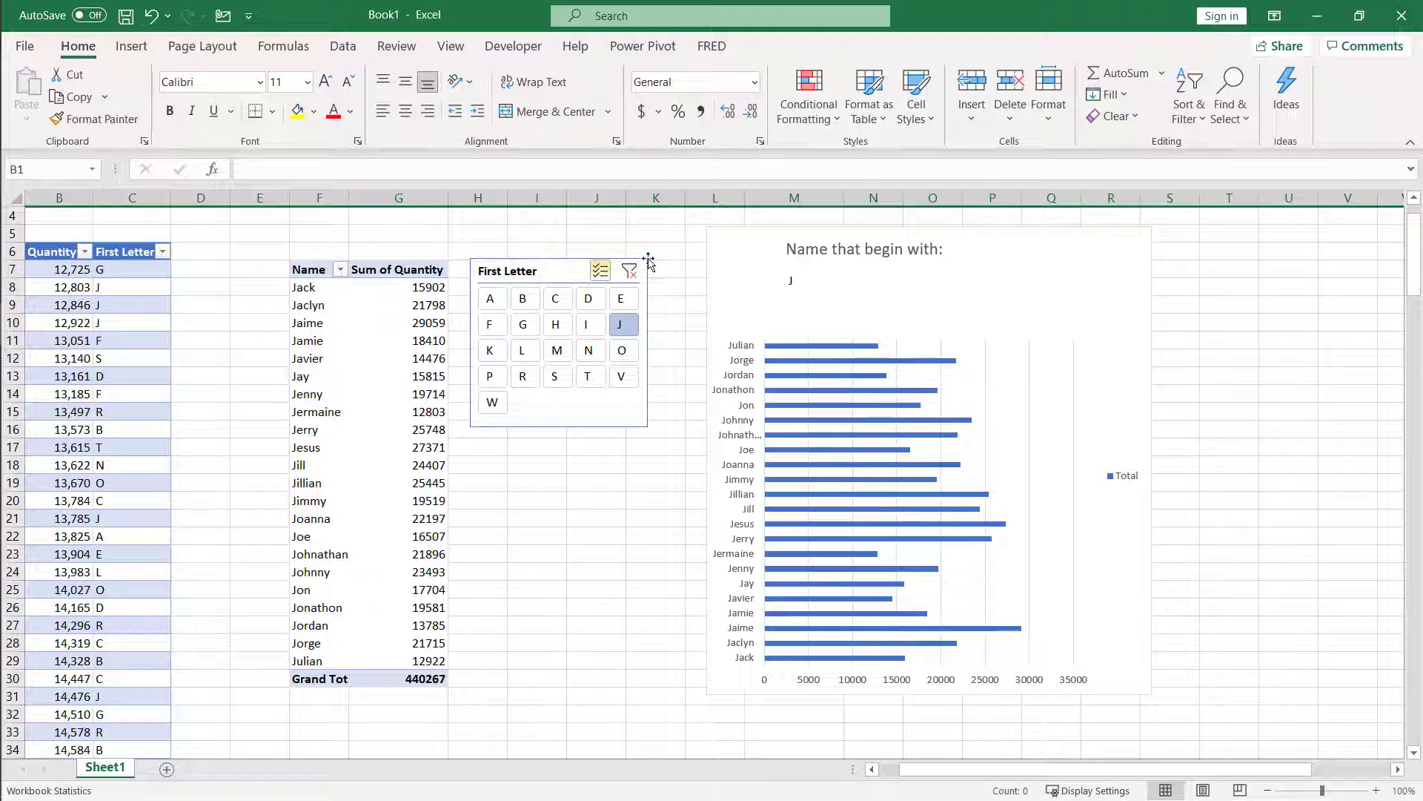
# - Step the slicer through H, M and L, ending on N to list Nancy, Nichole and Nina
pyautogui.click(561, 336)
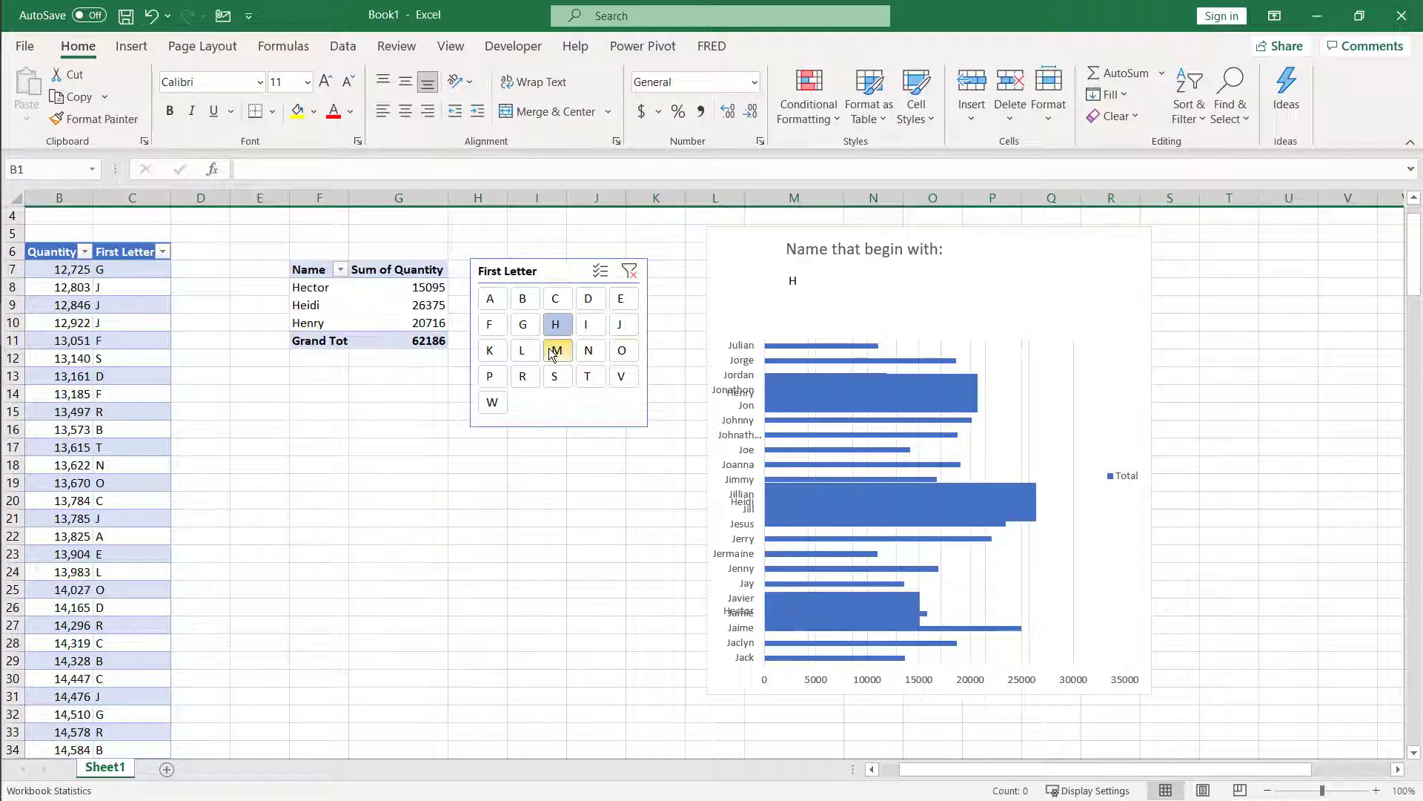
pyautogui.click(556, 351)
pyautogui.click(522, 351)
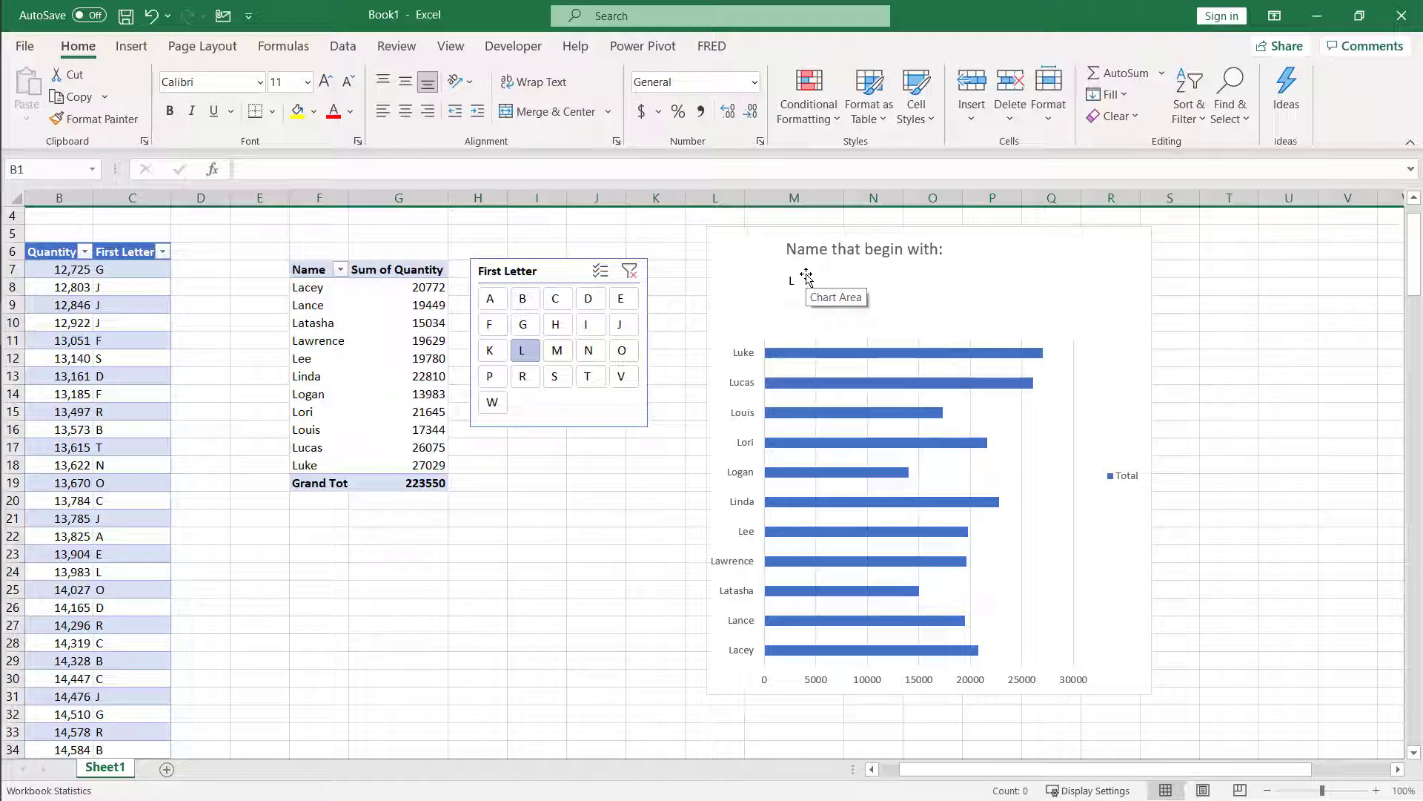
pyautogui.click(587, 351)
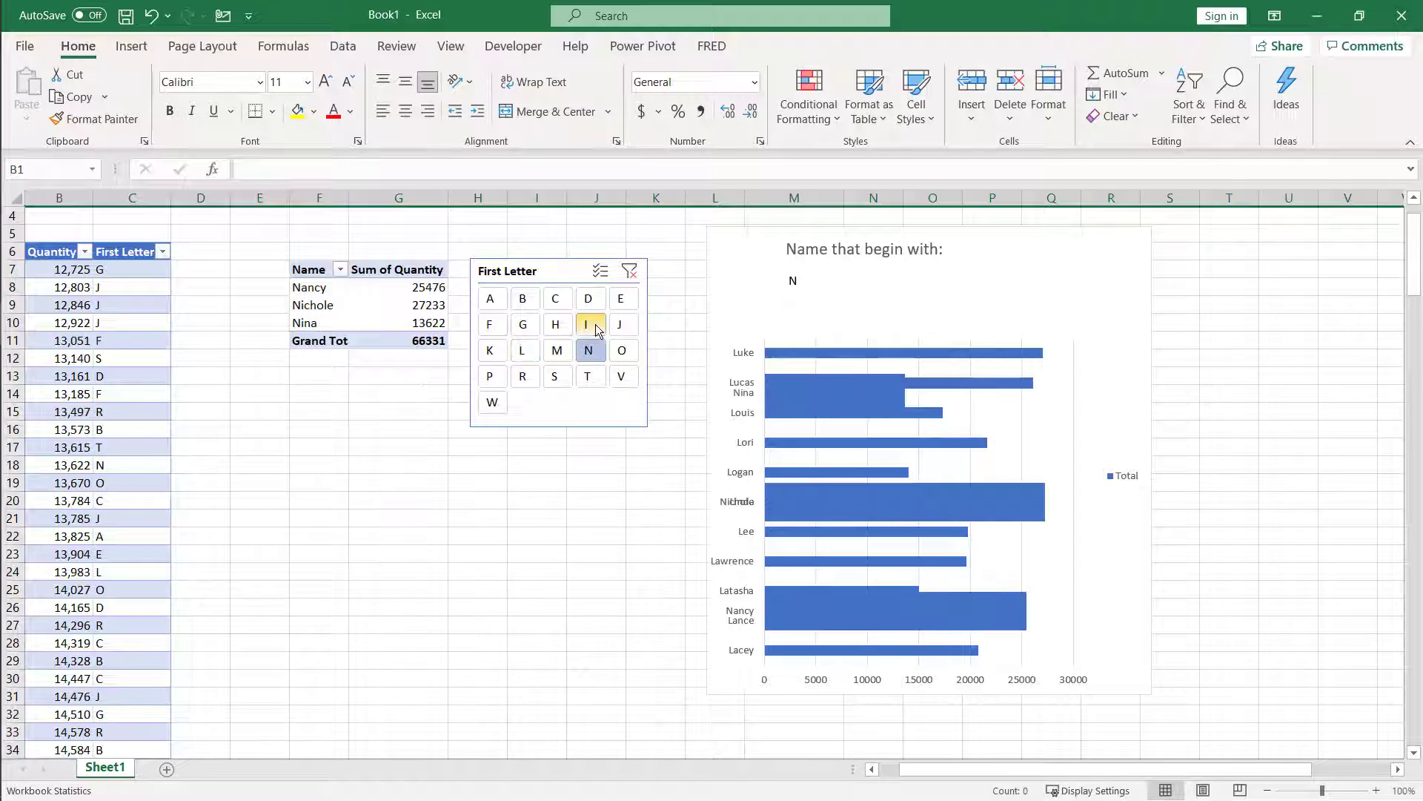